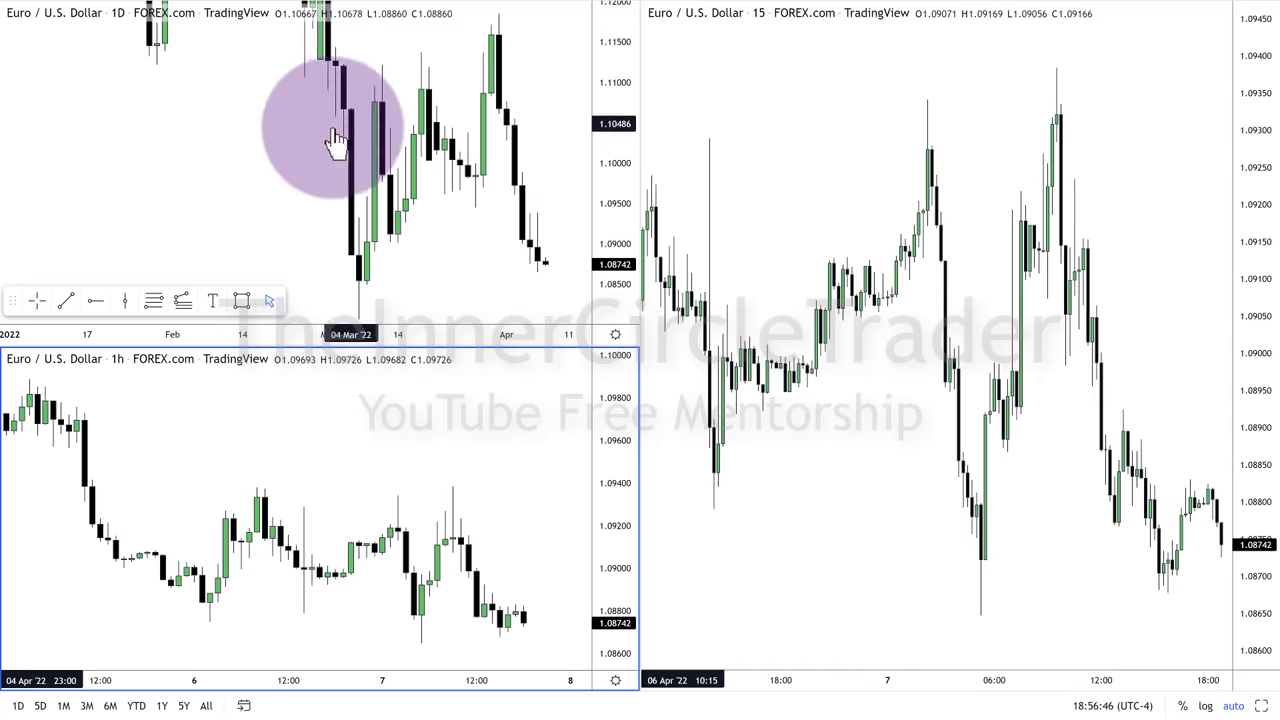
Maximize the daily Euro / U.S. Dollar chart and widen its time scale so January to April 2022 fills the view
{"action": "left_click", "coordinate": [265, 135]}
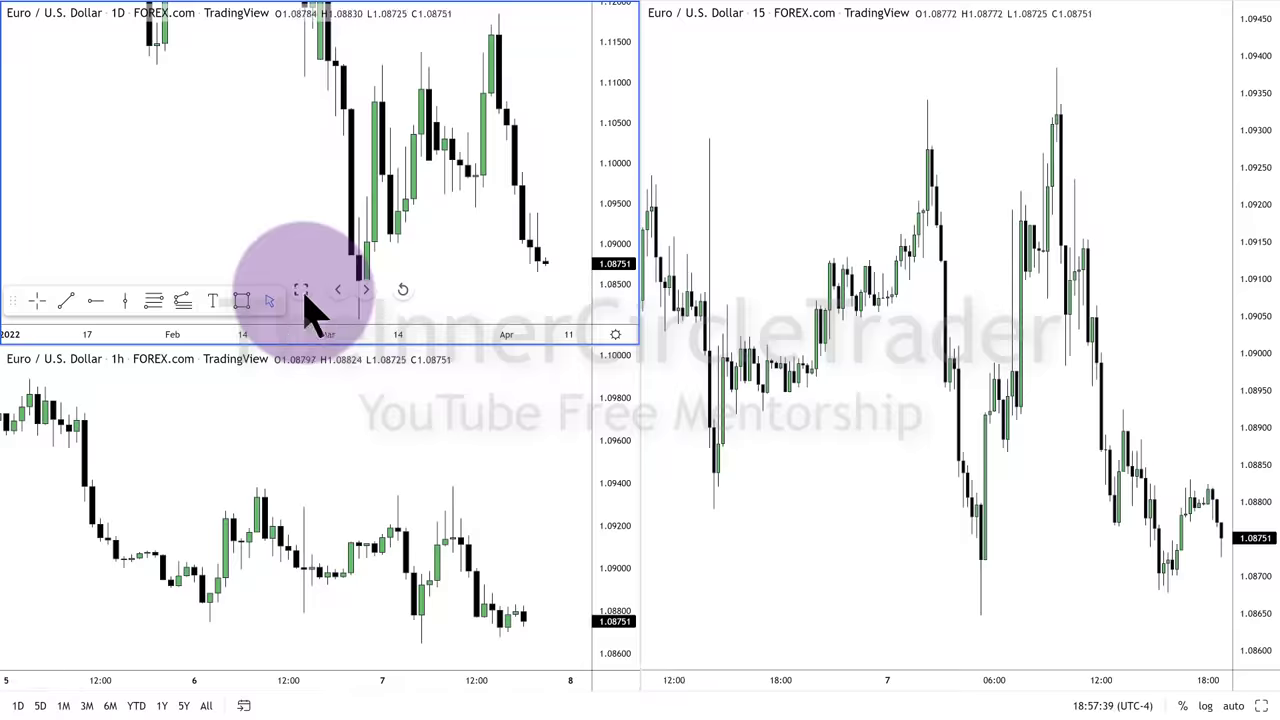
{"action": "key", "text": "alt+Return"}
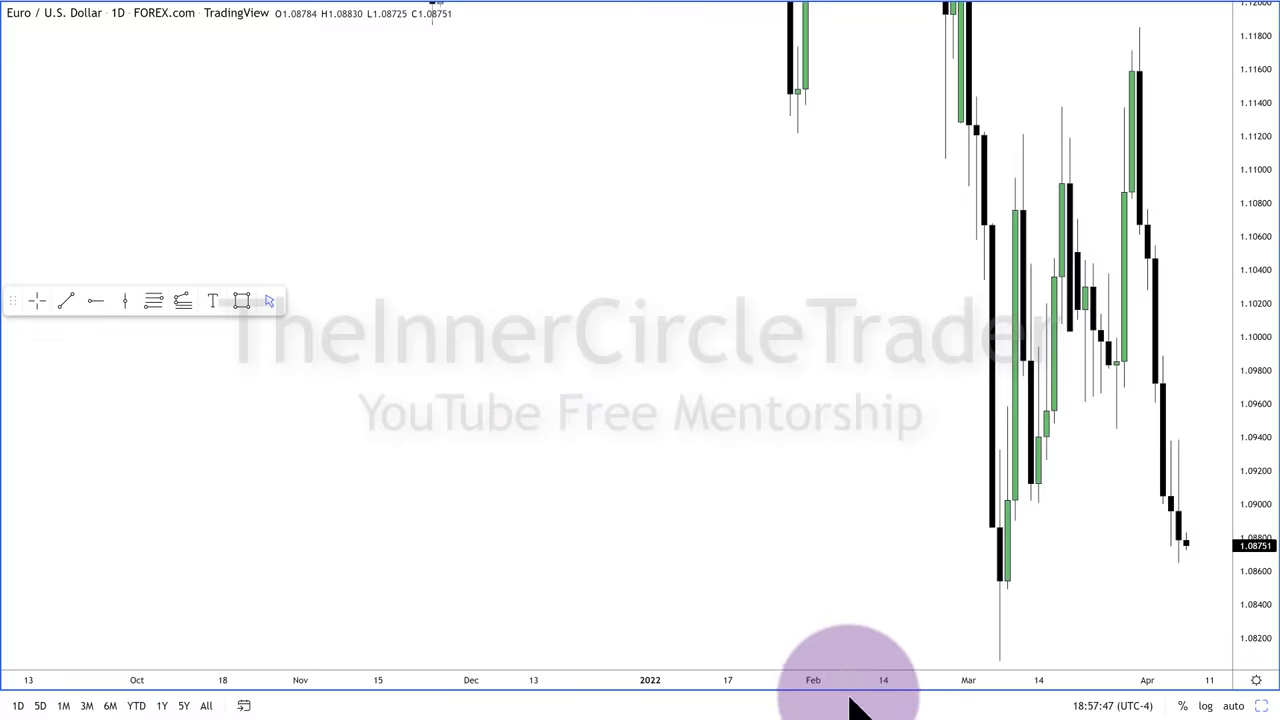
{"action": "left_click_drag", "start_coordinate": [846, 680], "coordinate": [426, 677]}
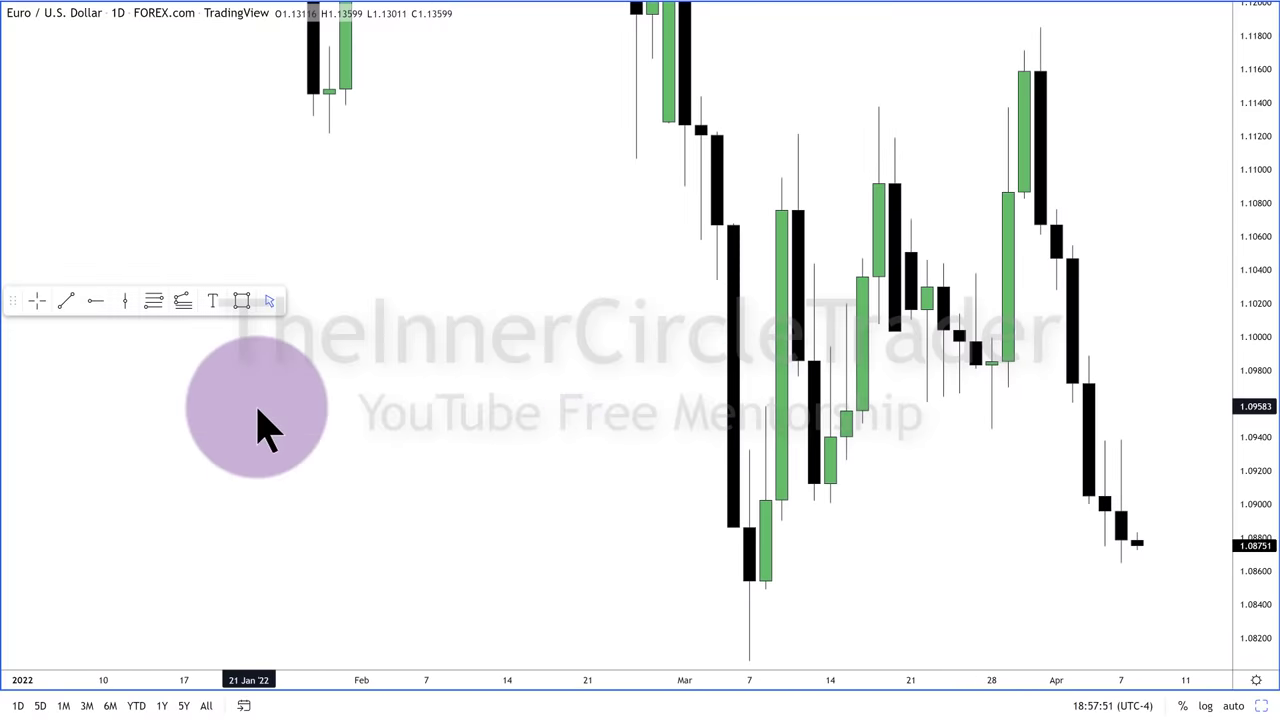
Draw a rectangle over the gap from the 4 April low at 1.09606 to the 6 April high at 1.09379, extended to 8 April
{"action": "left_click", "coordinate": [241, 301]}
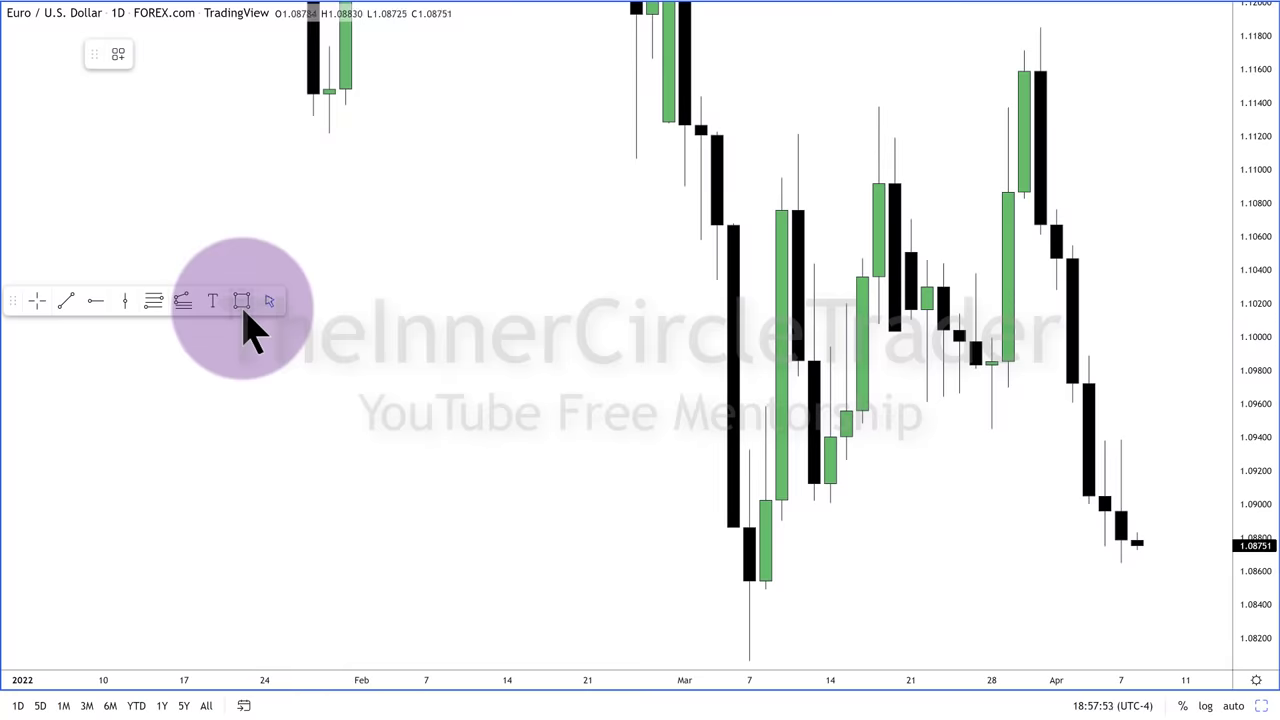
{"action": "left_click", "coordinate": [1072, 404]}
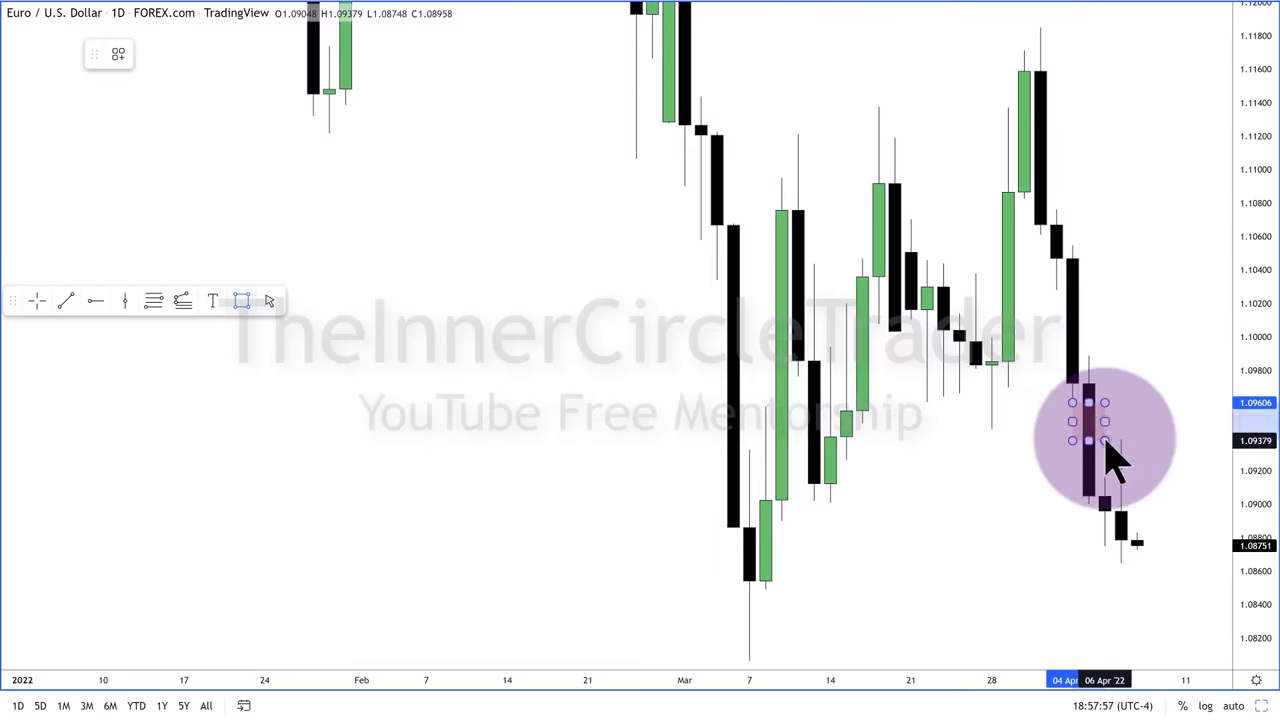
{"action": "left_click", "coordinate": [1104, 440]}
{"action": "left_click_drag", "start_coordinate": [1104, 421], "coordinate": [1137, 421]}
{"action": "left_click", "coordinate": [1118, 365]}
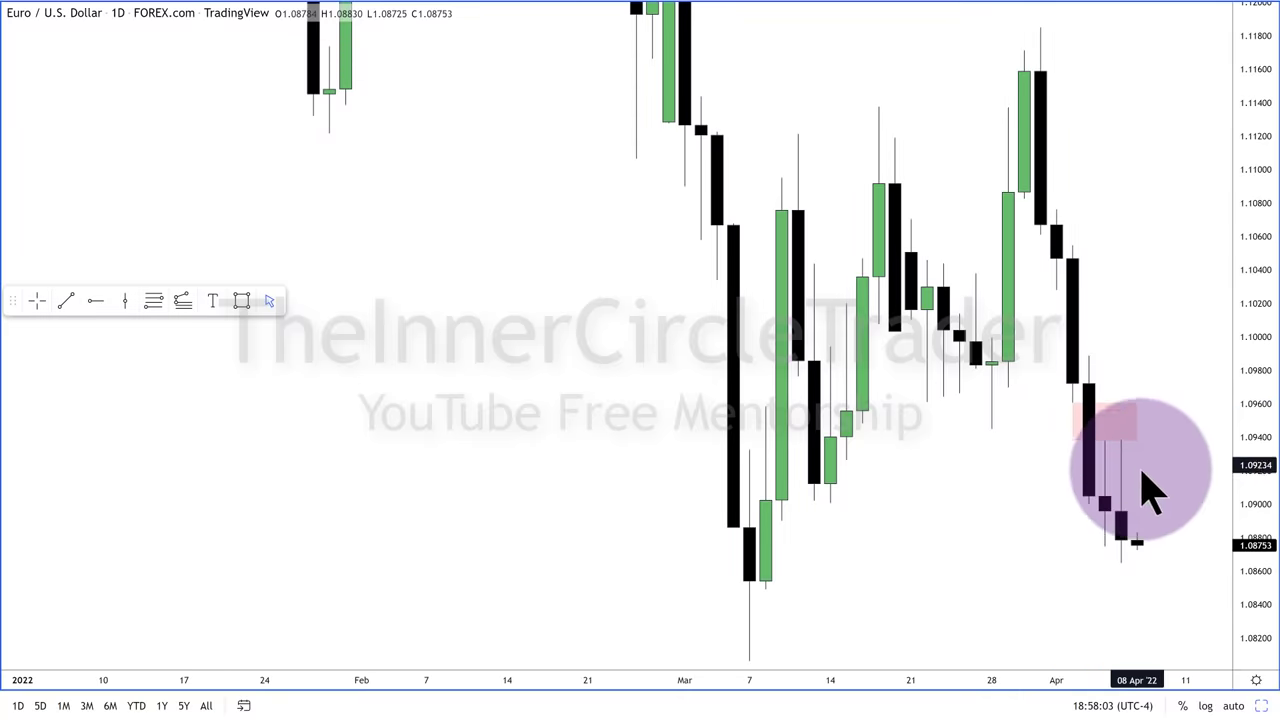
Examine the shaded gap between the 4 April low and 6 April high against the surrounding daily candles
{"action": "left_click", "coordinate": [1092, 425]}
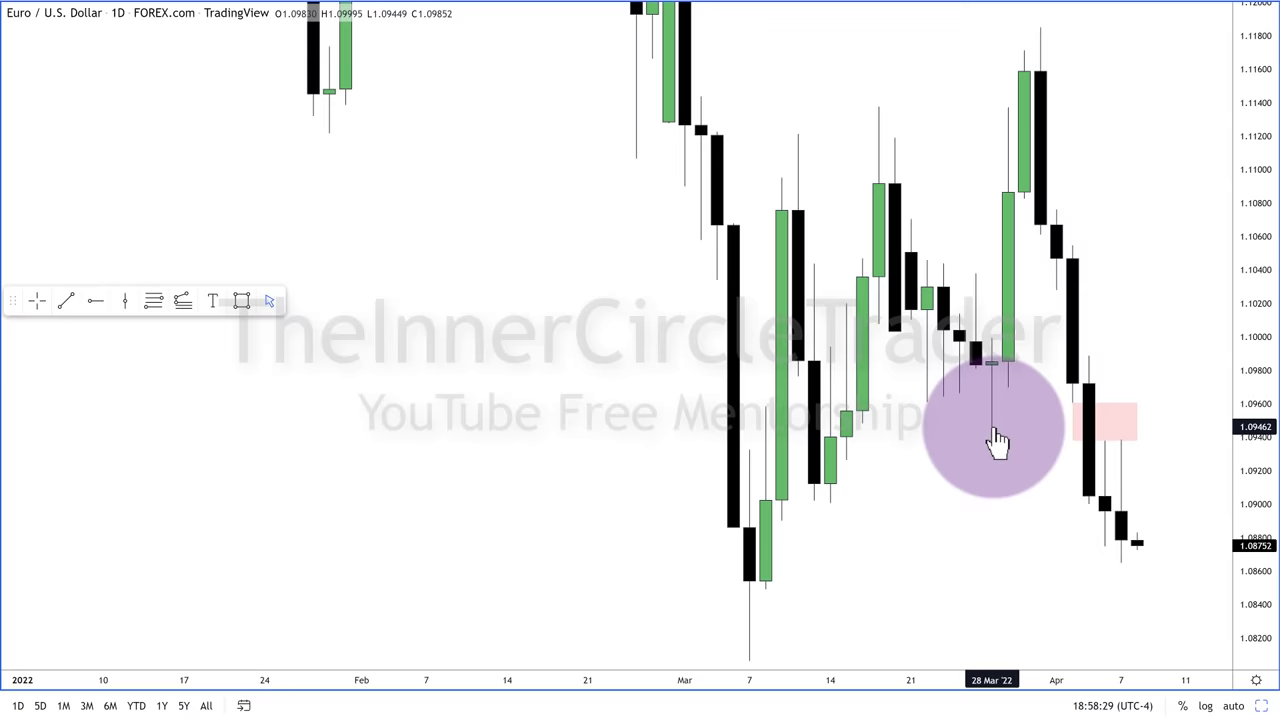
{"action": "left_click", "coordinate": [1102, 441]}
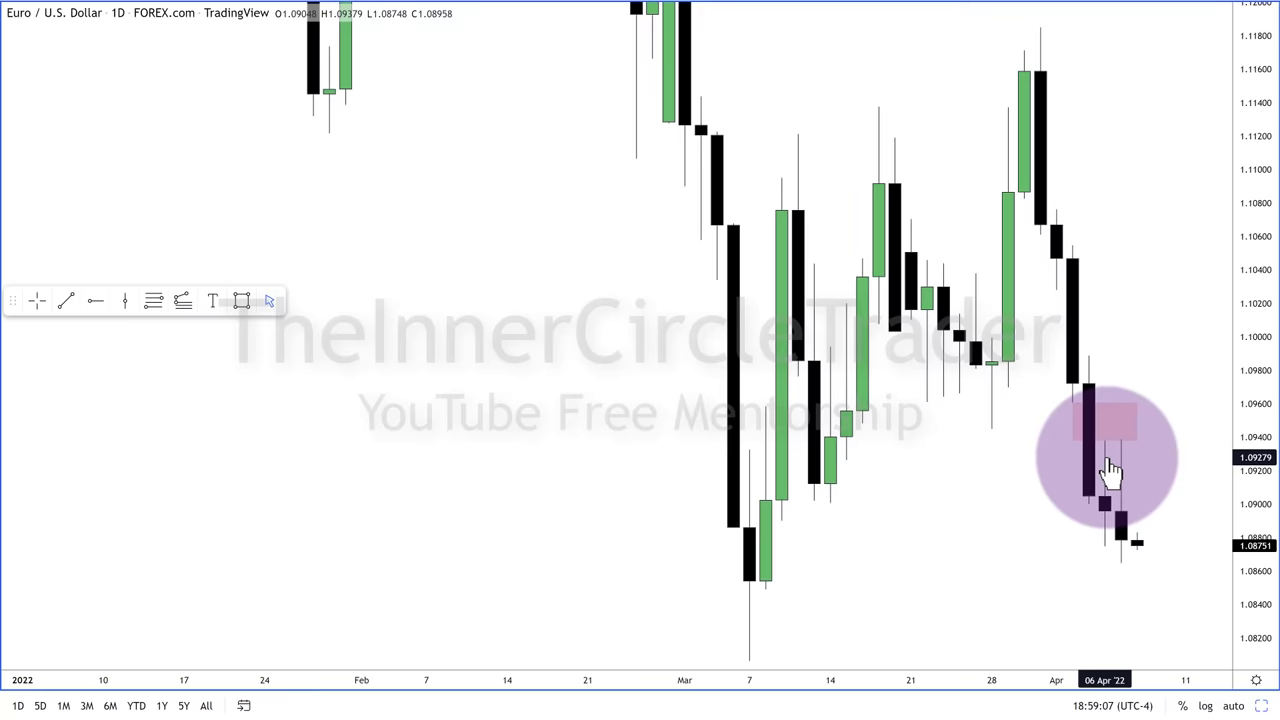
{"action": "left_click", "coordinate": [1094, 430]}
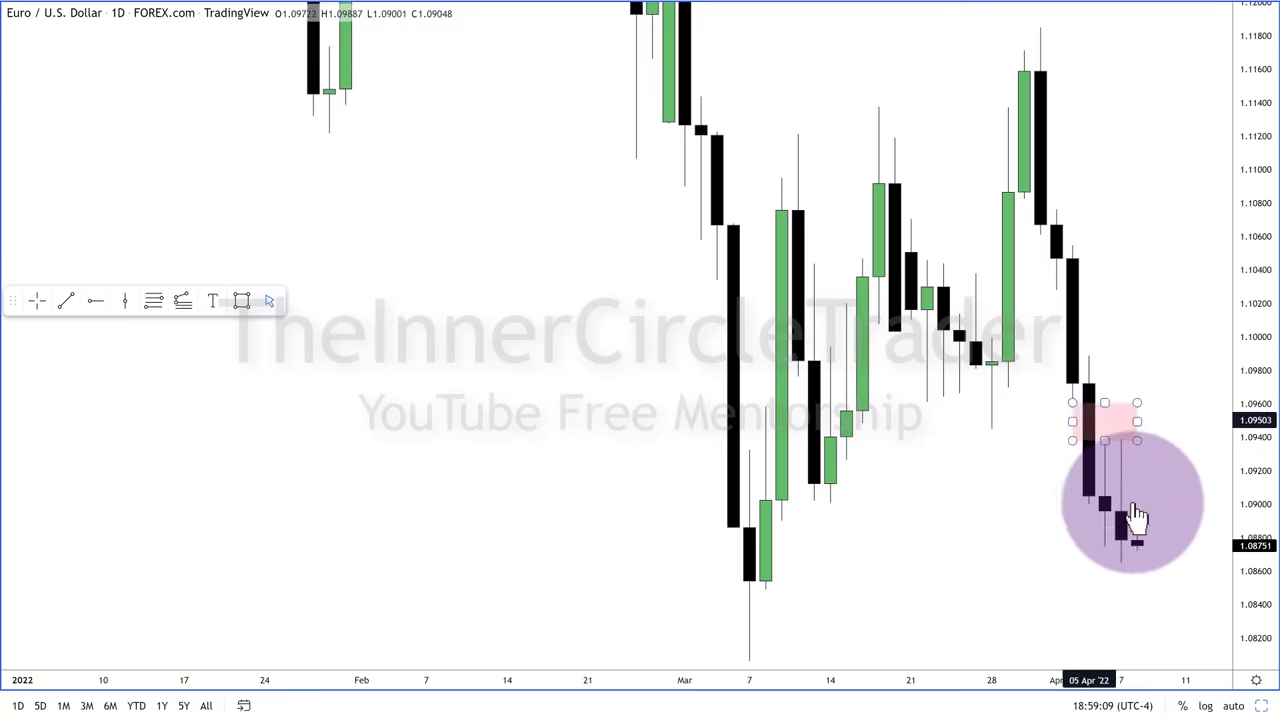
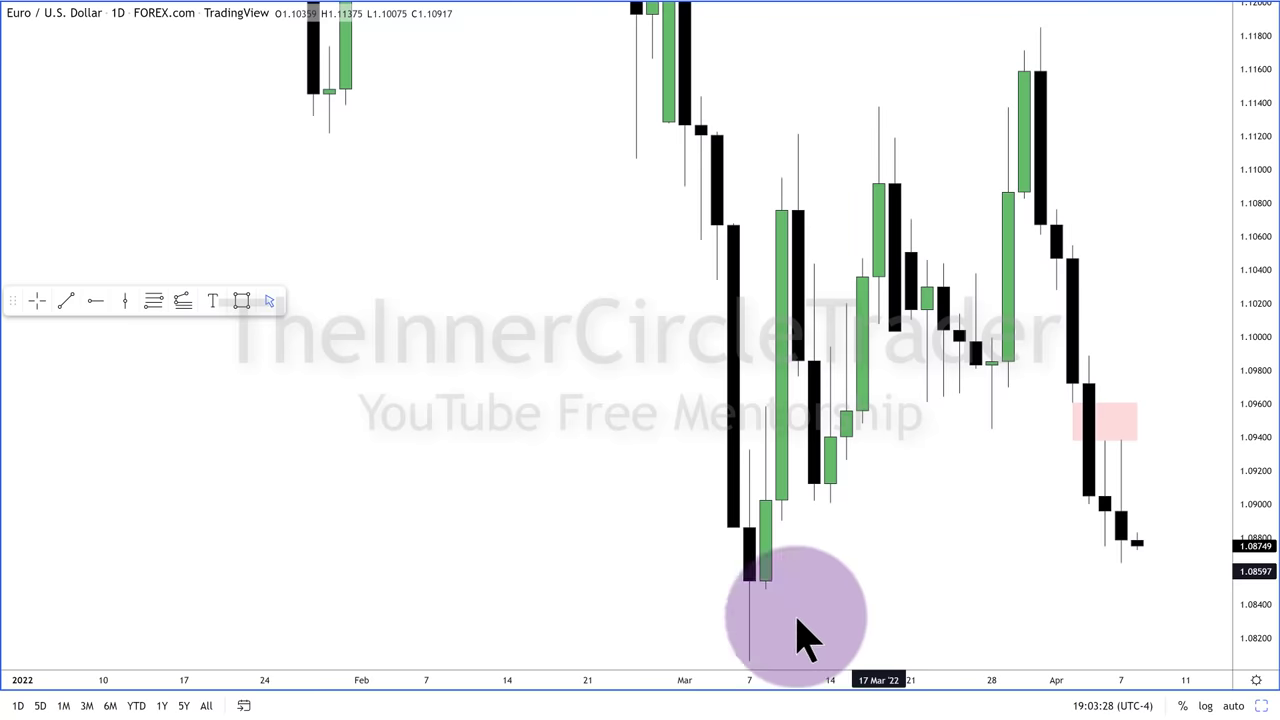
{"action": "mouse_move", "coordinate": [762, 670]}
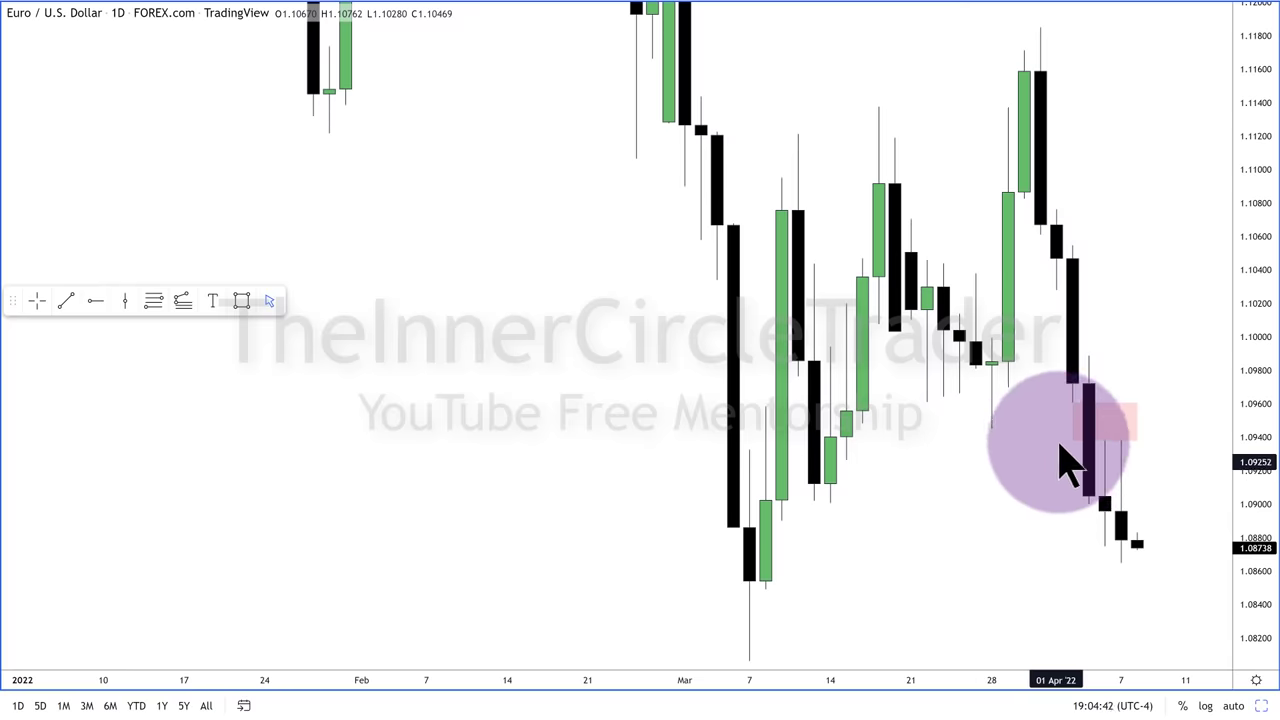
{"action": "left_click", "coordinate": [1071, 404]}
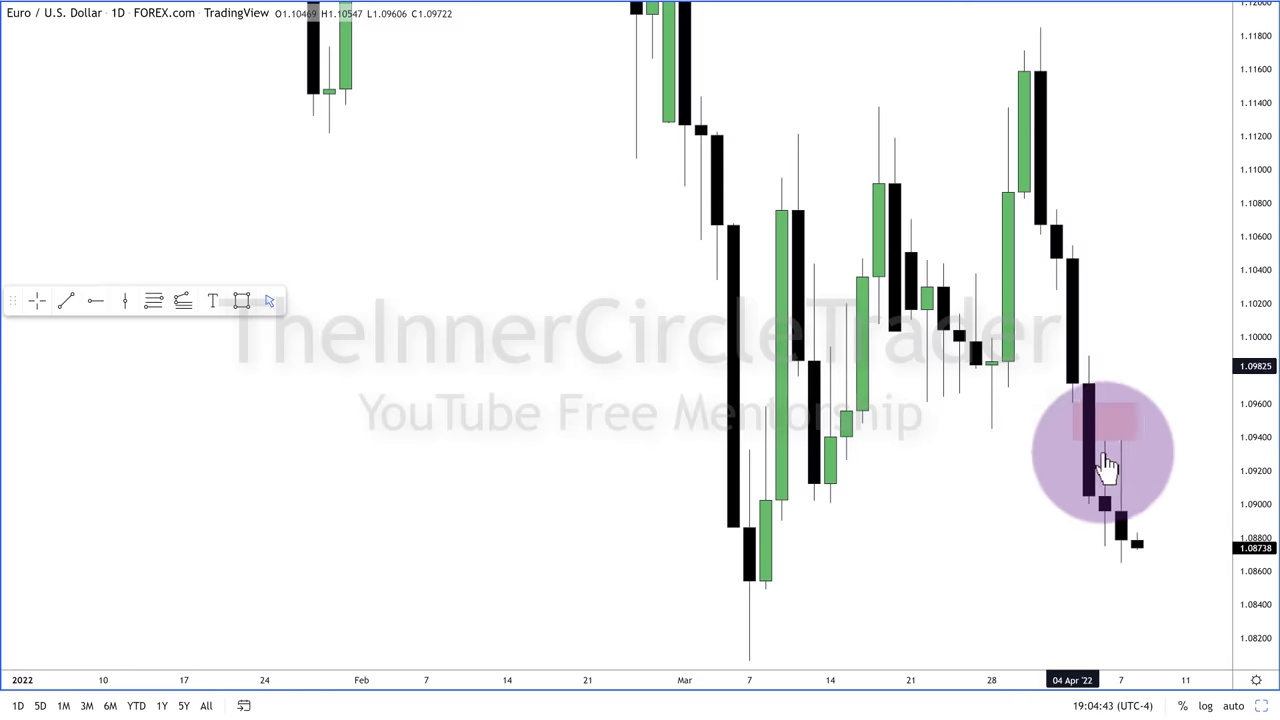
{"action": "left_click", "coordinate": [1055, 490]}
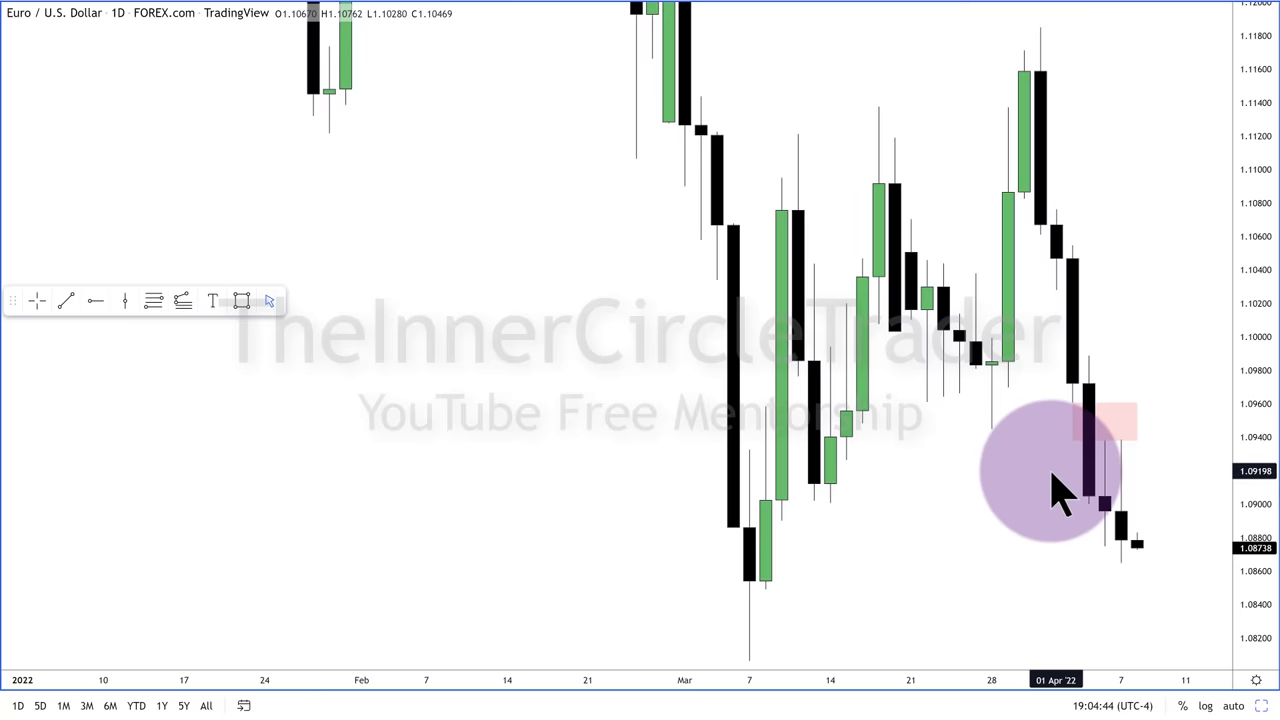
{"action": "left_click", "coordinate": [1103, 420]}
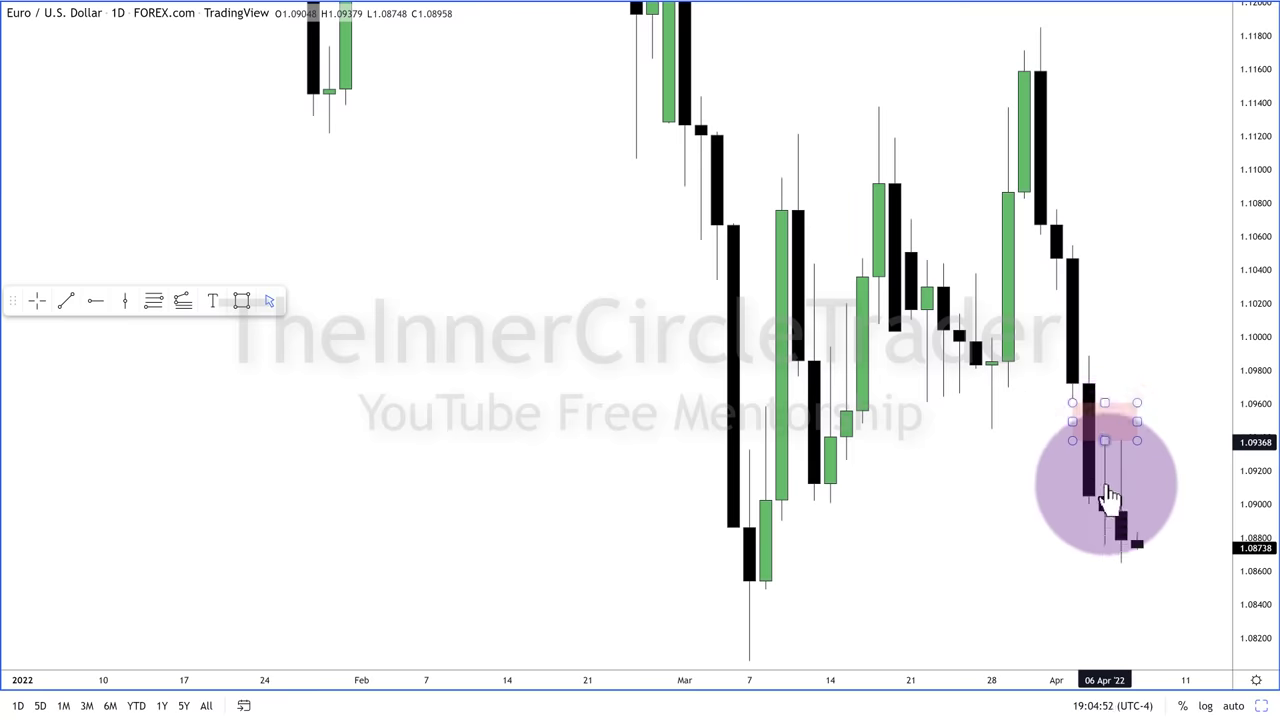
{"action": "left_click", "coordinate": [1104, 426]}
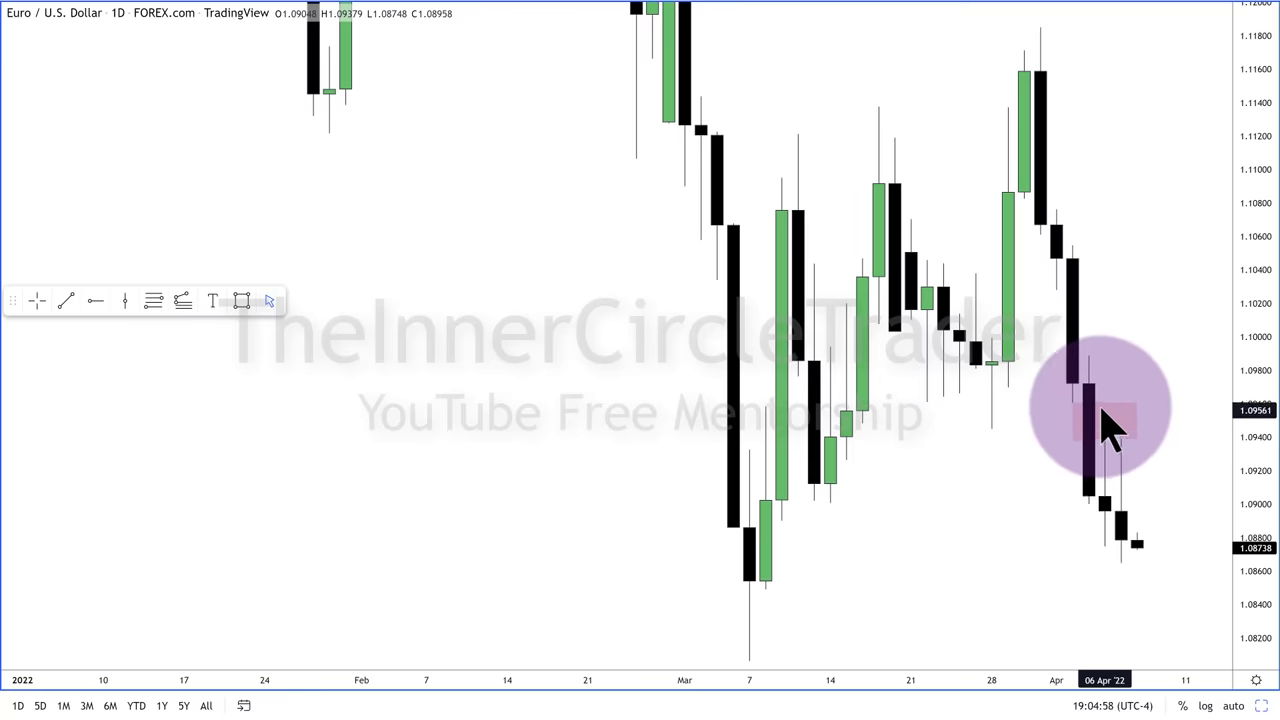
{"action": "left_click", "coordinate": [1045, 508]}
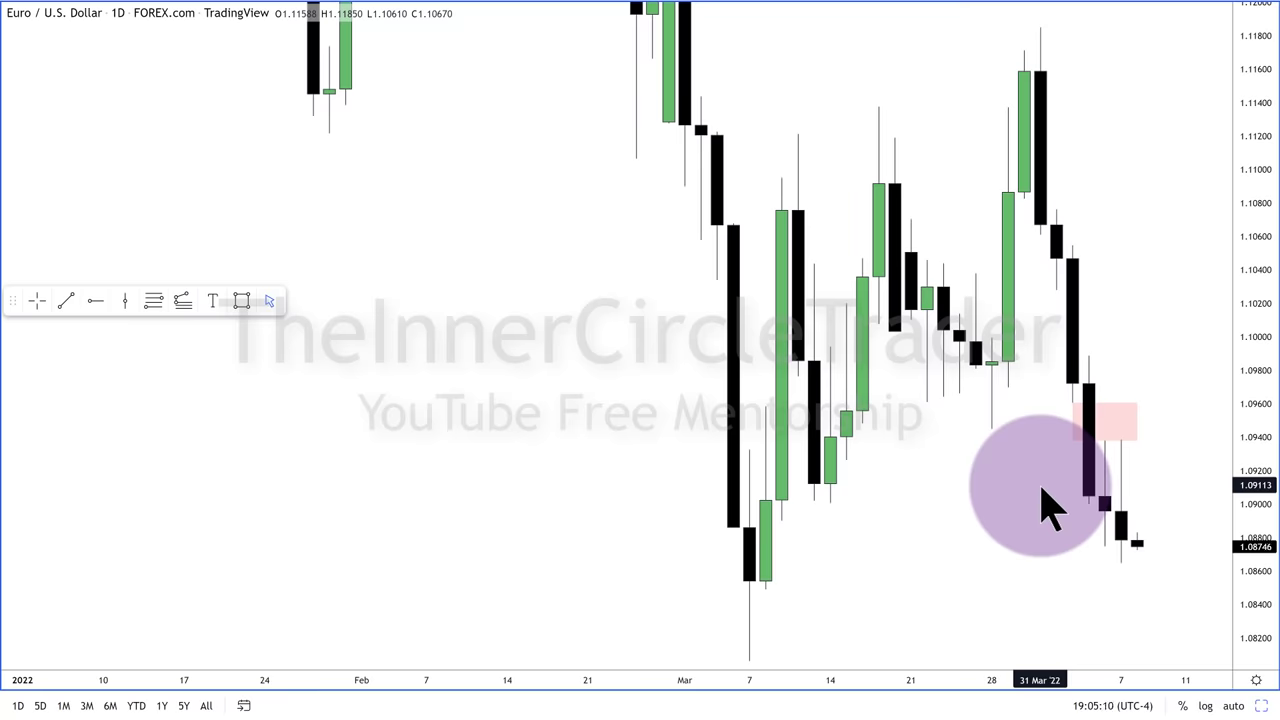
{"action": "left_click", "coordinate": [1120, 445]}
{"action": "left_click", "coordinate": [1151, 472]}
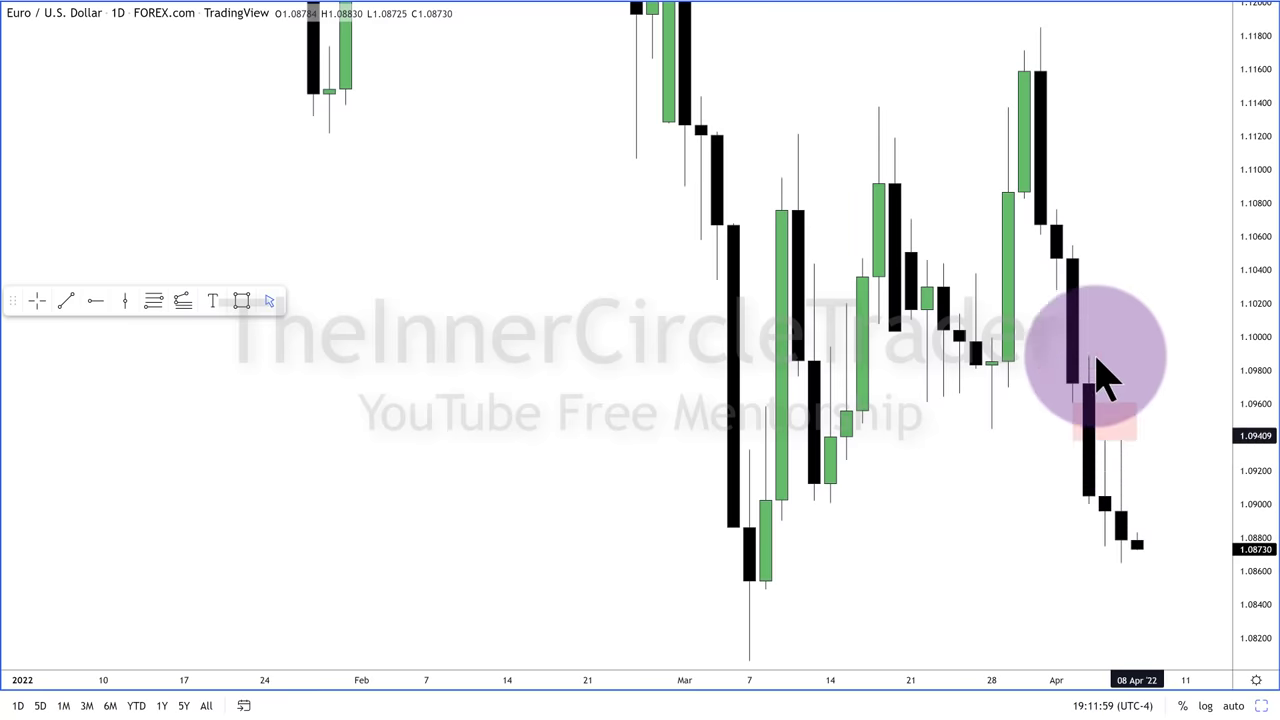
{"action": "left_click", "coordinate": [1087, 432]}
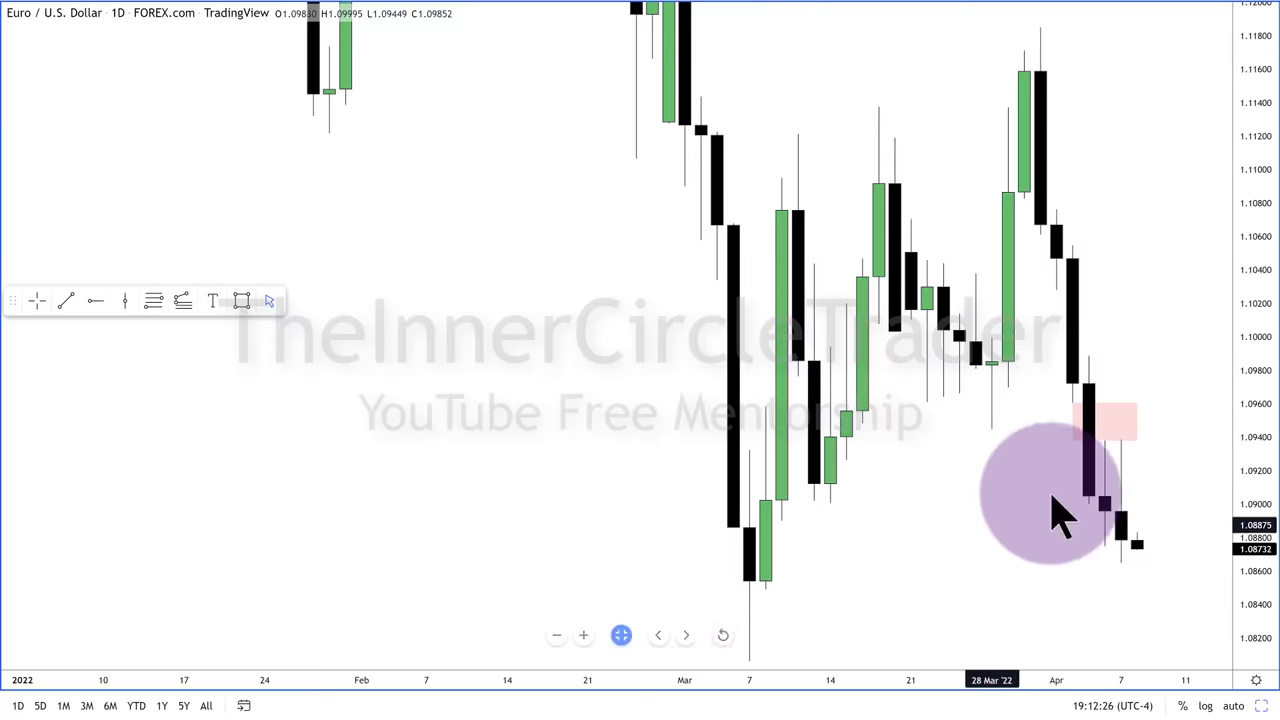
{"action": "left_click", "coordinate": [1102, 432]}
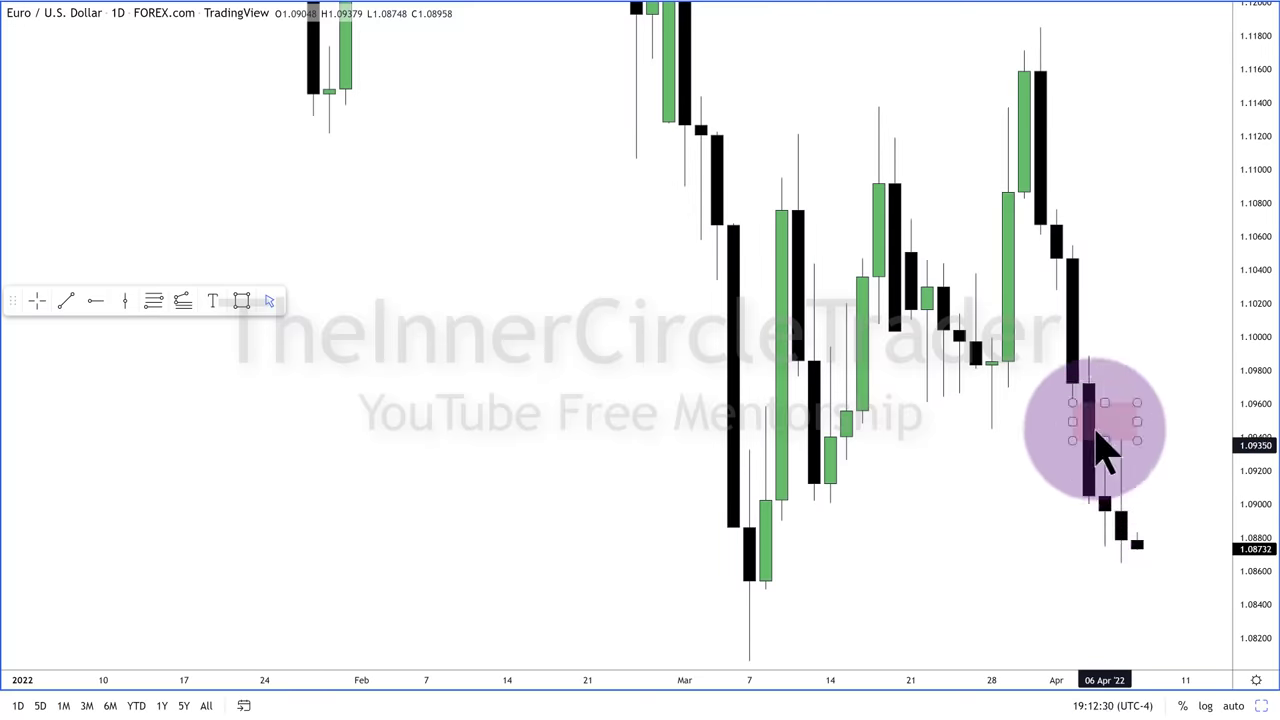
{"action": "left_click", "coordinate": [1102, 452]}
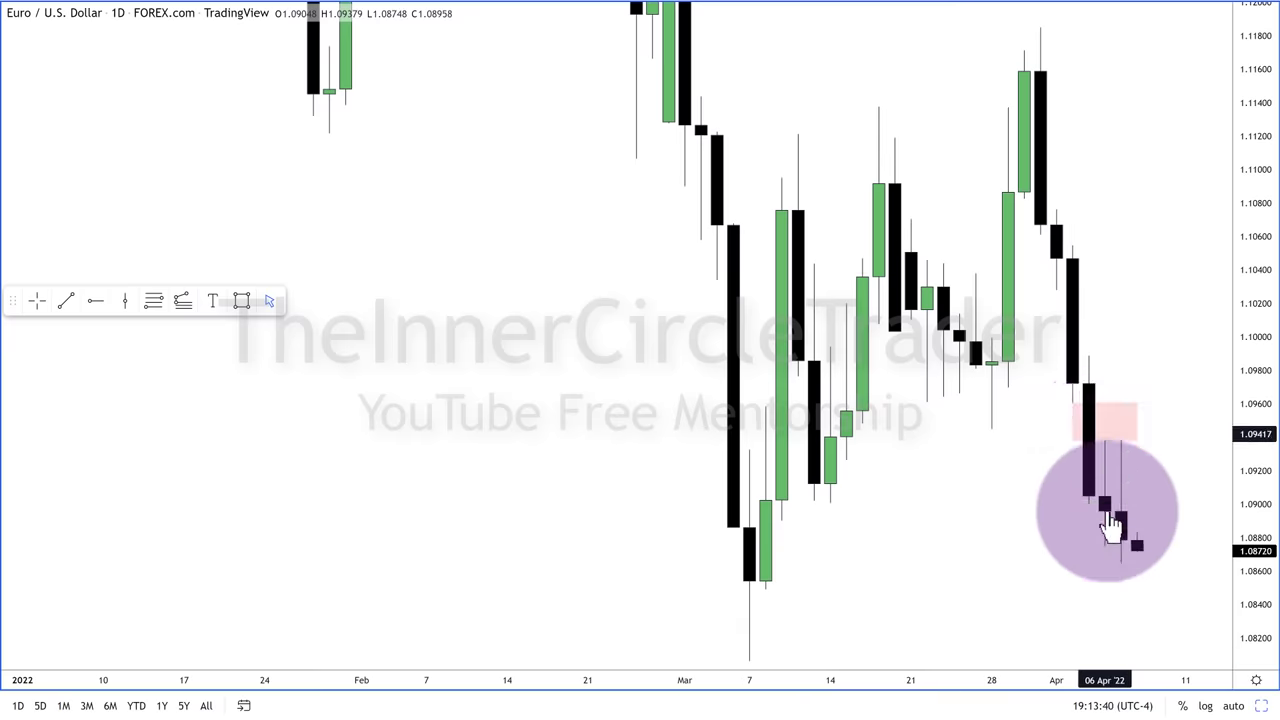
{"action": "left_click", "coordinate": [1104, 430]}
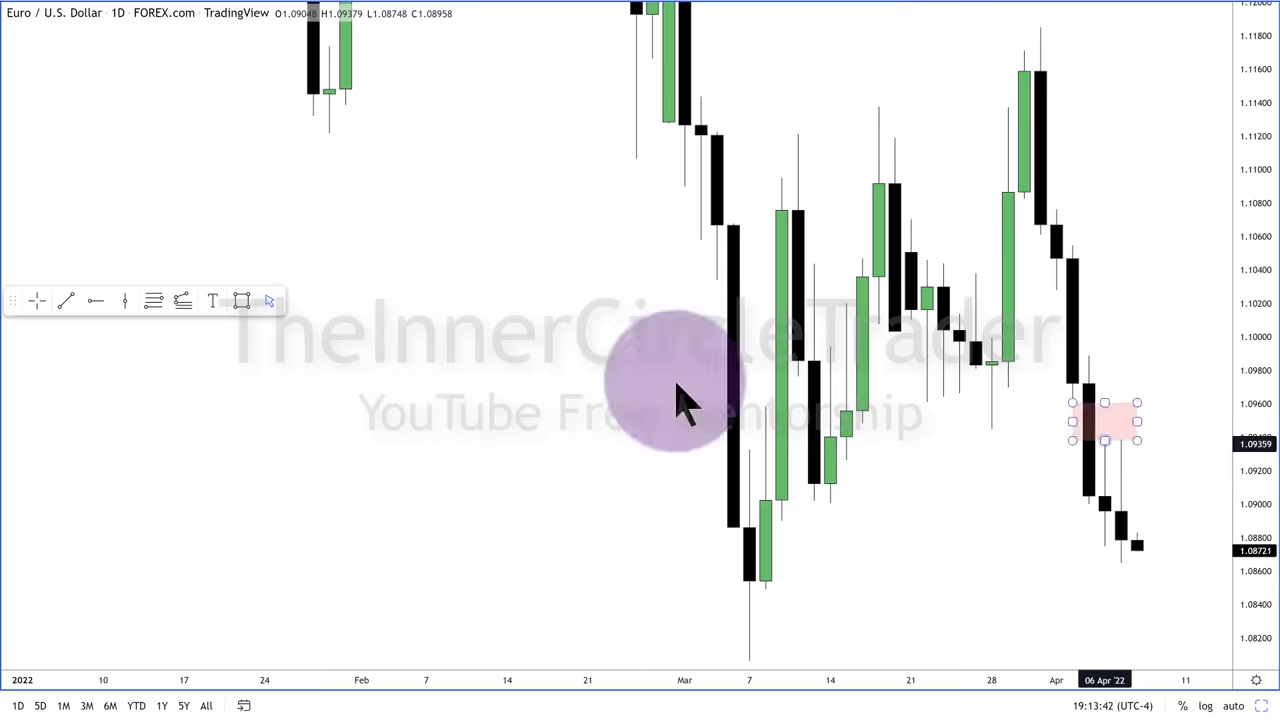
Place a horizontal ray from the 6 April candle's low at 1.08748 and colour it dark blue
{"action": "left_click", "coordinate": [96, 302]}
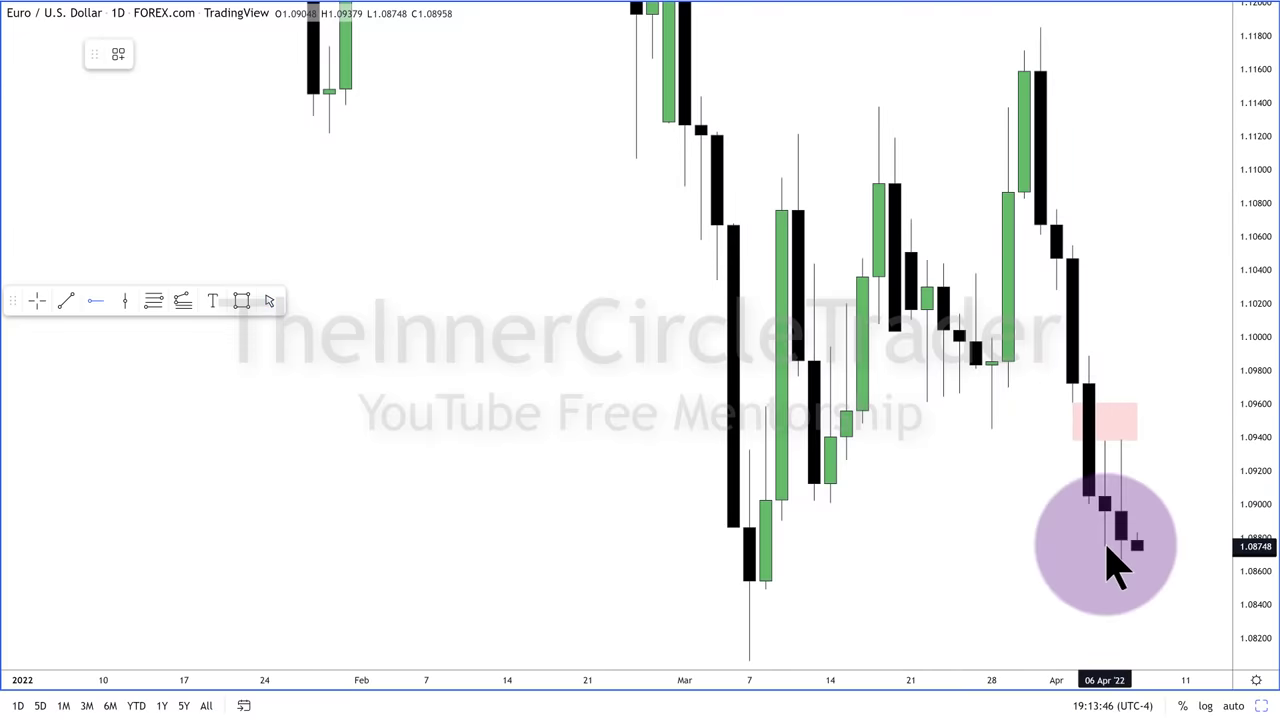
{"action": "left_click", "coordinate": [1104, 546]}
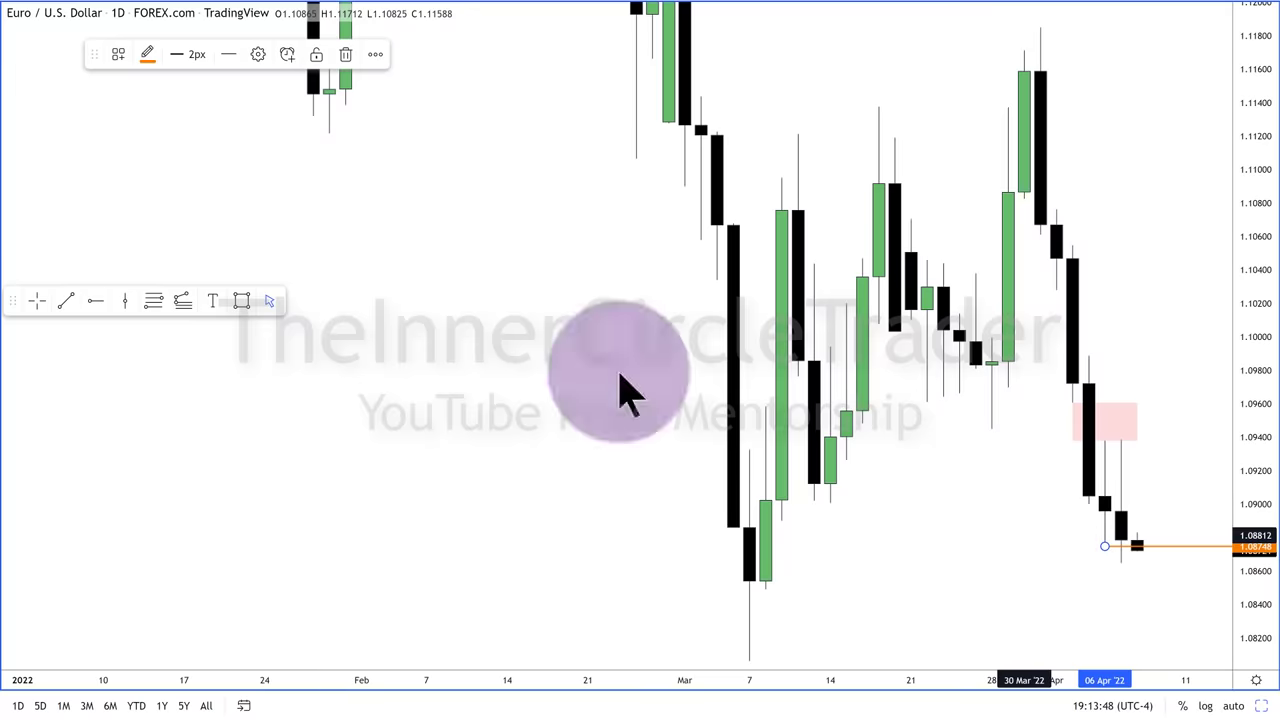
{"action": "left_click", "coordinate": [147, 54]}
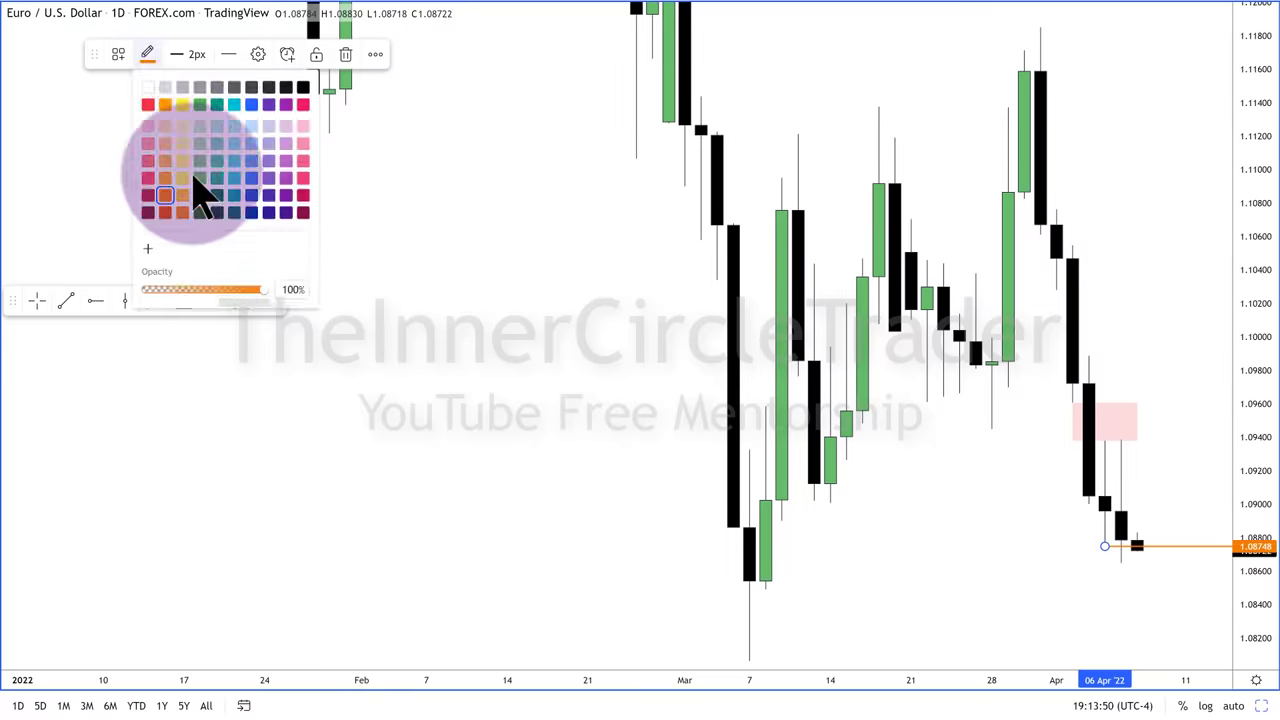
{"action": "left_click", "coordinate": [250, 197]}
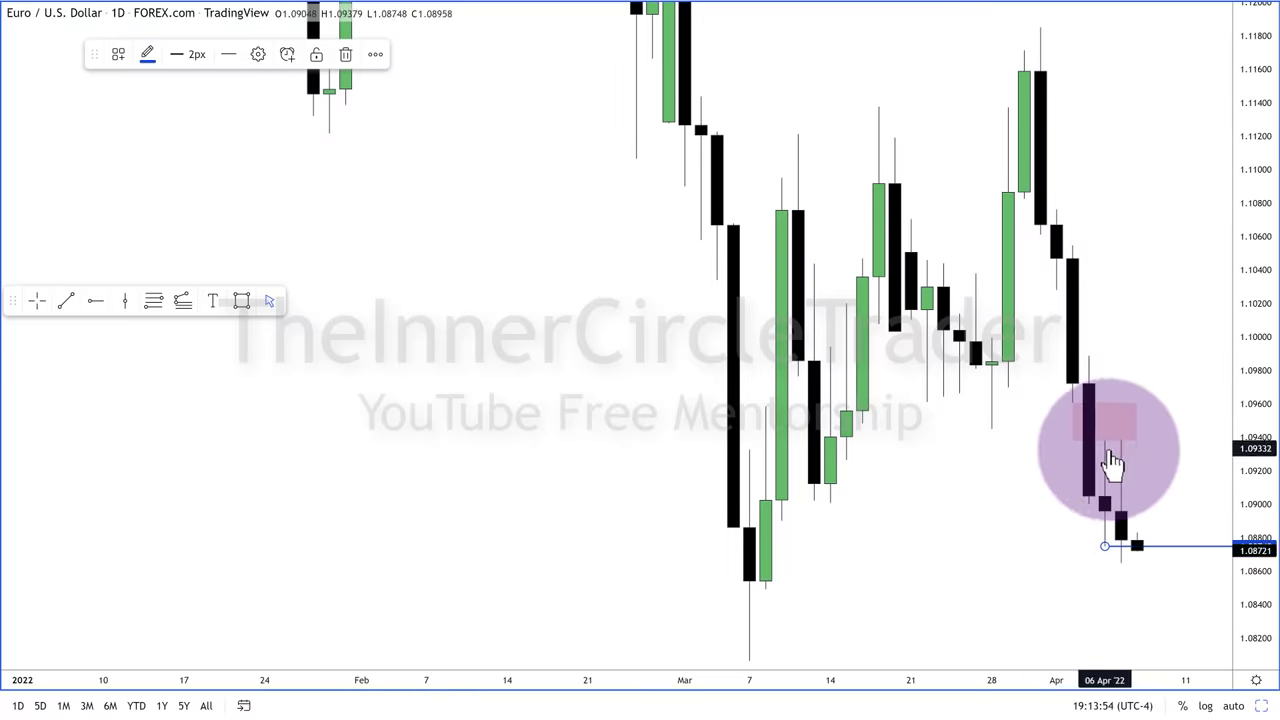
Place a horizontal ray from the 6 April candle's high at 1.09379 and colour it red
{"action": "left_click", "coordinate": [95, 301]}
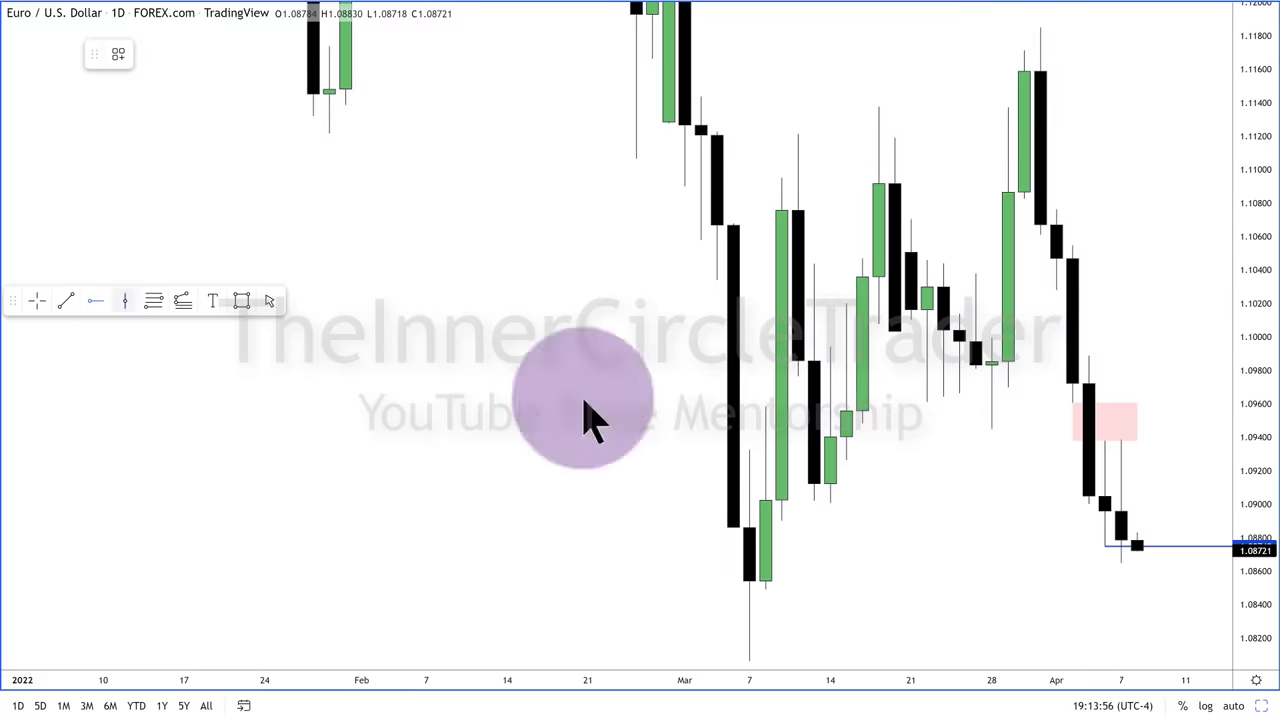
{"action": "left_click", "coordinate": [1105, 441]}
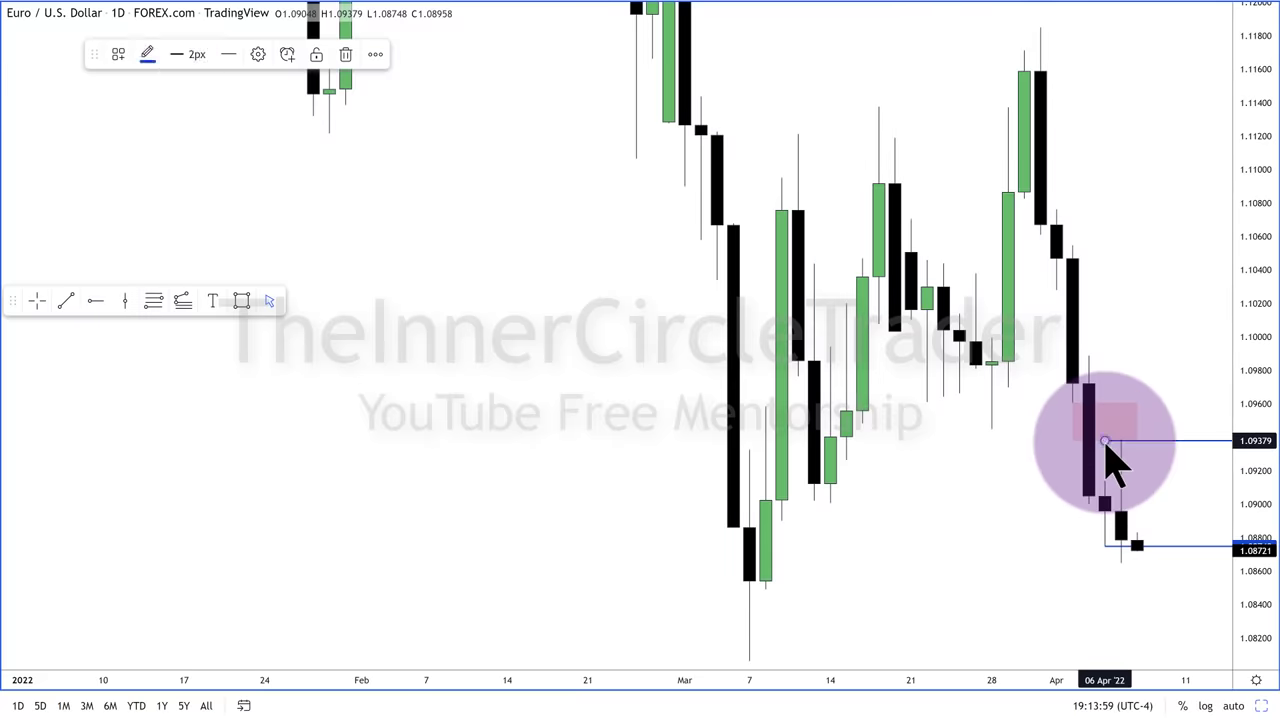
{"action": "left_click", "coordinate": [148, 56]}
{"action": "left_click", "coordinate": [147, 104]}
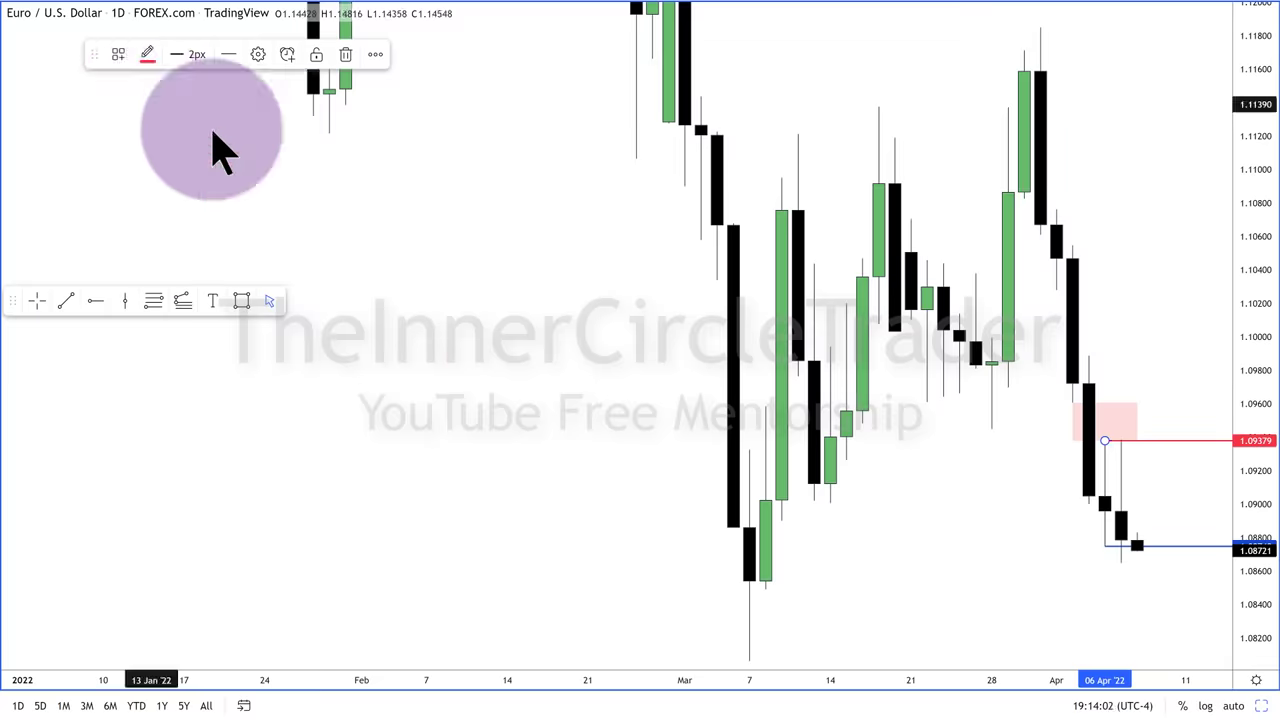
{"action": "left_click", "coordinate": [513, 352]}
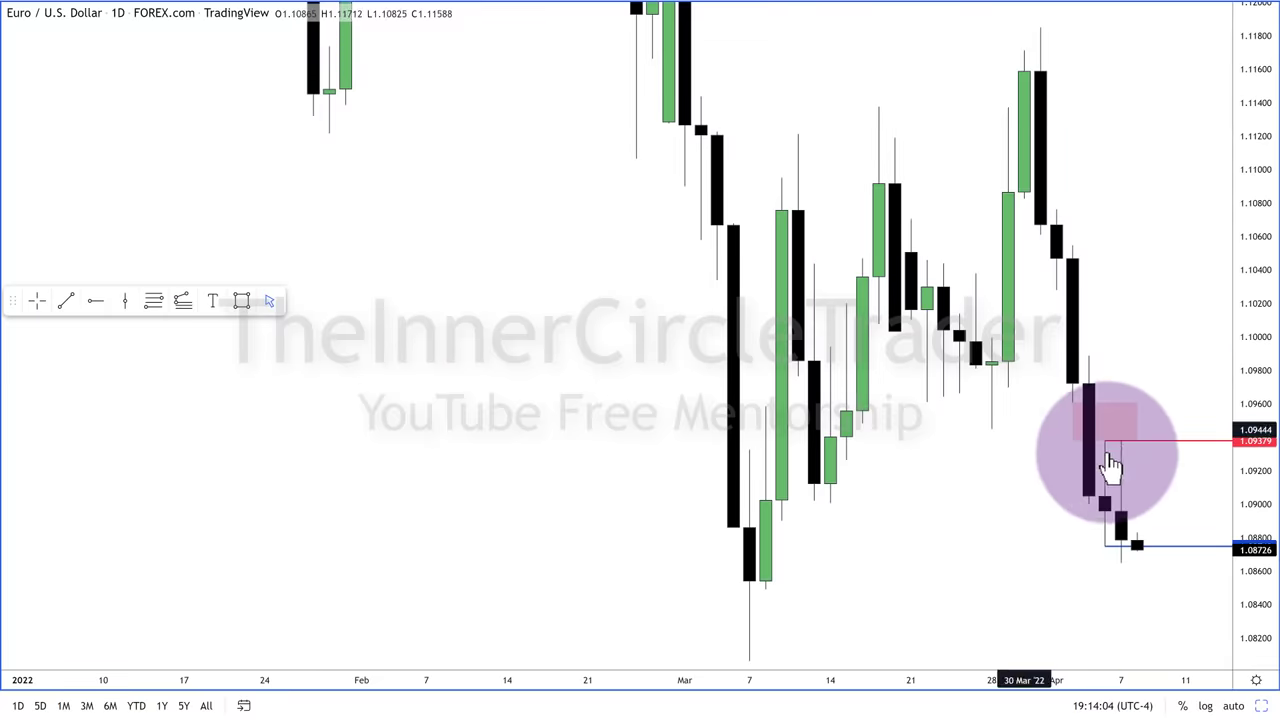
{"action": "left_click_drag", "start_coordinate": [1127, 476], "coordinate": [1127, 460]}
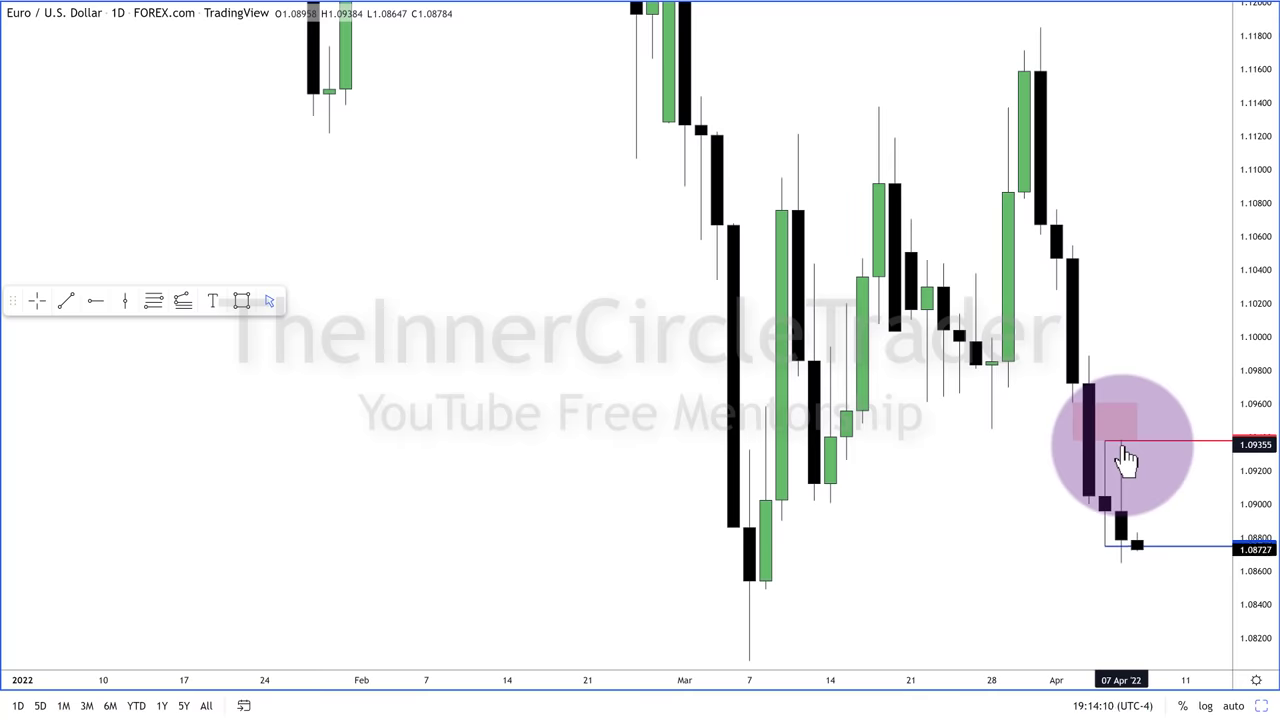
{"action": "left_click_drag", "start_coordinate": [1127, 460], "coordinate": [1170, 505]}
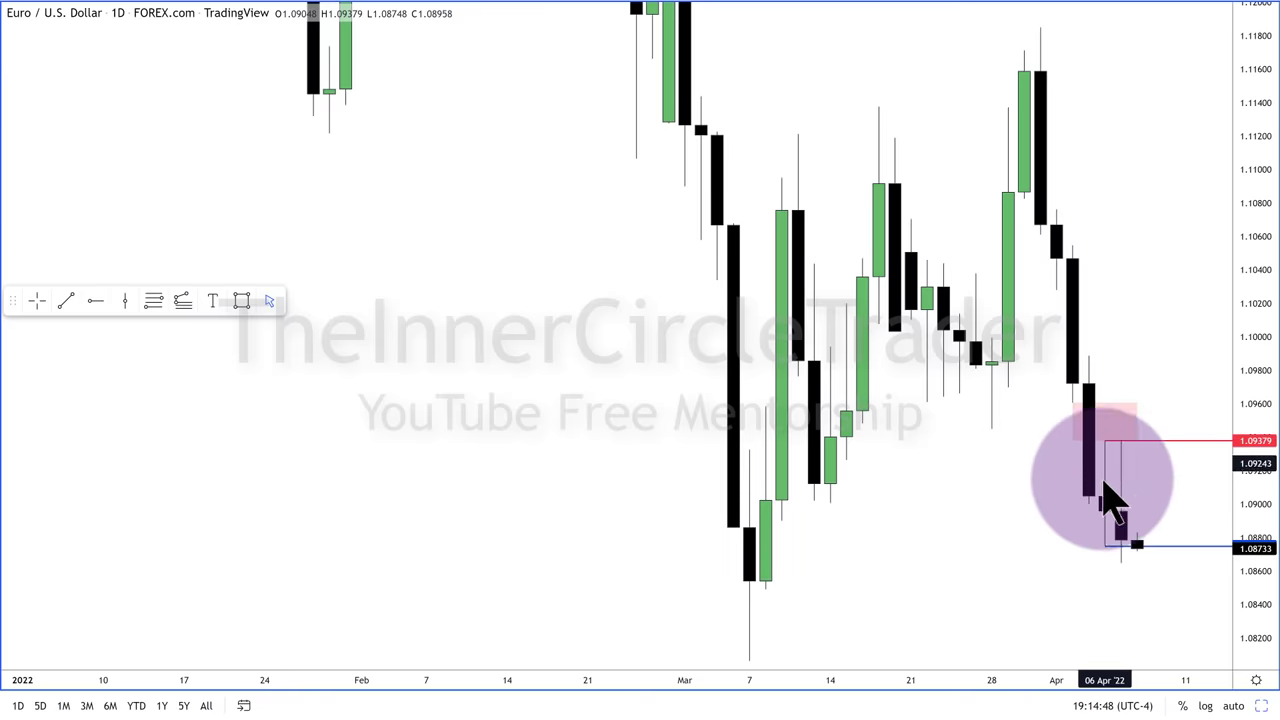
{"action": "left_click_drag", "start_coordinate": [1108, 458], "coordinate": [1110, 555]}
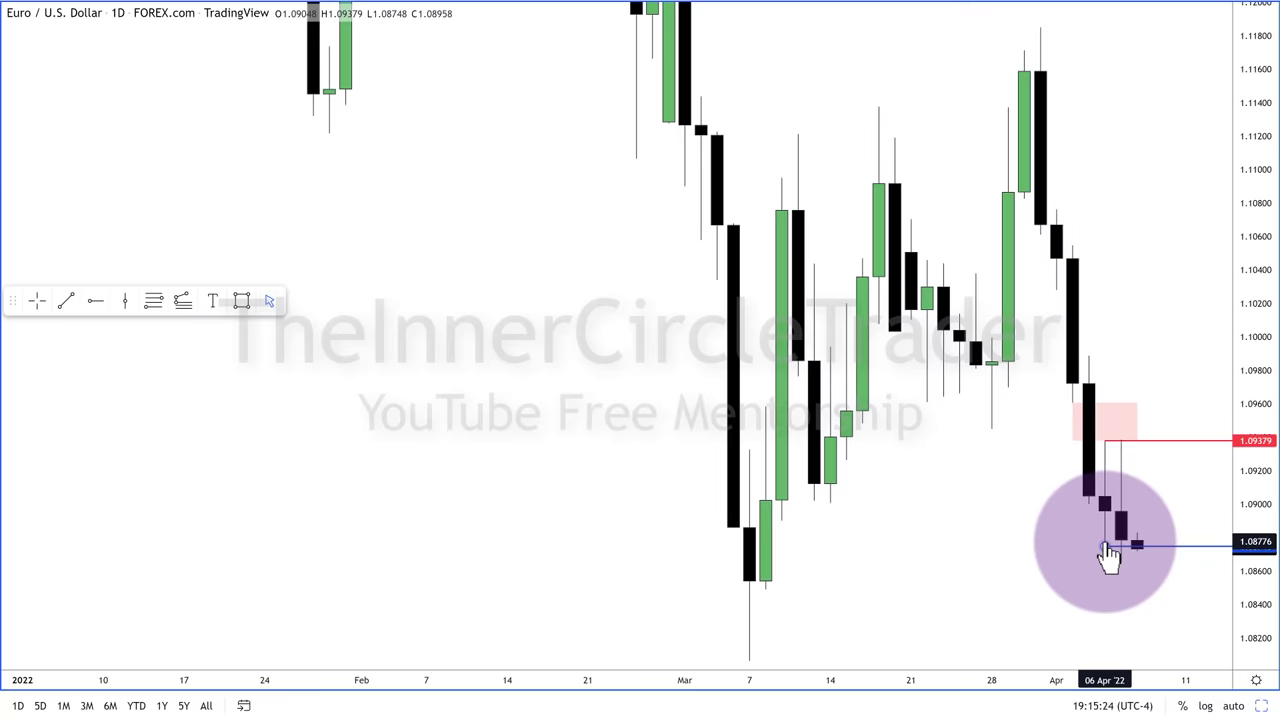
{"action": "mouse_move", "coordinate": [1110, 555]}
{"action": "left_mouse_down"}
{"action": "mouse_move", "coordinate": [1108, 534]}
{"action": "mouse_move", "coordinate": [1110, 550]}
{"action": "left_mouse_up"}
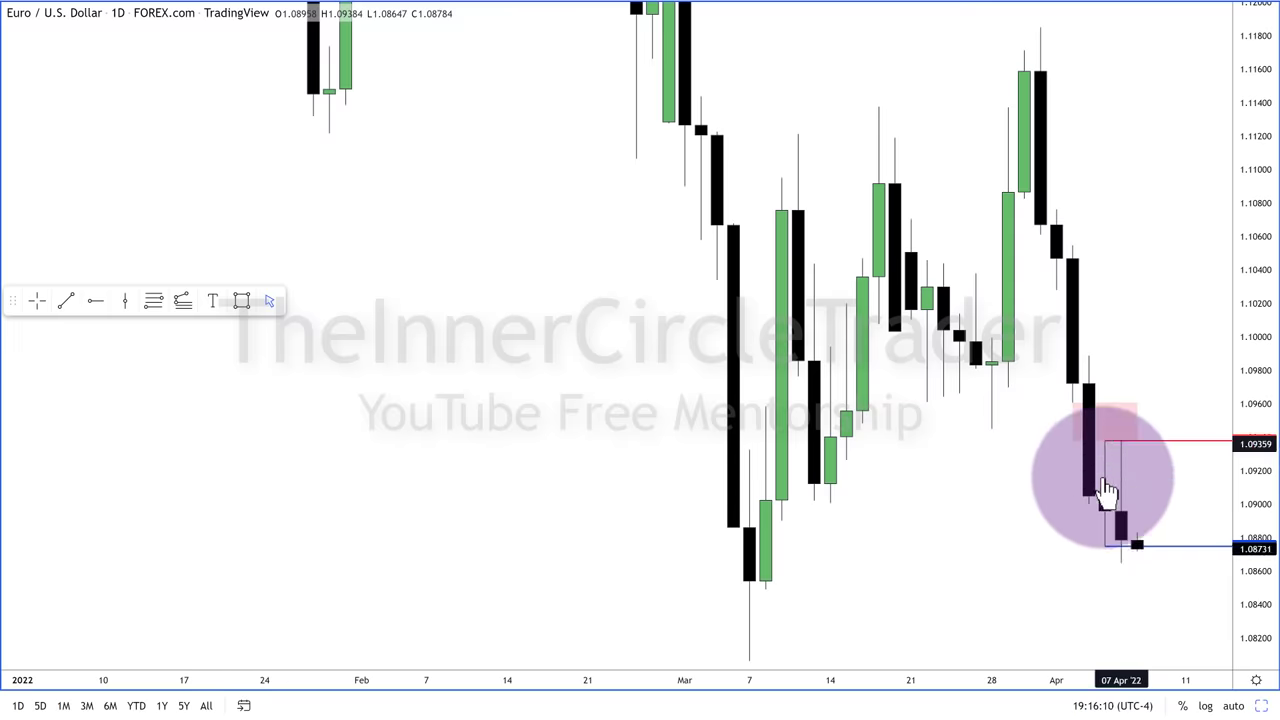
Recolour the horizontal ray at the 6 April candle's low at 1.08748 dark green
{"action": "left_click", "coordinate": [1107, 552]}
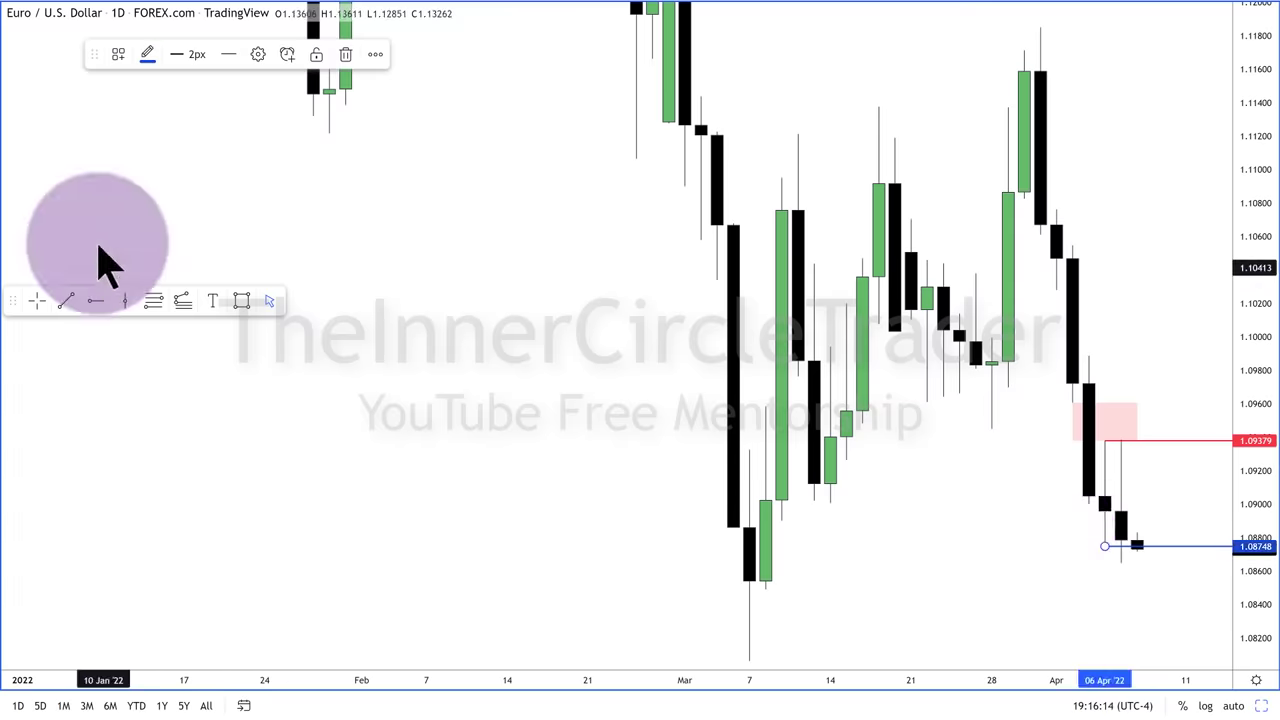
{"action": "left_click", "coordinate": [147, 56]}
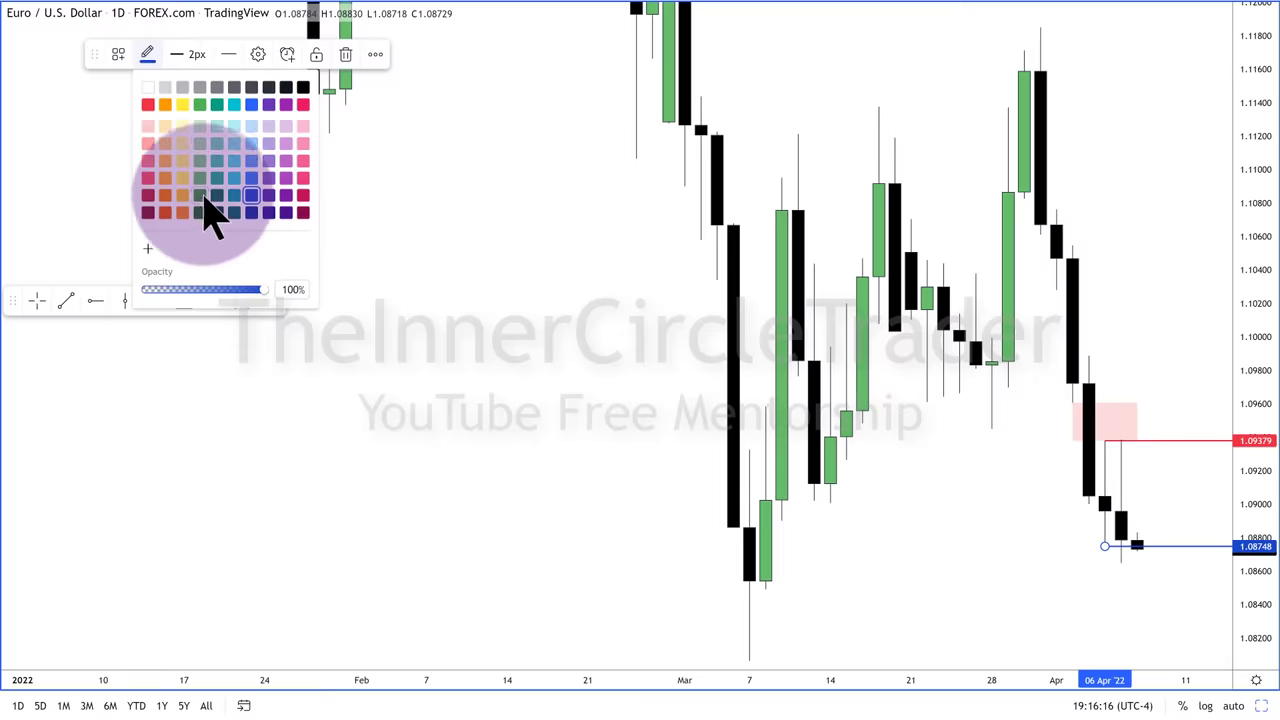
{"action": "left_click", "coordinate": [203, 197]}
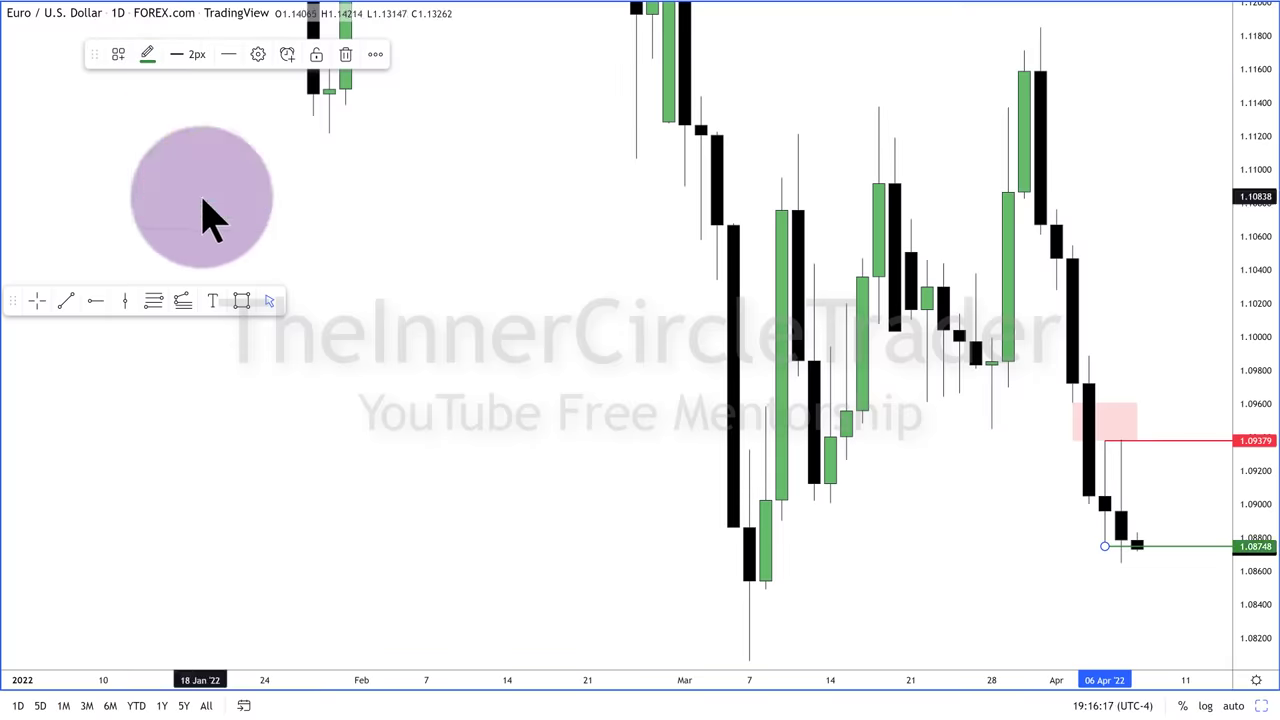
{"action": "left_click", "coordinate": [962, 564]}
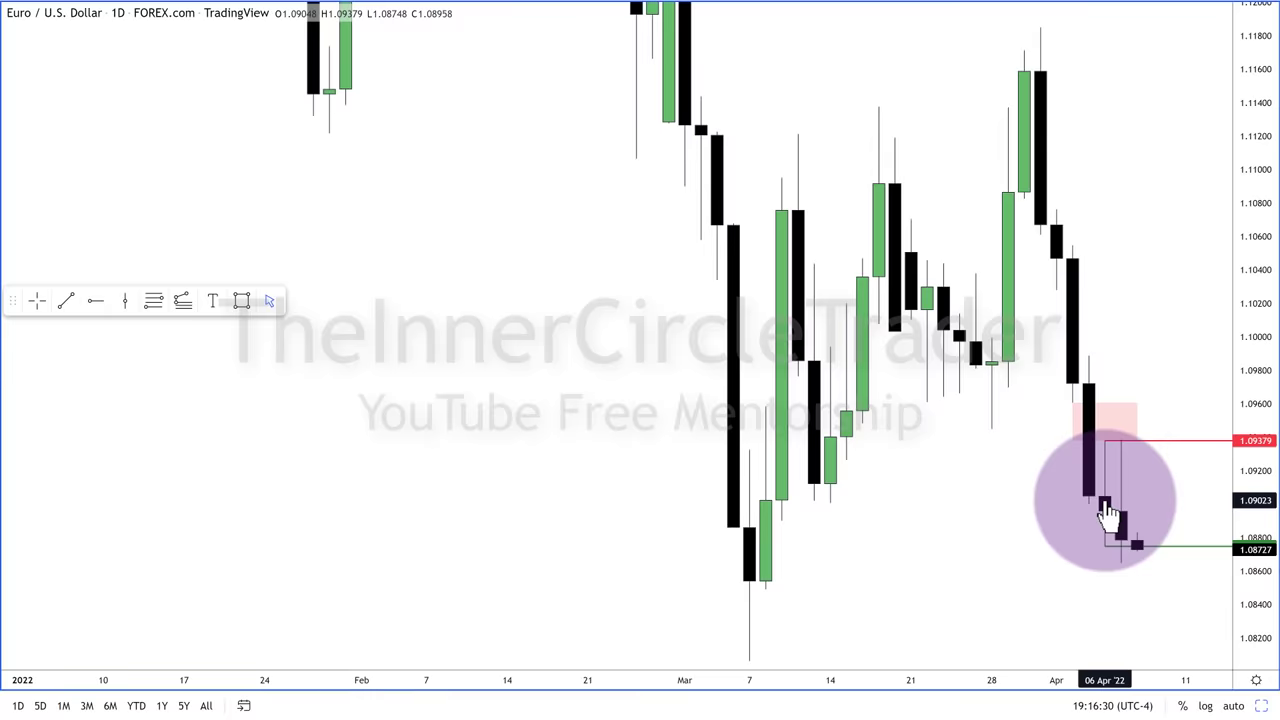
Examine the latest April daily candles against the shaded gap and the red and green rays
{"action": "left_click_drag", "start_coordinate": [986, 514], "coordinate": [1114, 497]}
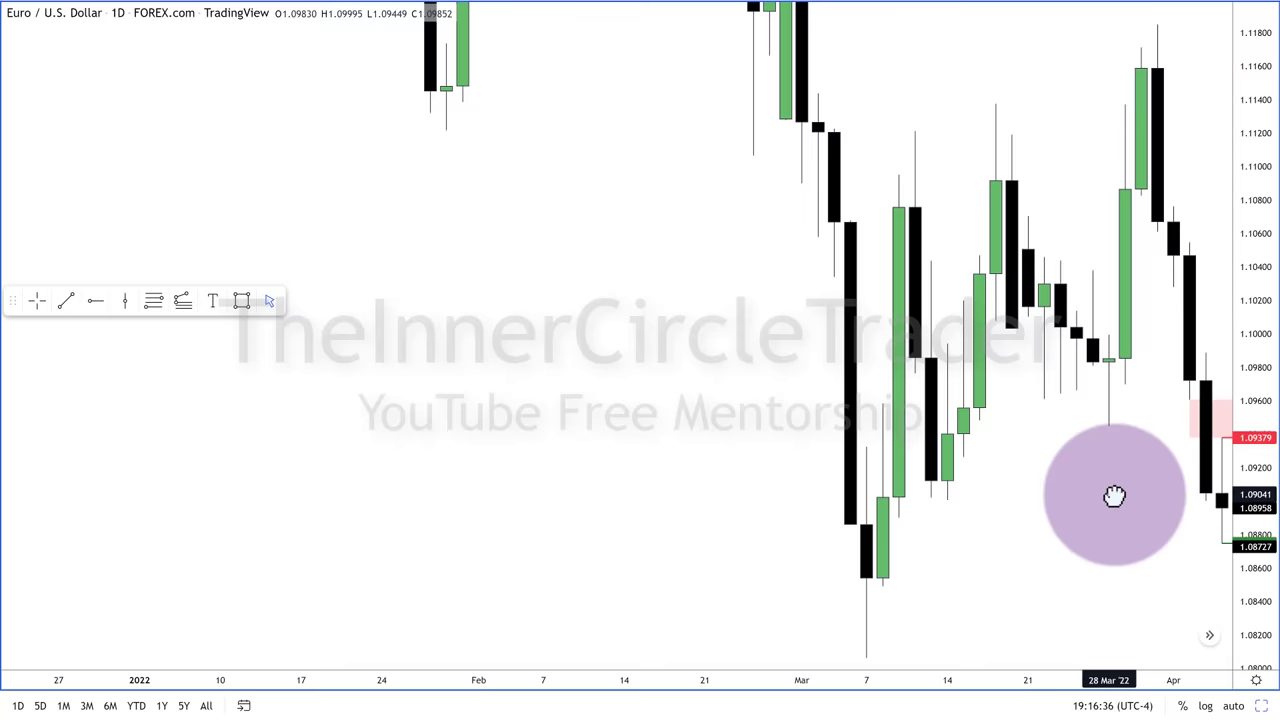
{"action": "left_click", "coordinate": [1211, 432]}
{"action": "left_click", "coordinate": [1233, 565]}
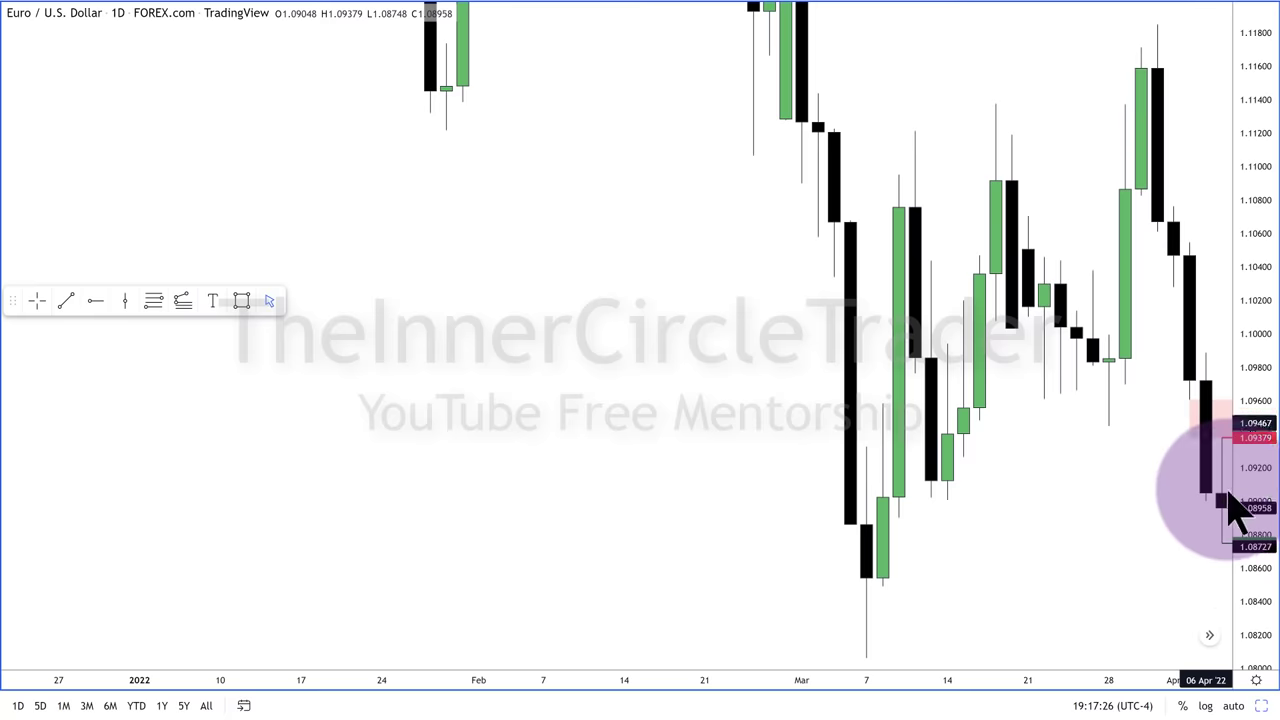
{"action": "left_click", "coordinate": [1222, 438]}
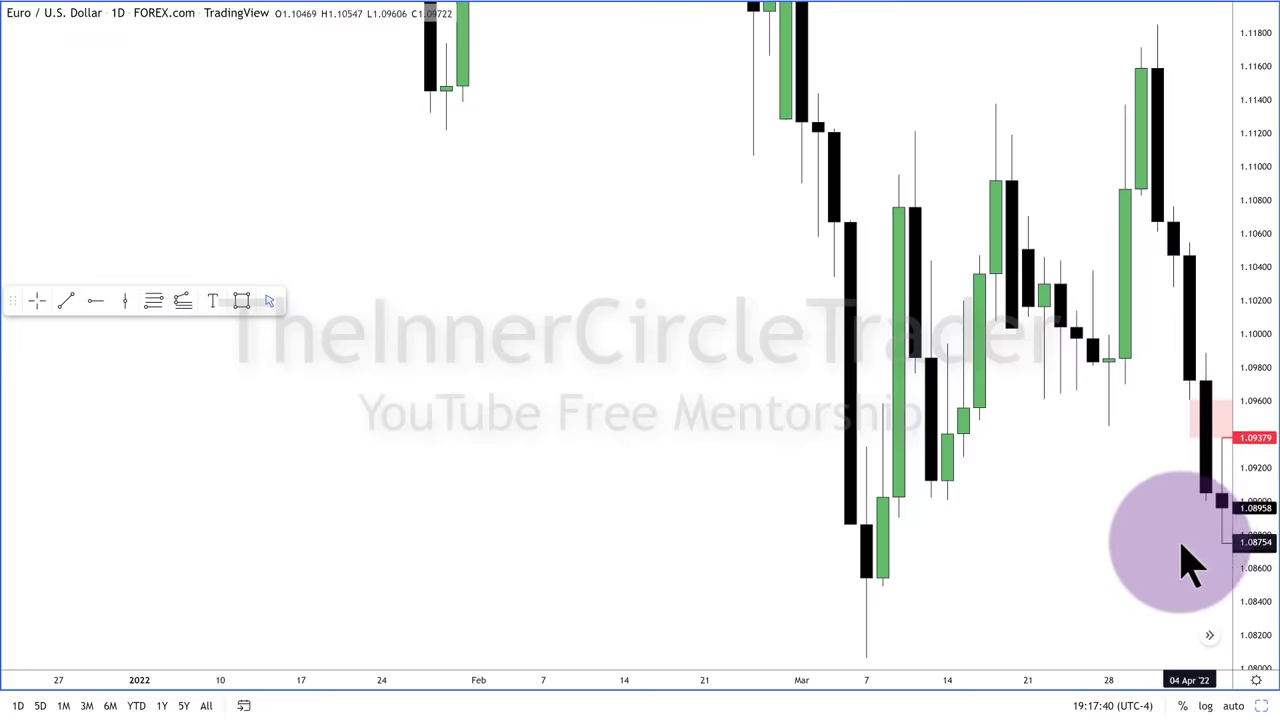
{"action": "scroll", "coordinate": [1183, 560], "scroll_direction": "right", "scroll_amount": 1}
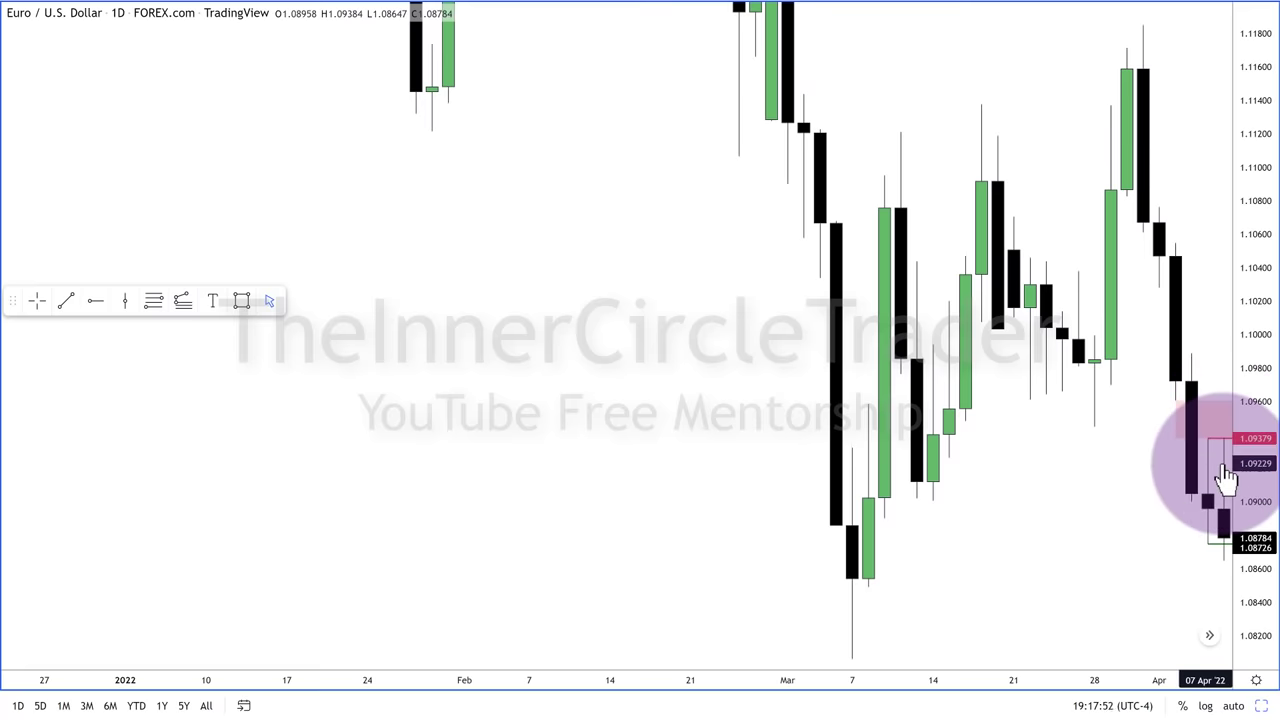
{"action": "left_click_drag", "start_coordinate": [1077, 506], "coordinate": [1003, 506]}
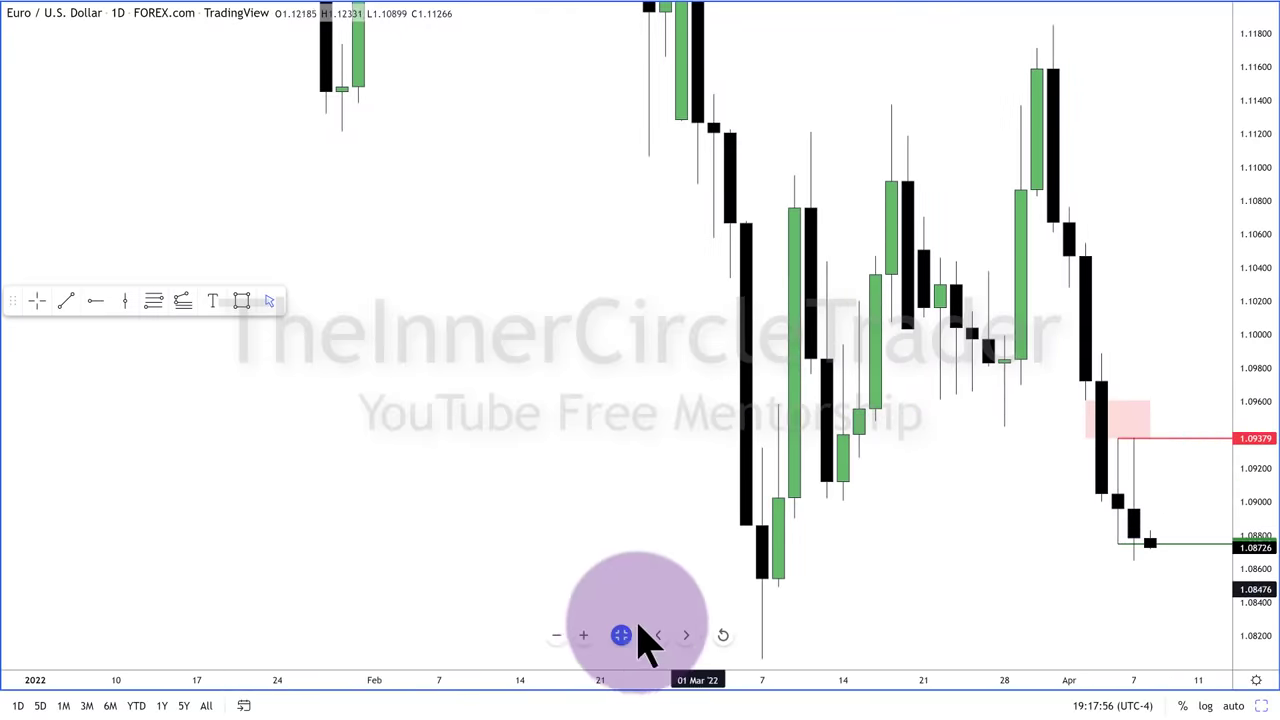
{"action": "key", "text": "alt+Return"}
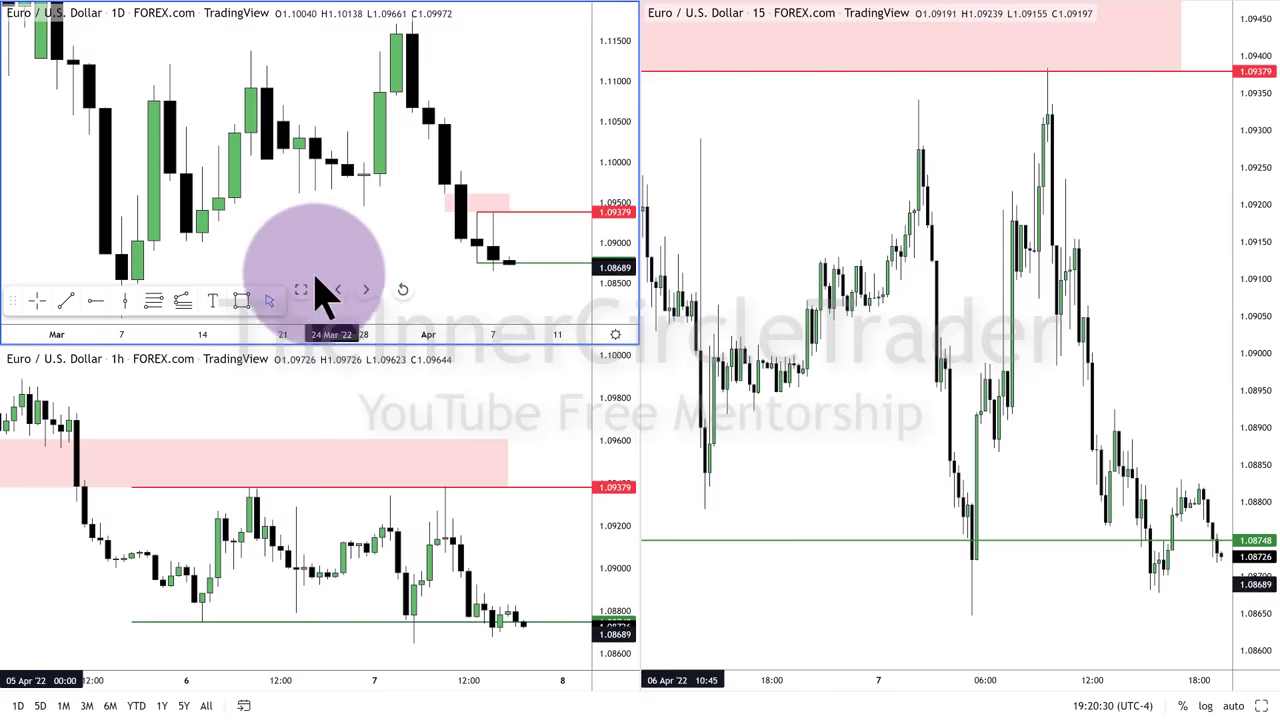
{"action": "left_click", "coordinate": [301, 290]}
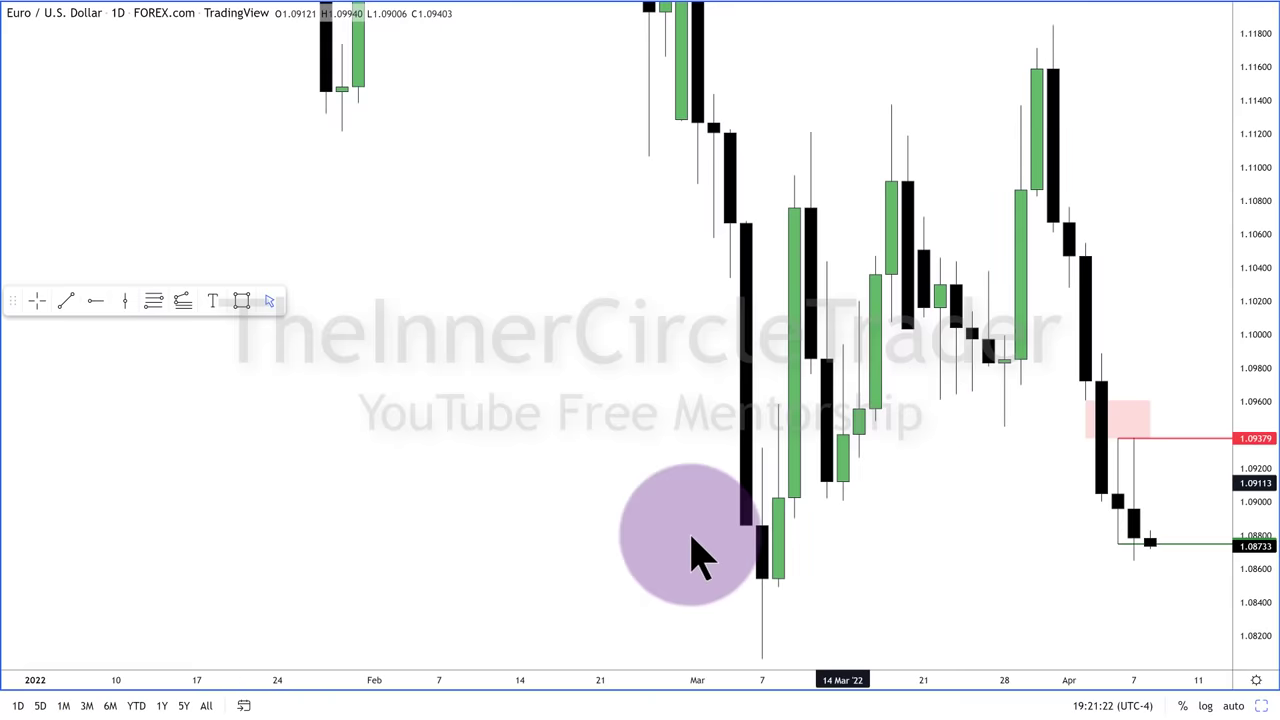
Switch to the maximised hourly chart and shorten the shaded rectangle so it starts at the 4 April low
{"action": "mouse_move", "coordinate": [620, 651]}
{"action": "key", "text": "ctrl+Tab"}
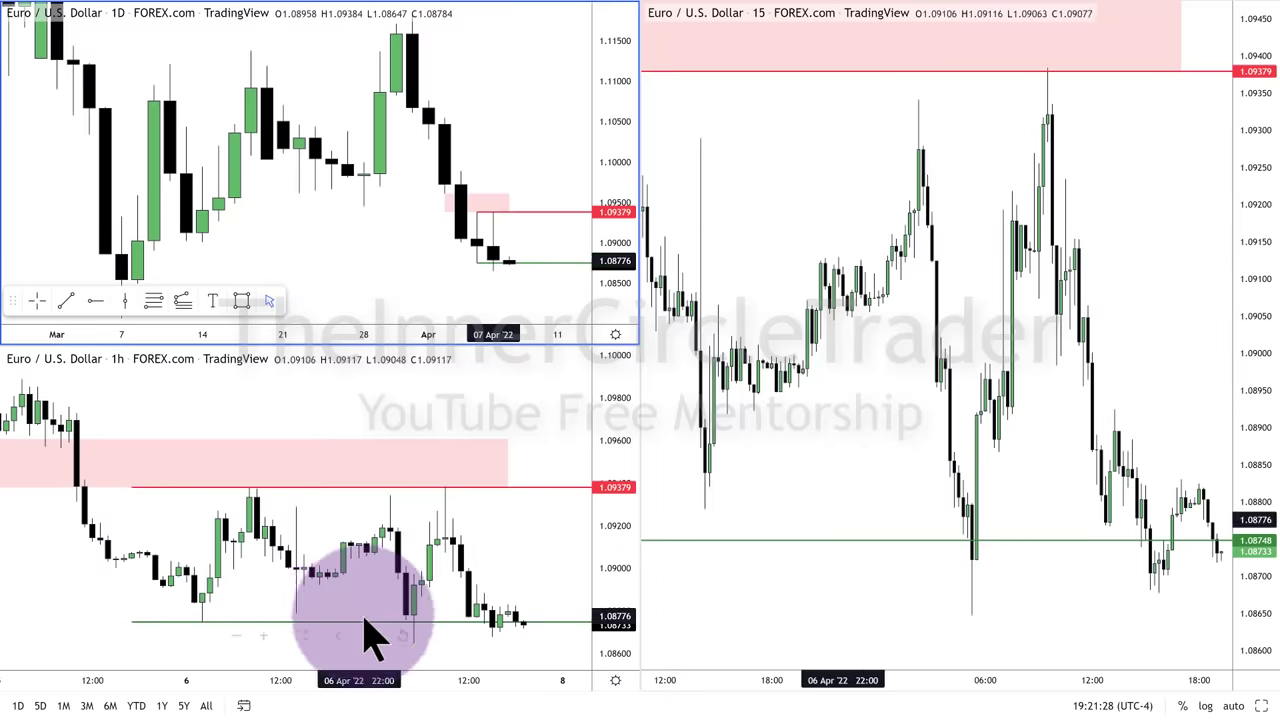
{"action": "key", "text": "alt+Return"}
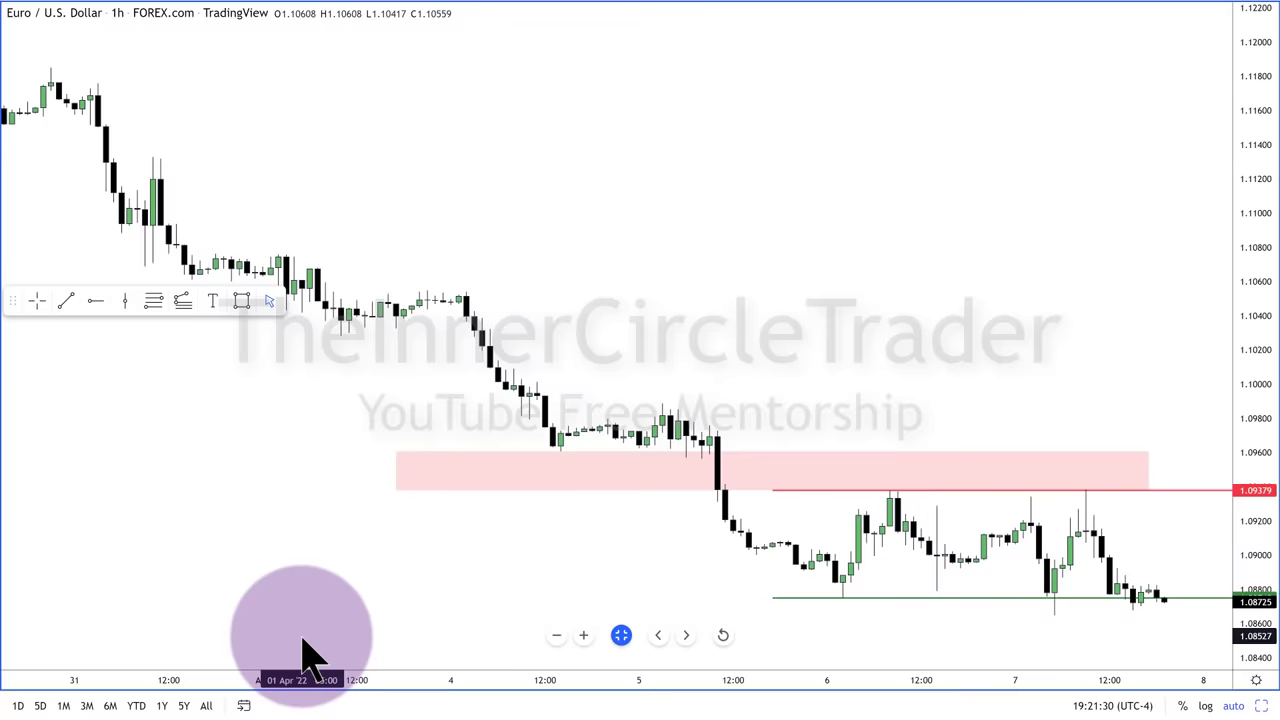
{"action": "left_click", "coordinate": [397, 466]}
{"action": "left_click_drag", "start_coordinate": [397, 466], "coordinate": [564, 460]}
{"action": "left_click", "coordinate": [712, 368]}
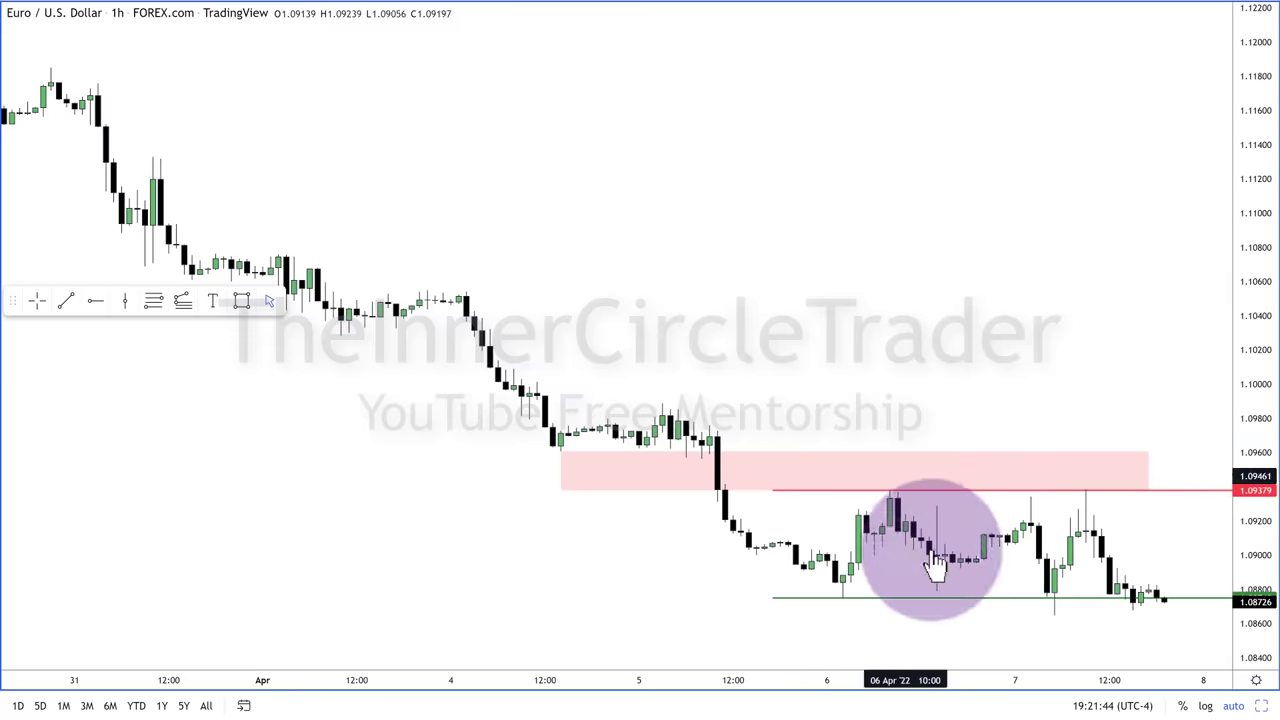
Move the red ray's starting point to the hourly candle high at 08:00 on 6 April
{"action": "left_click", "coordinate": [731, 478]}
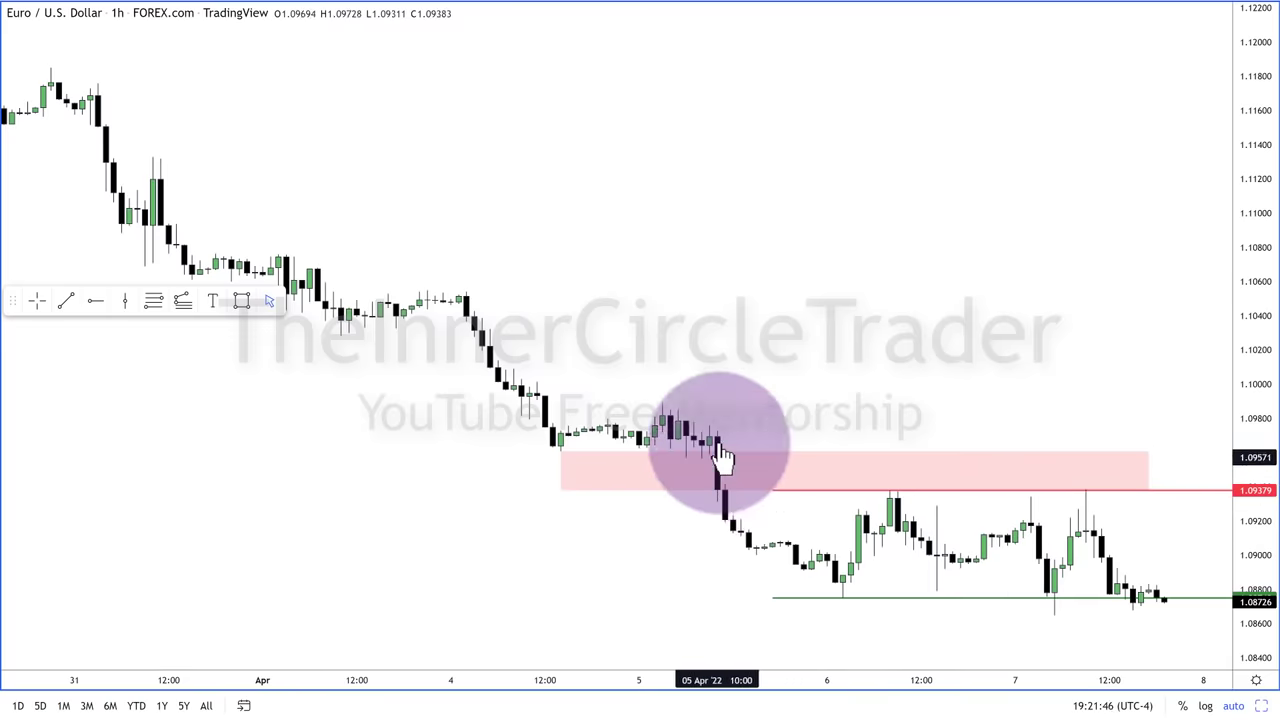
{"action": "left_click", "coordinate": [740, 498]}
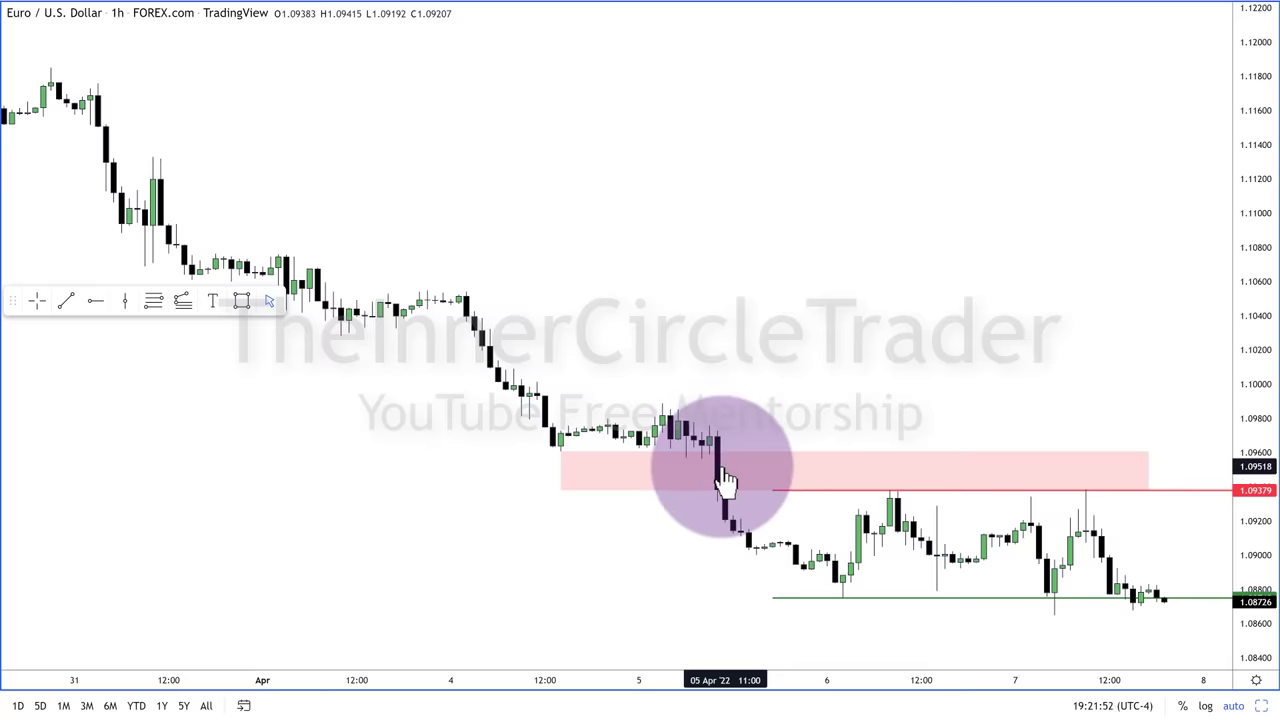
{"action": "left_click", "coordinate": [840, 489]}
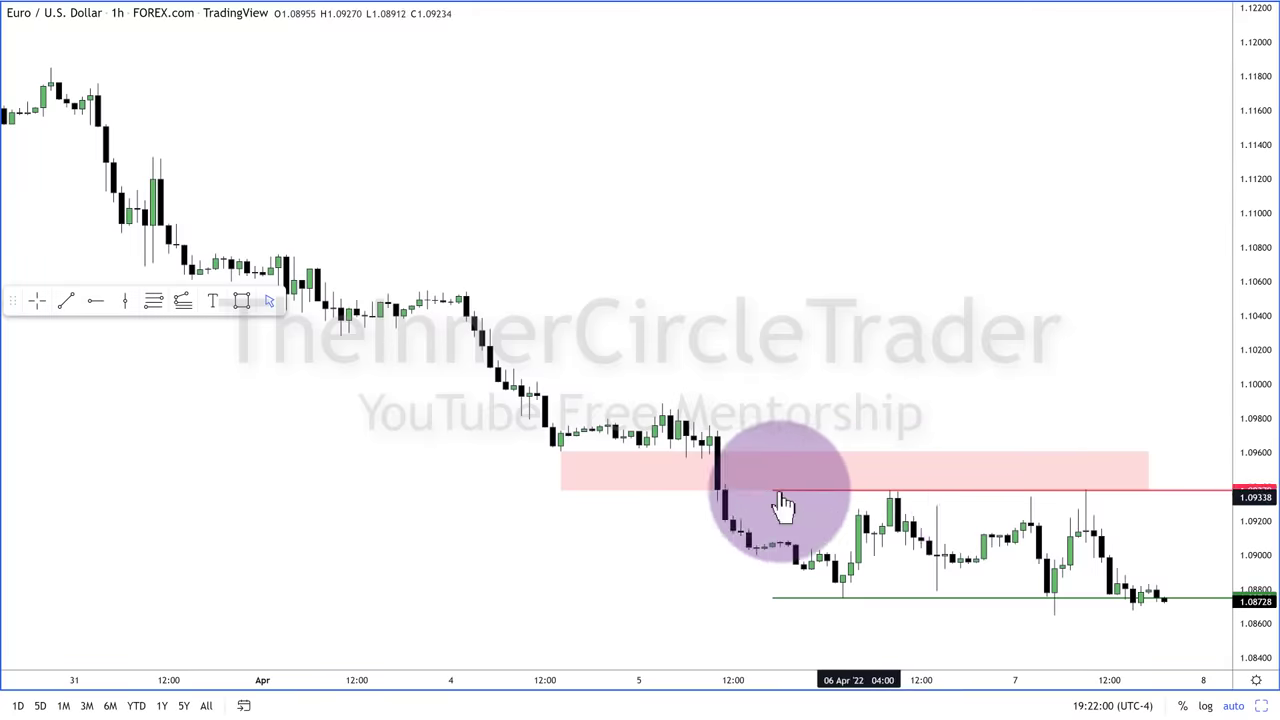
{"action": "left_click_drag", "start_coordinate": [847, 491], "coordinate": [888, 505]}
{"action": "left_click", "coordinate": [929, 400]}
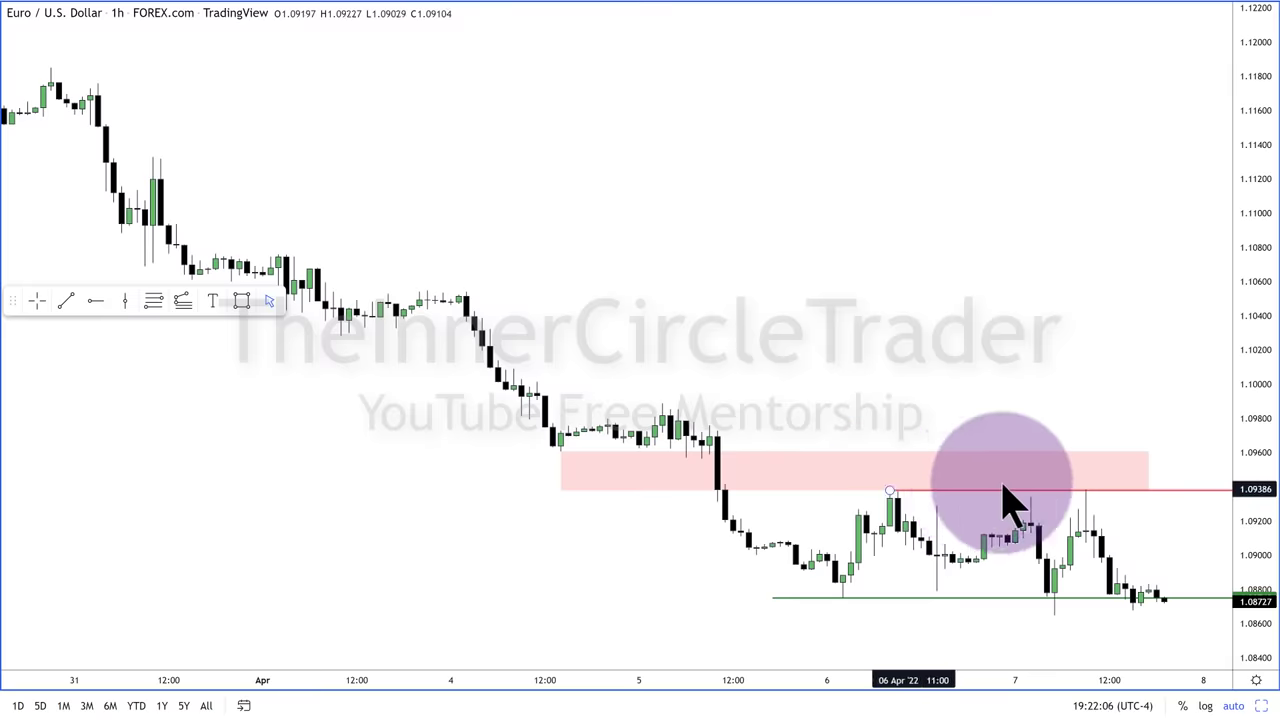
Label the red ray "Buyside Liquidity" and set its text colour to dark blue
{"action": "left_click", "coordinate": [891, 492]}
{"action": "left_click", "coordinate": [258, 55]}
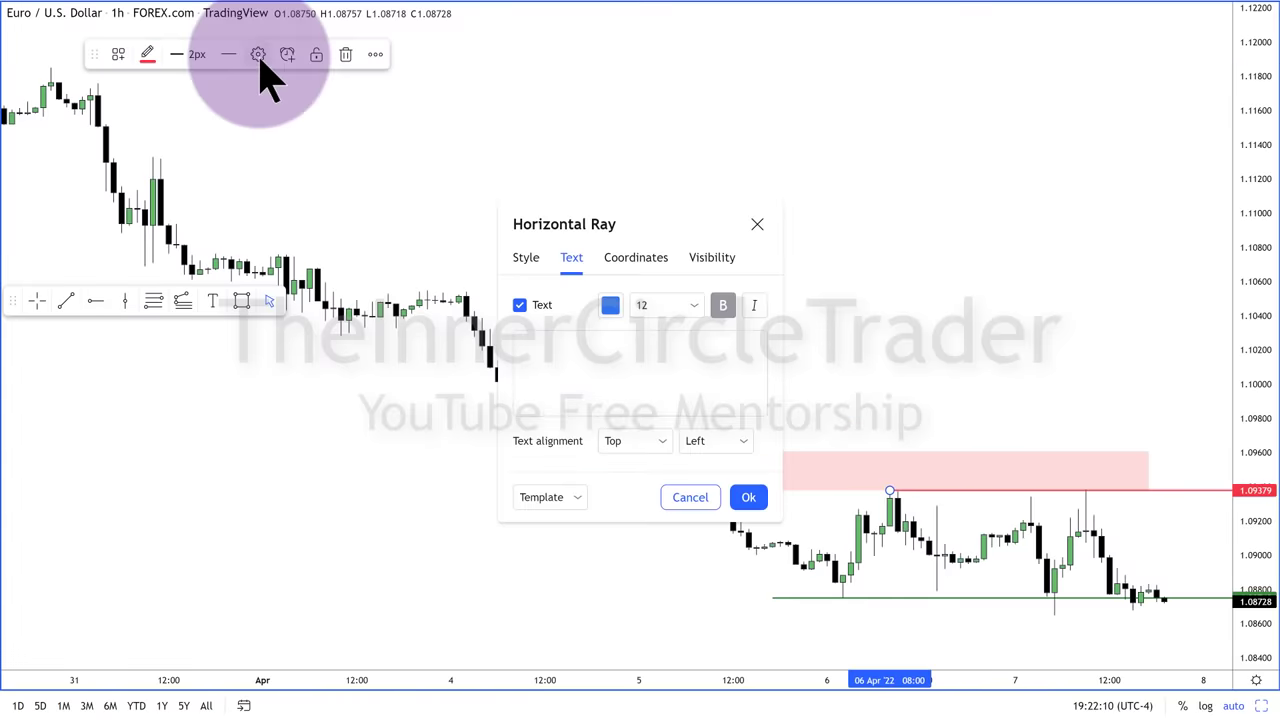
{"action": "left_click", "coordinate": [594, 353]}
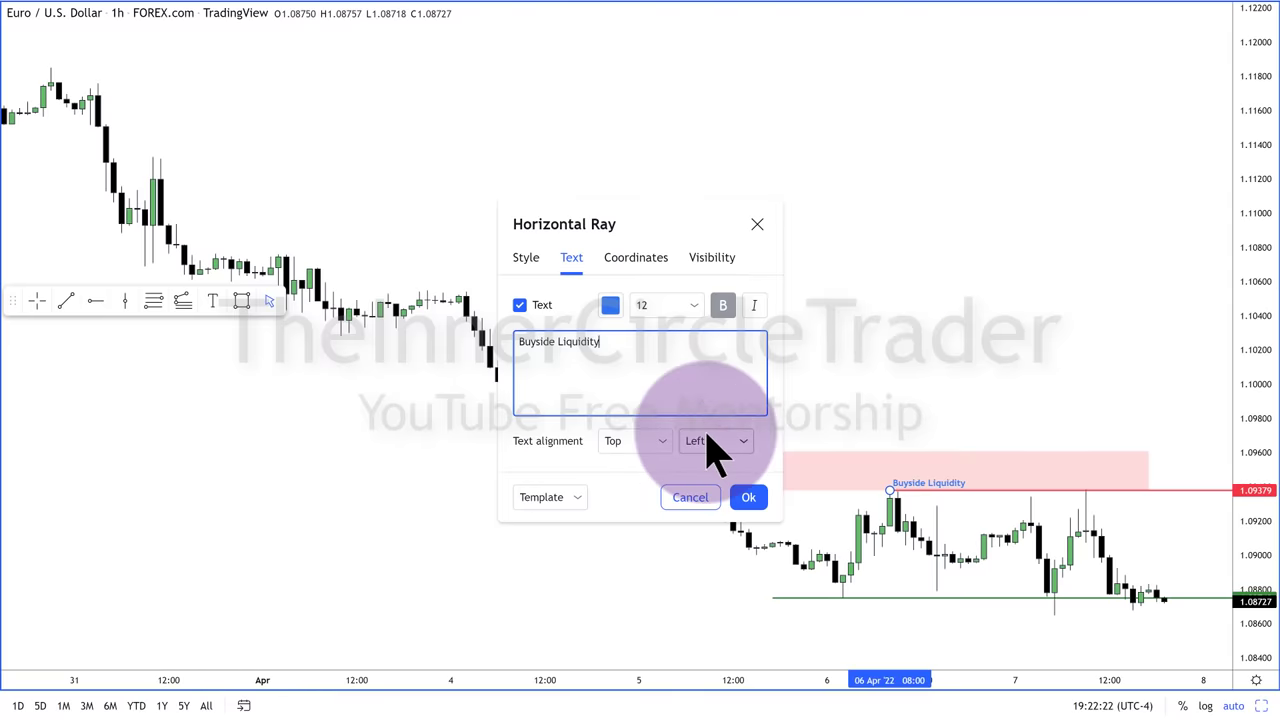
{"action": "left_click", "coordinate": [610, 305]}
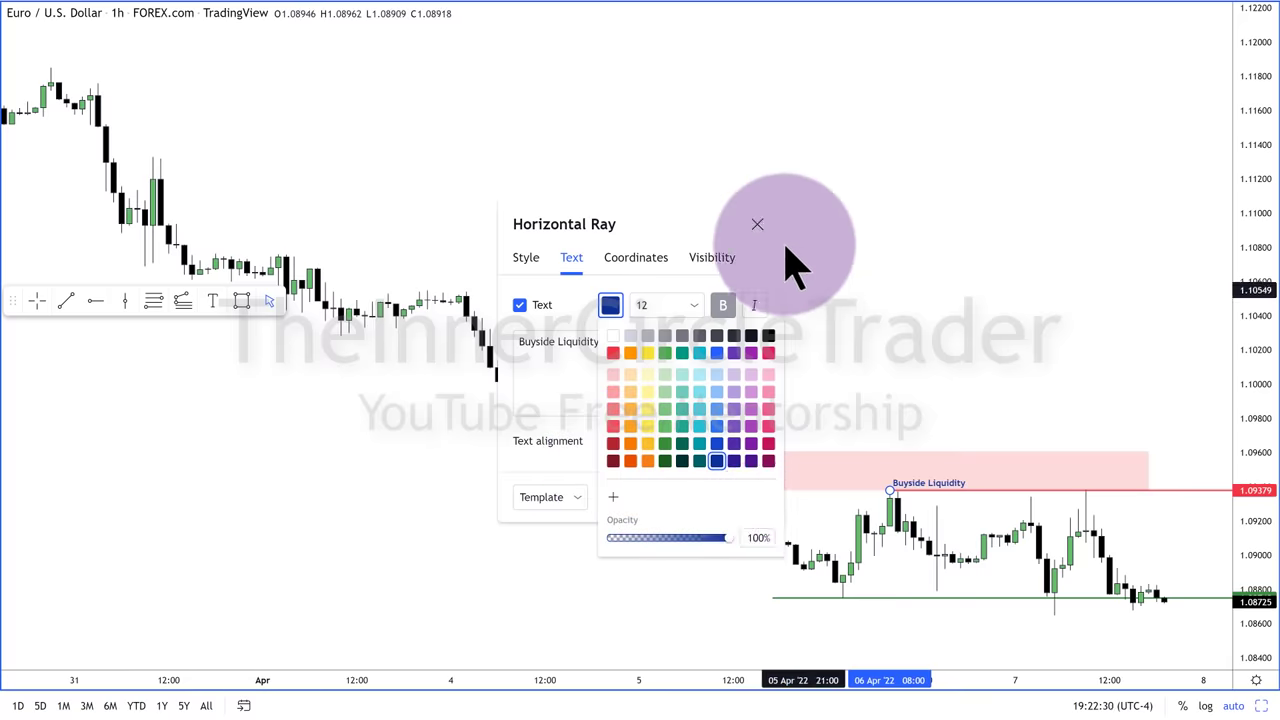
{"action": "left_click", "coordinate": [757, 224]}
{"action": "left_click", "coordinate": [903, 280]}
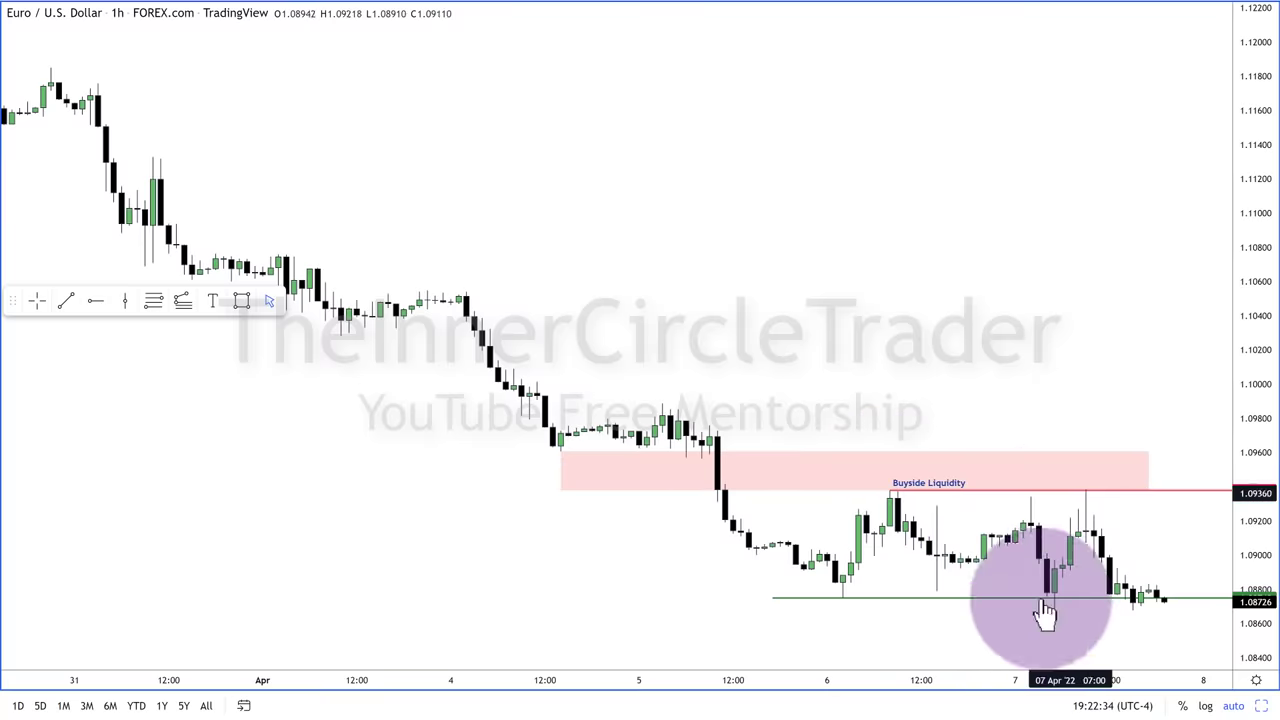
Move the green ray's starting point to the hourly candle low at 02:00 on 6 April
{"action": "left_click_drag", "start_coordinate": [890, 492], "coordinate": [890, 488]}
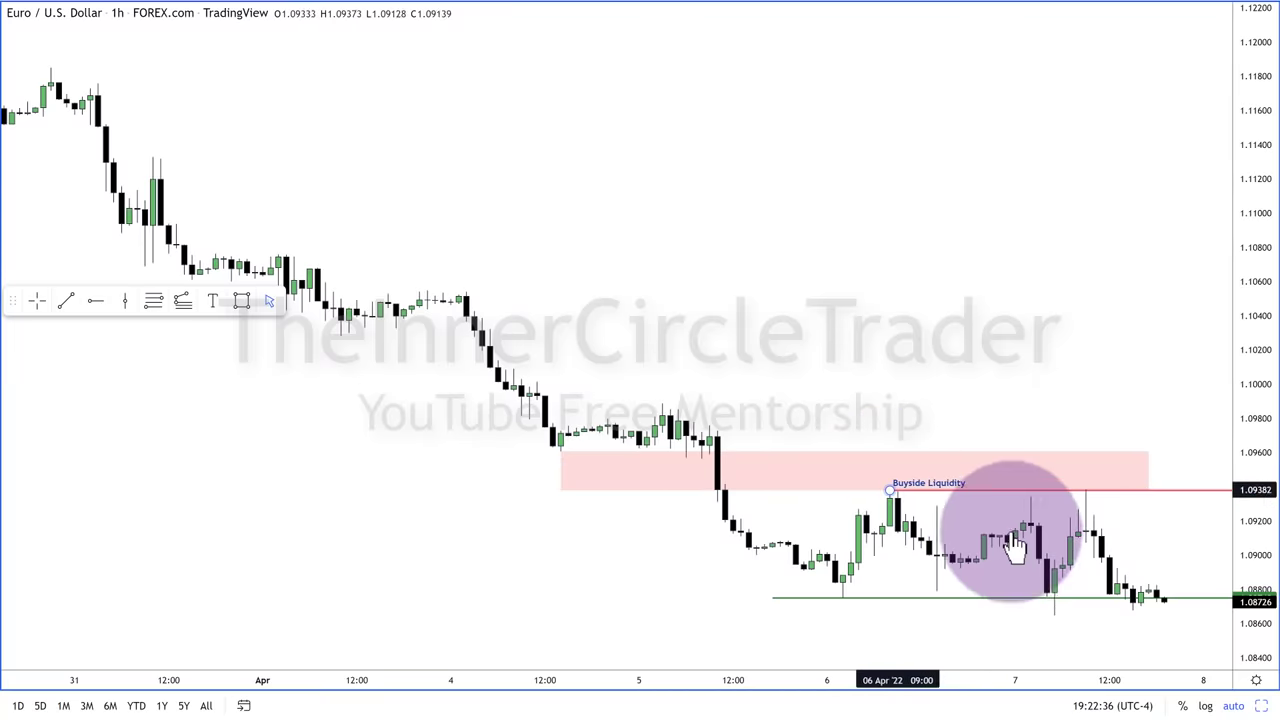
{"action": "left_click", "coordinate": [845, 598]}
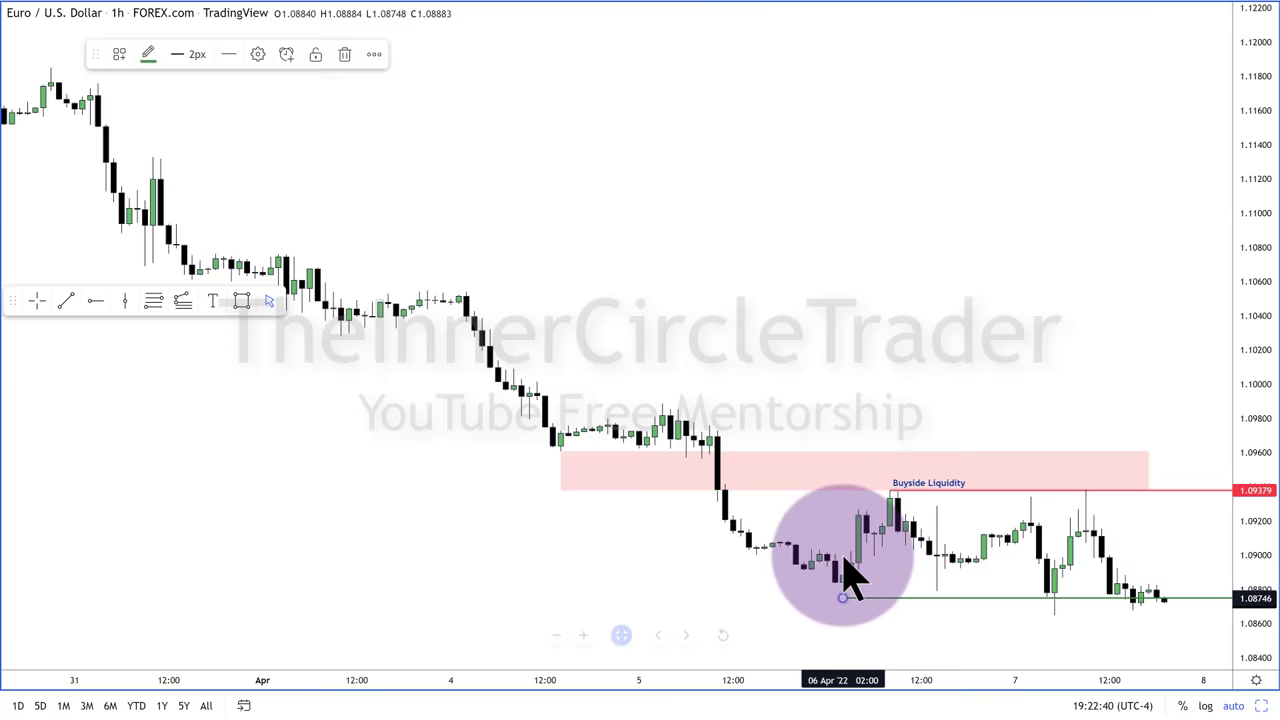
{"action": "left_click", "coordinate": [870, 333]}
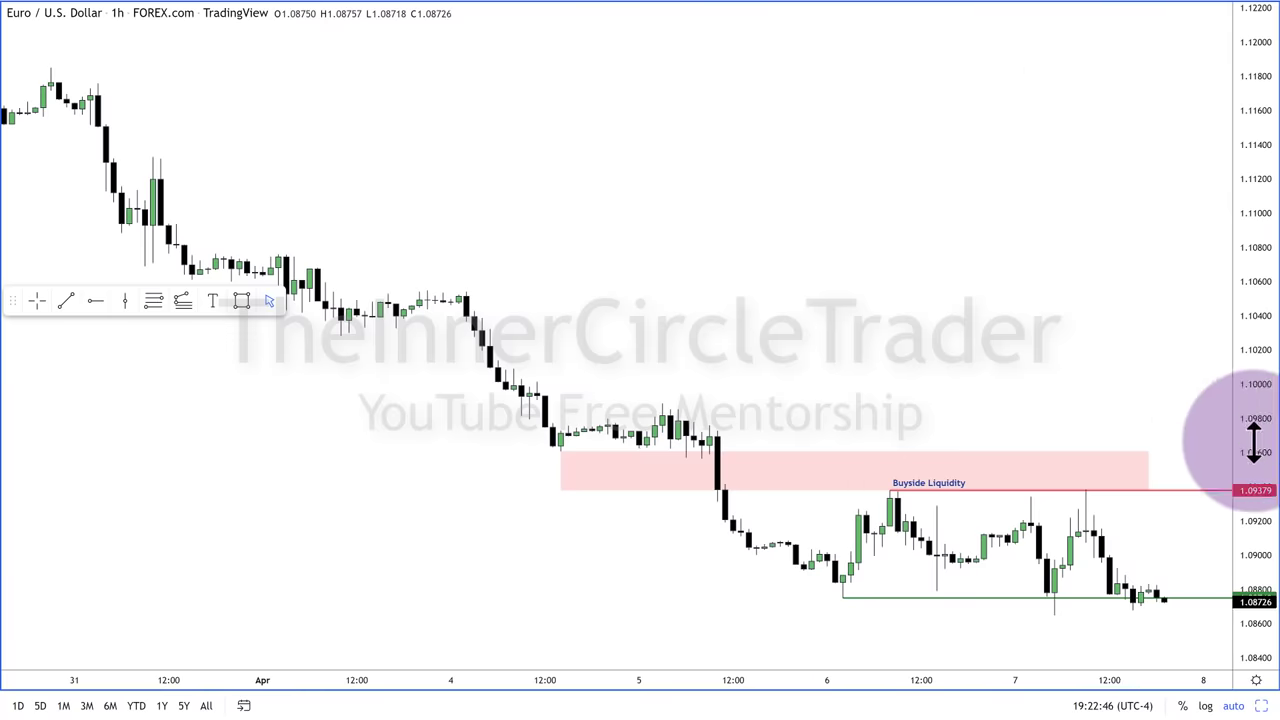
Examine the 5 to 7 April hourly candles between the shaded gap and the green ray at an enlarged scale
{"action": "left_click_drag", "start_coordinate": [1254, 440], "coordinate": [1137, 357]}
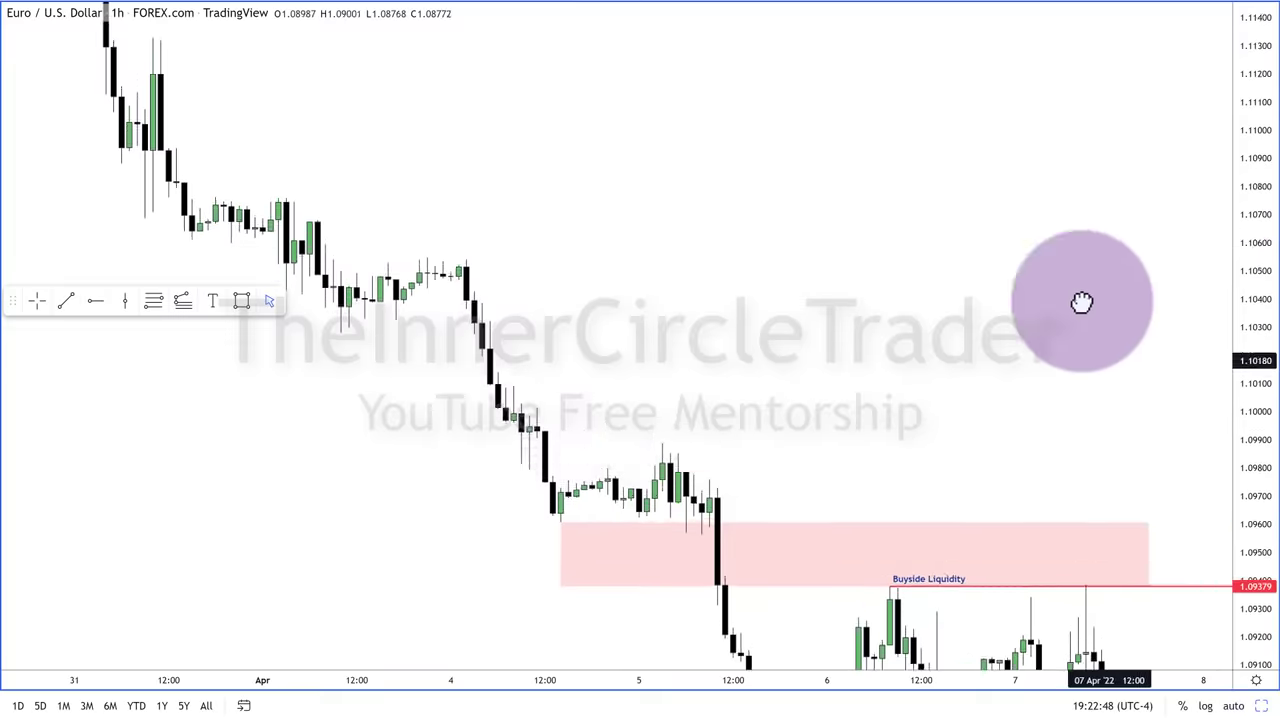
{"action": "left_click_drag", "start_coordinate": [1082, 302], "coordinate": [1125, 153]}
{"action": "left_click_drag", "start_coordinate": [1203, 400], "coordinate": [1218, 216]}
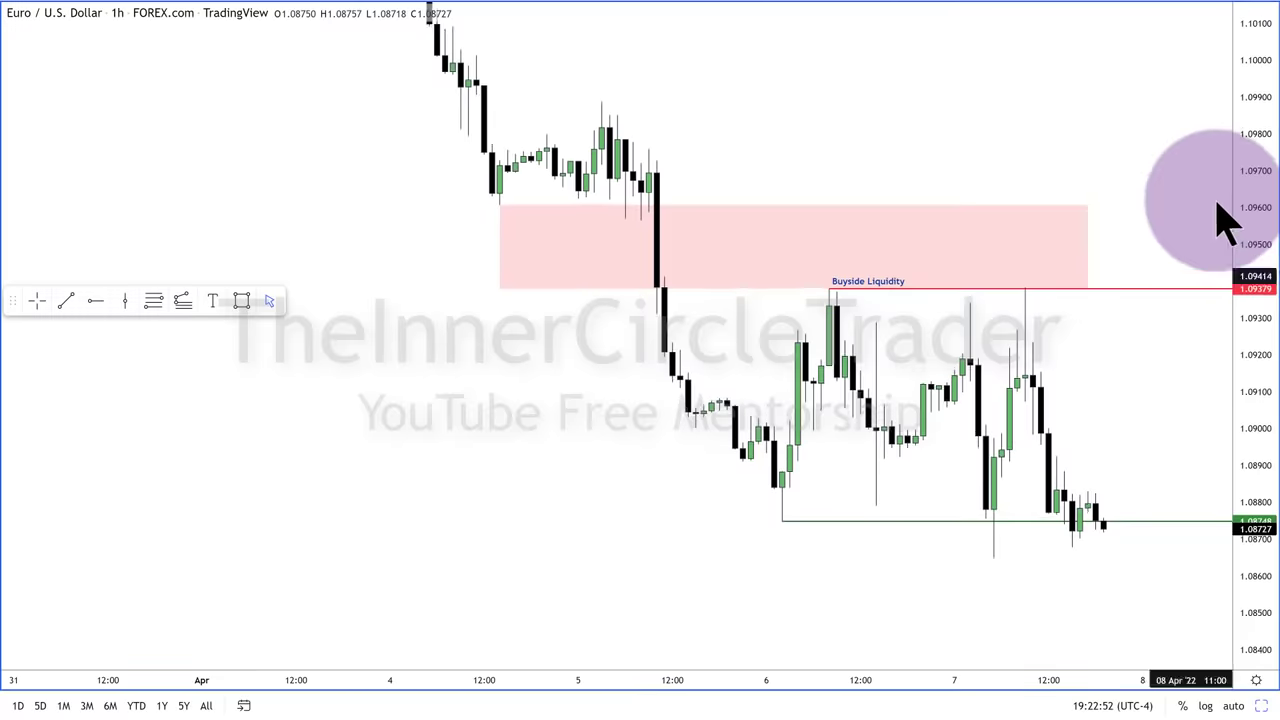
{"action": "left_click_drag", "start_coordinate": [1249, 437], "coordinate": [1249, 337]}
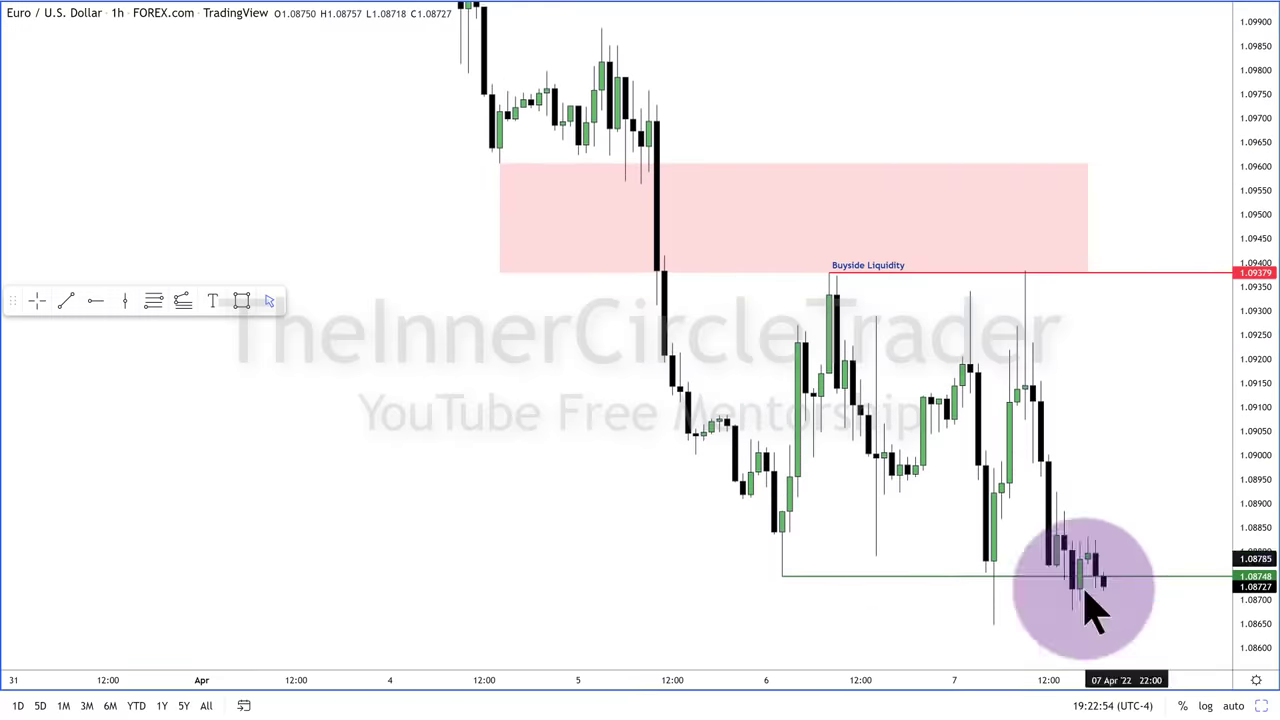
{"action": "left_click_drag", "start_coordinate": [1071, 679], "coordinate": [890, 679]}
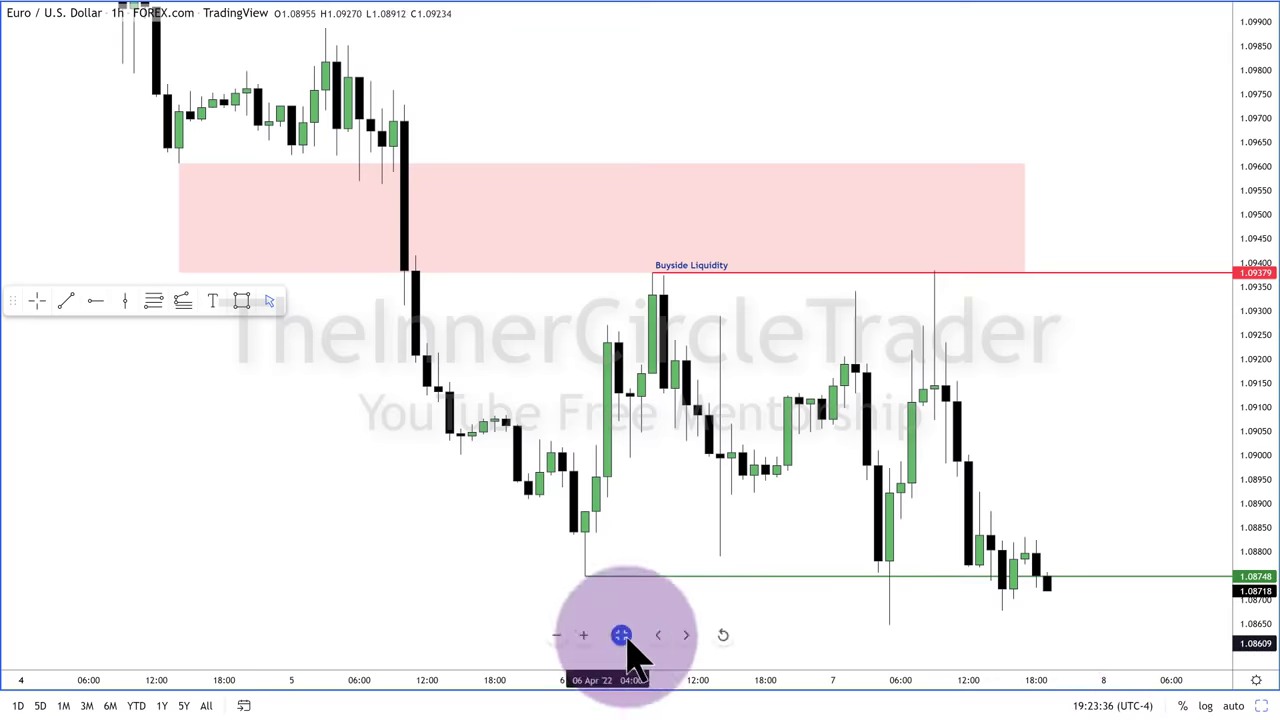
Return to the multi-chart layout and maximise the 15-minute chart
{"action": "key", "text": "alt+Return"}
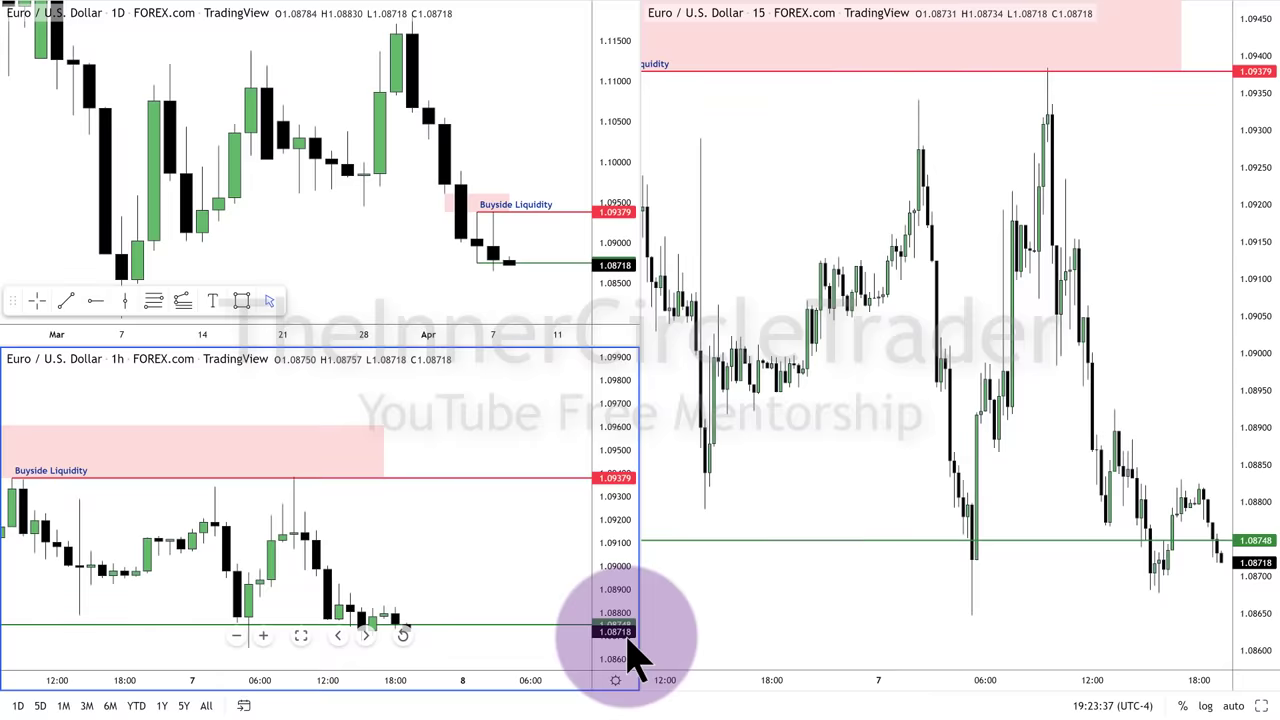
{"action": "left_click", "coordinate": [836, 490]}
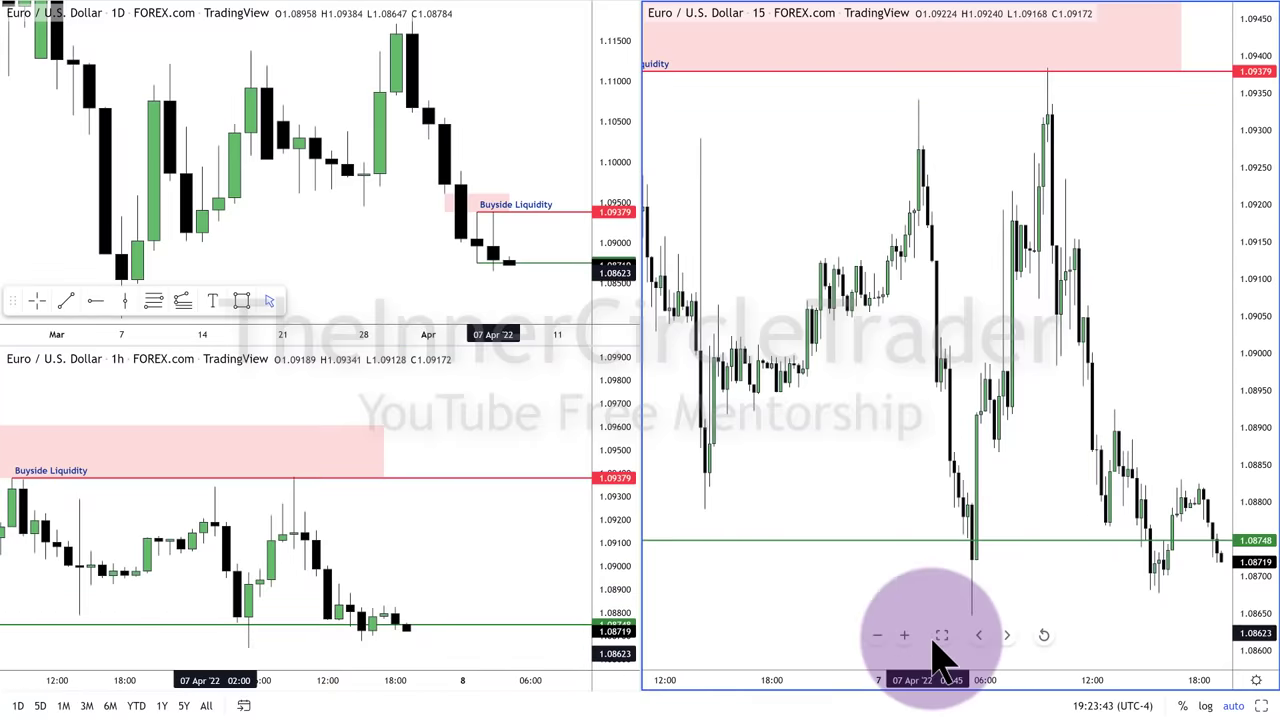
{"action": "left_click", "coordinate": [941, 636]}
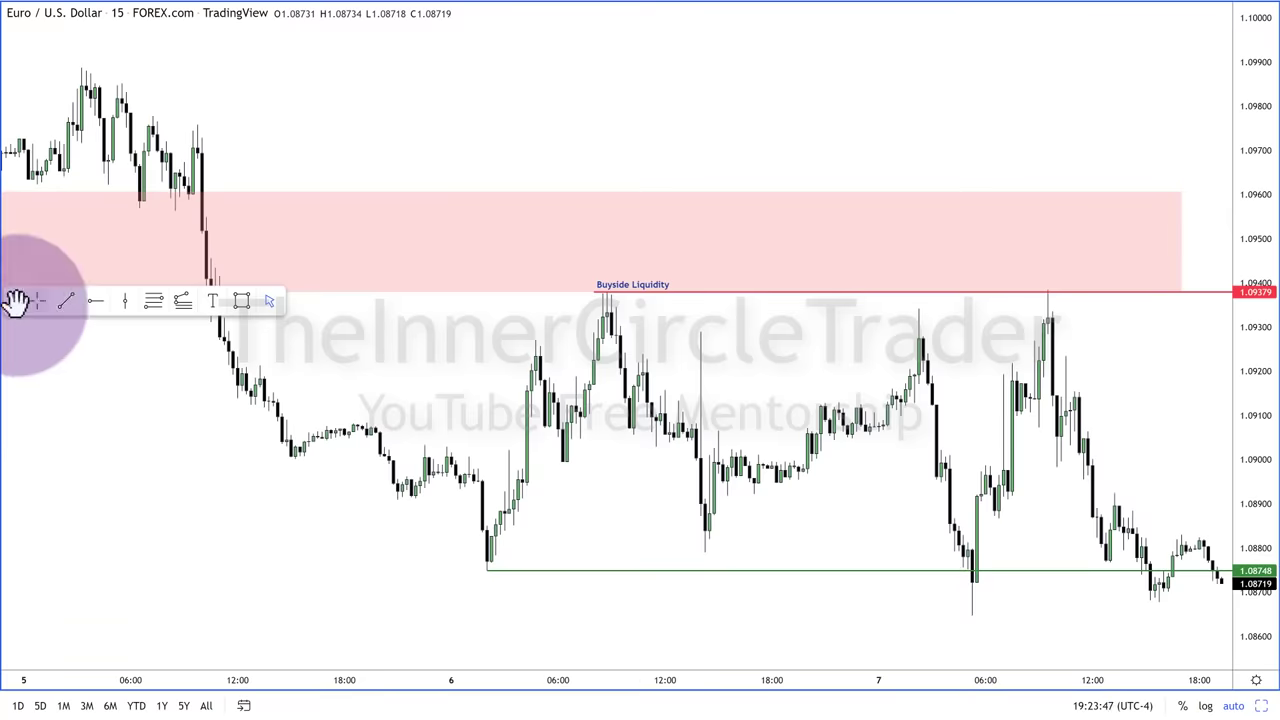
Move the floating drawing toolbar below the price action and place a vertical line at the start of 7 April
{"action": "mouse_move", "coordinate": [10, 300]}
{"action": "left_mouse_down"}
{"action": "mouse_move", "coordinate": [60, 509]}
{"action": "mouse_move", "coordinate": [55, 606]}
{"action": "mouse_move", "coordinate": [31, 646]}
{"action": "left_mouse_up"}
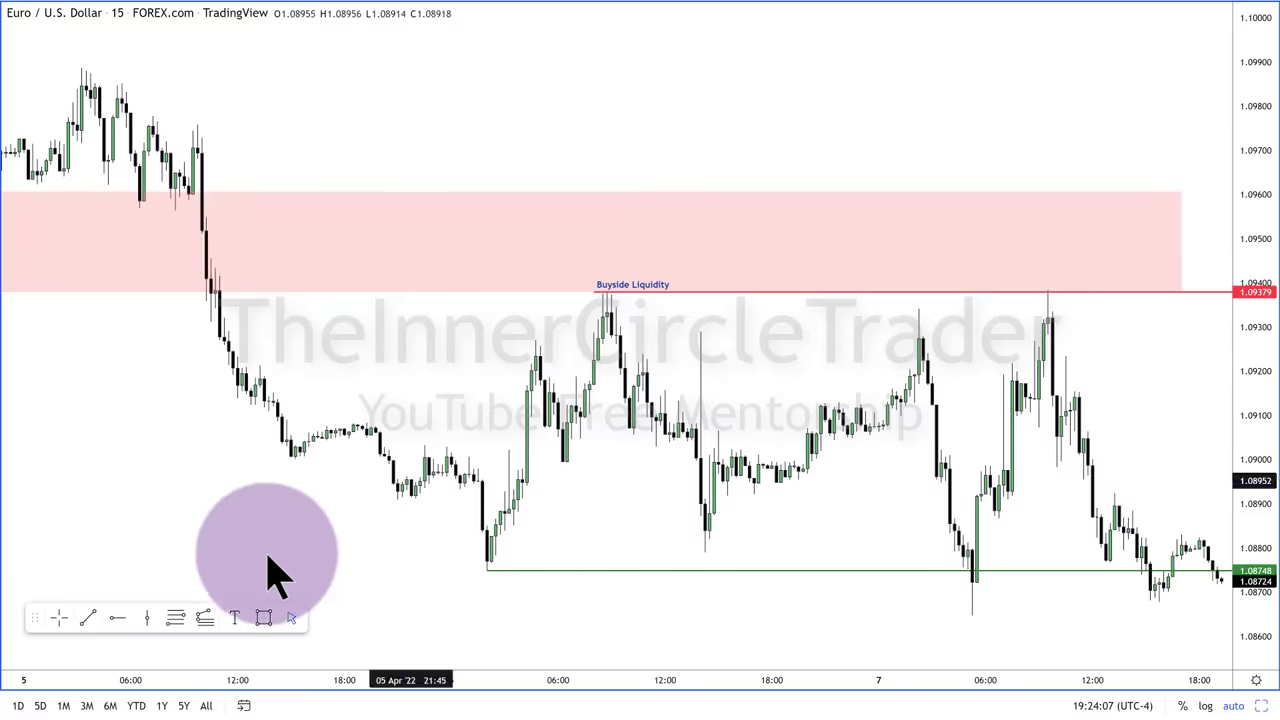
{"action": "left_click", "coordinate": [147, 618]}
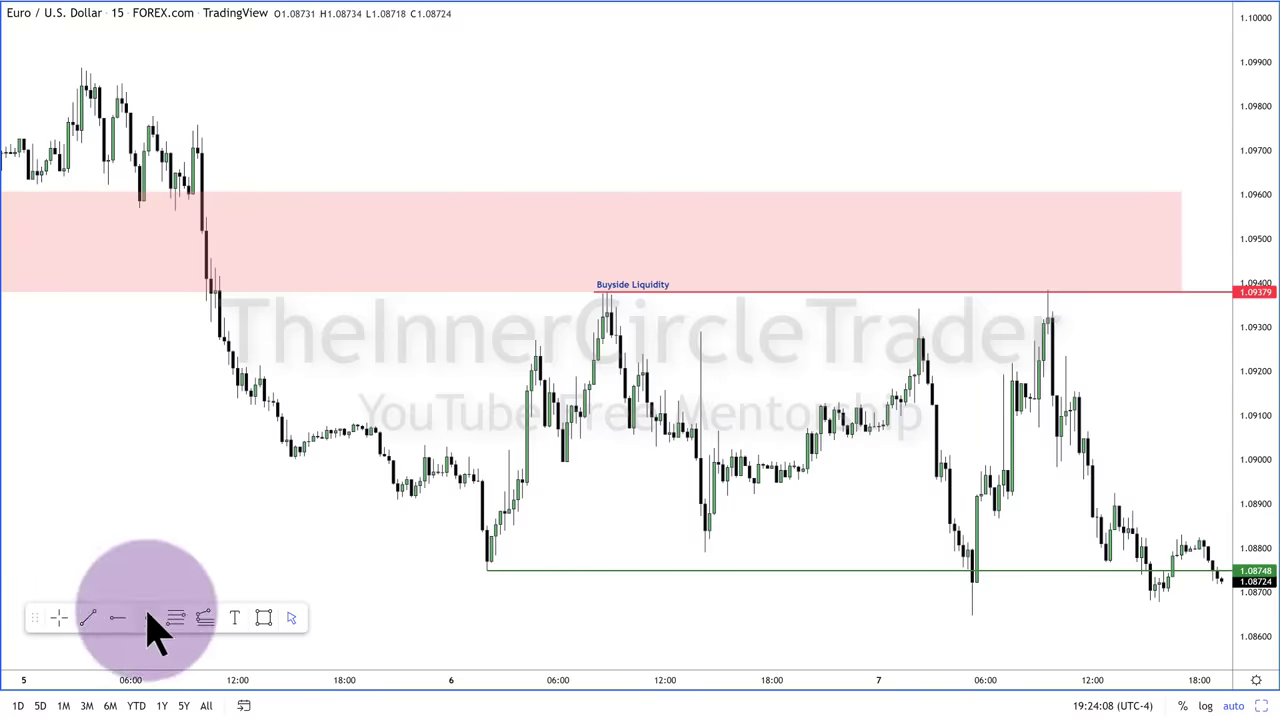
{"action": "left_click", "coordinate": [879, 630]}
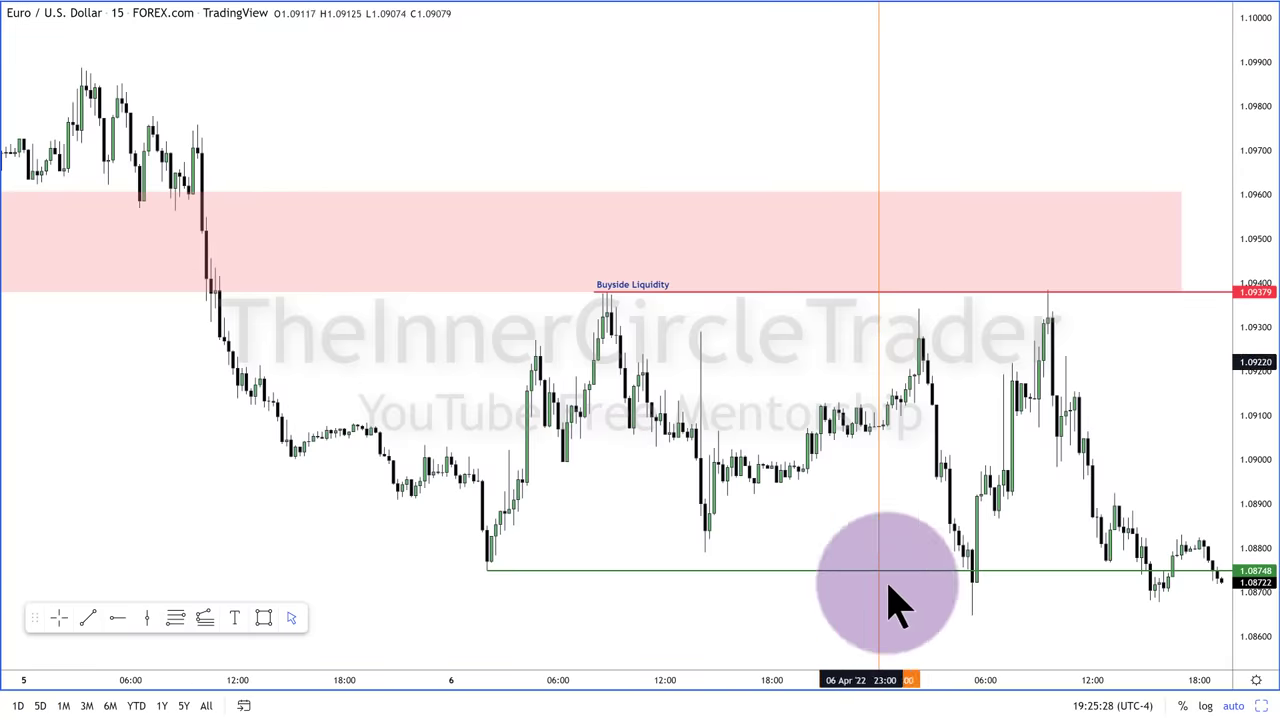
Check which time zone the 15-minute chart is set to
{"action": "left_click", "coordinate": [924, 608]}
{"action": "left_click", "coordinate": [882, 638]}
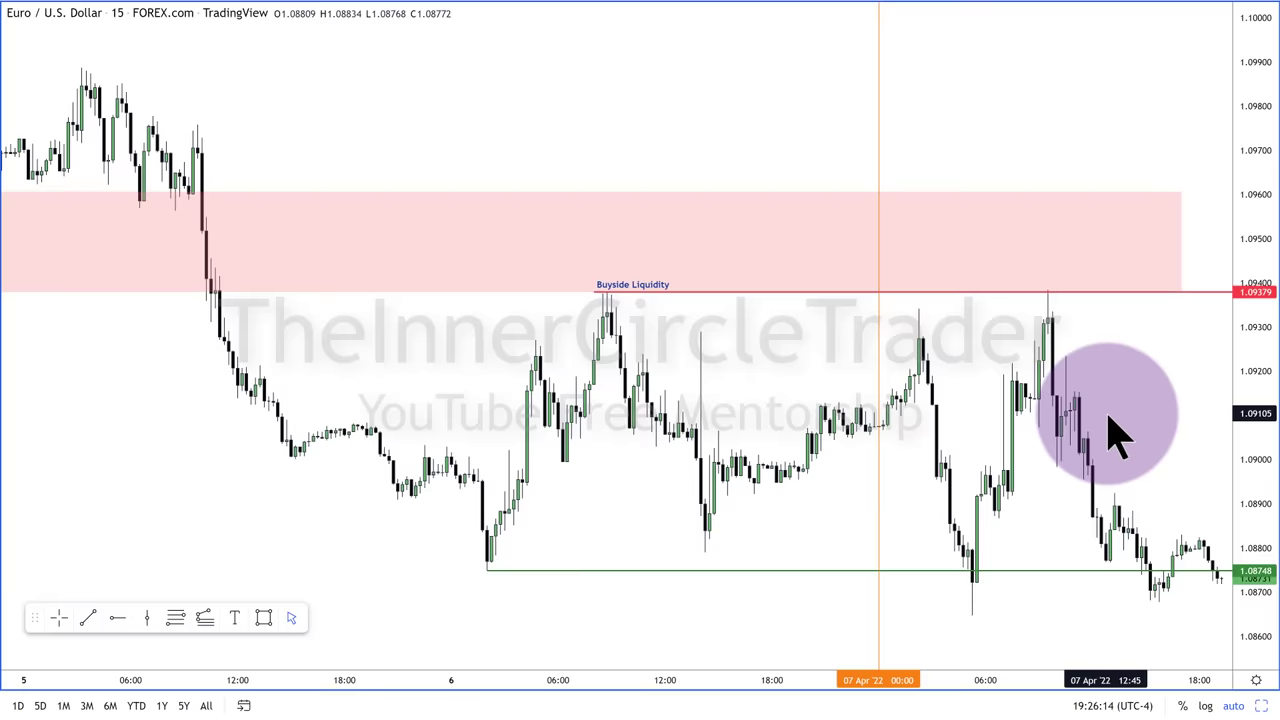
{"action": "left_click", "coordinate": [1140, 706]}
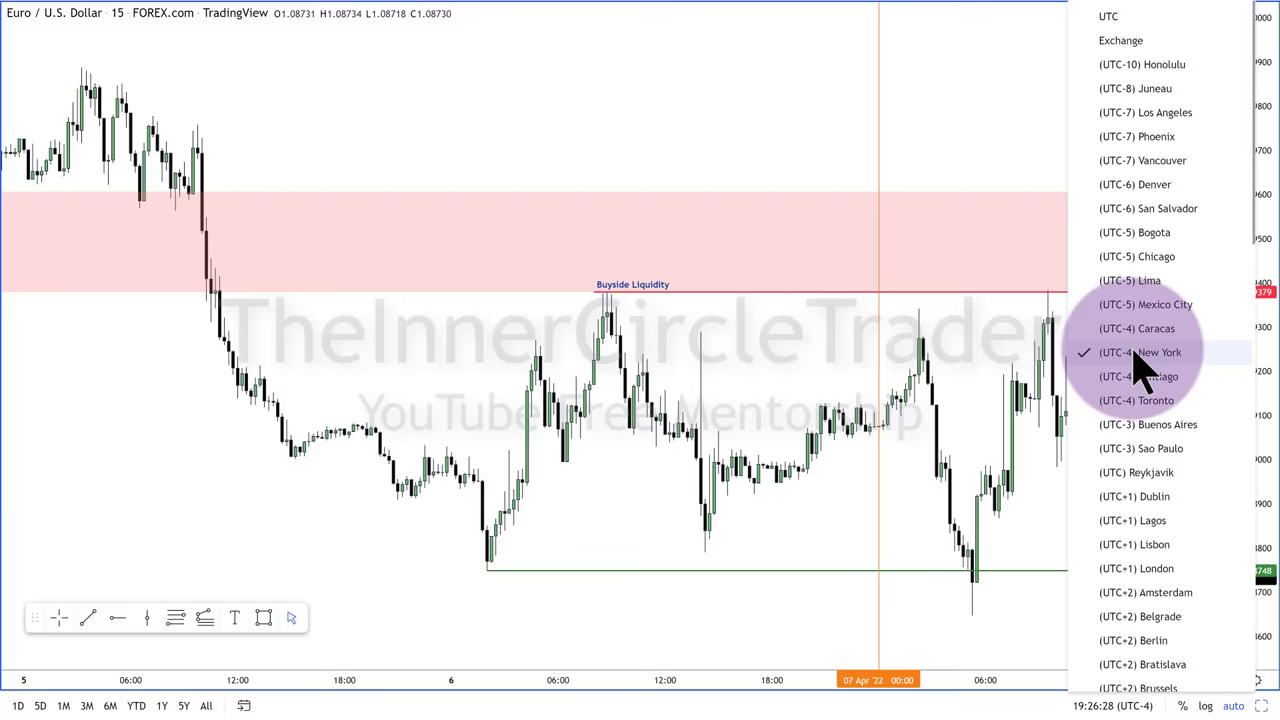
{"action": "left_click", "coordinate": [995, 172]}
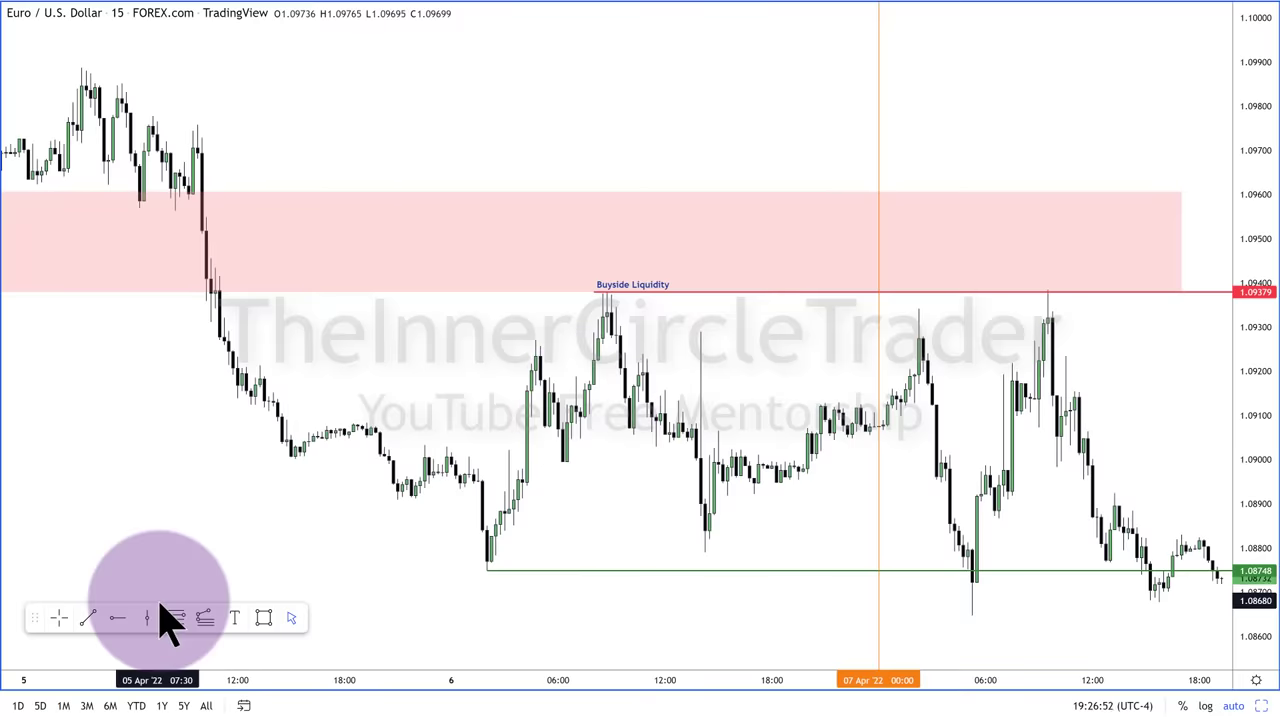
Draw a horizontal trend line at 1.09076 from 00:00 to about 13:15 on 7 April and colour it grey
{"action": "left_click", "coordinate": [88, 619]}
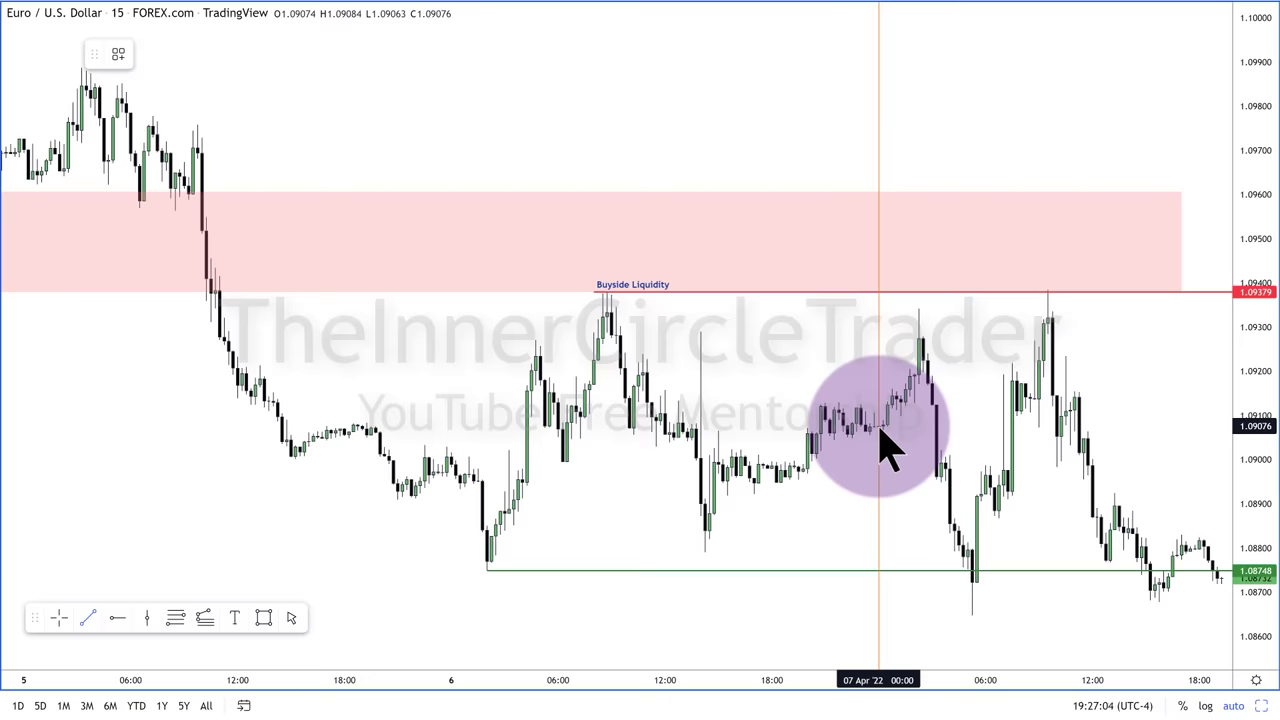
{"action": "left_click_drag", "start_coordinate": [878, 428], "coordinate": [958, 430]}
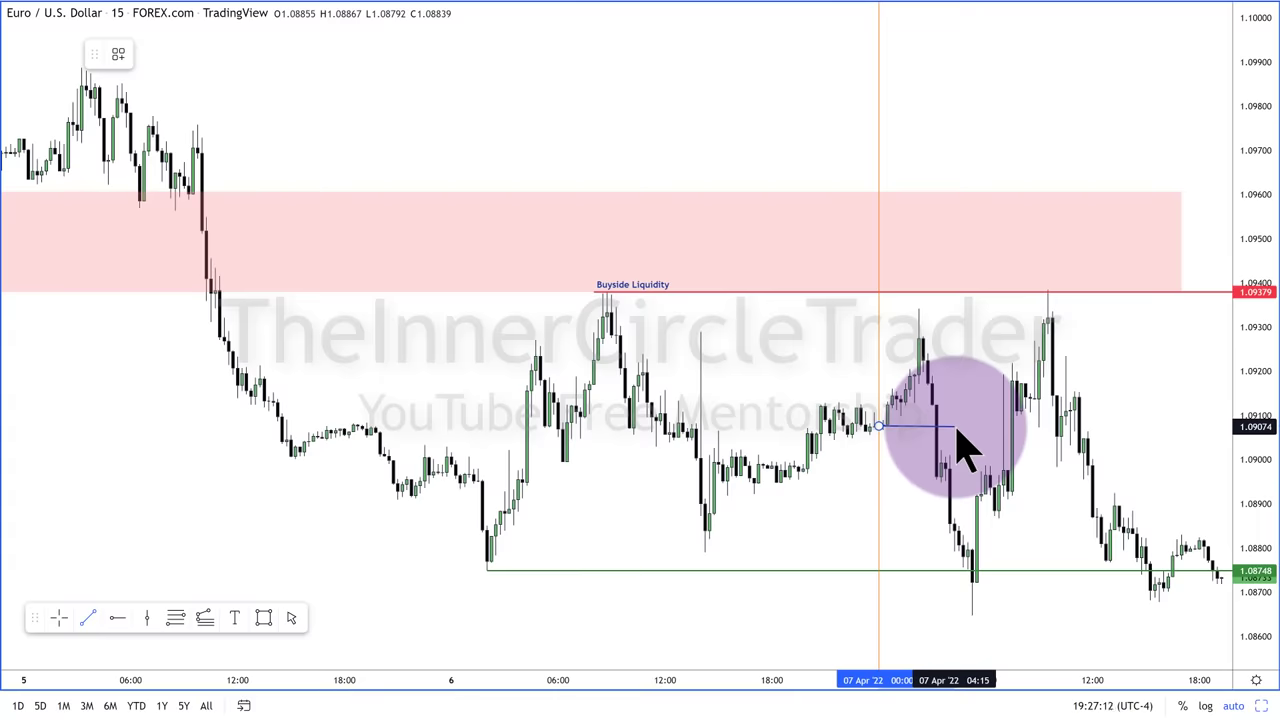
{"action": "left_click_drag", "start_coordinate": [958, 431], "coordinate": [1116, 441]}
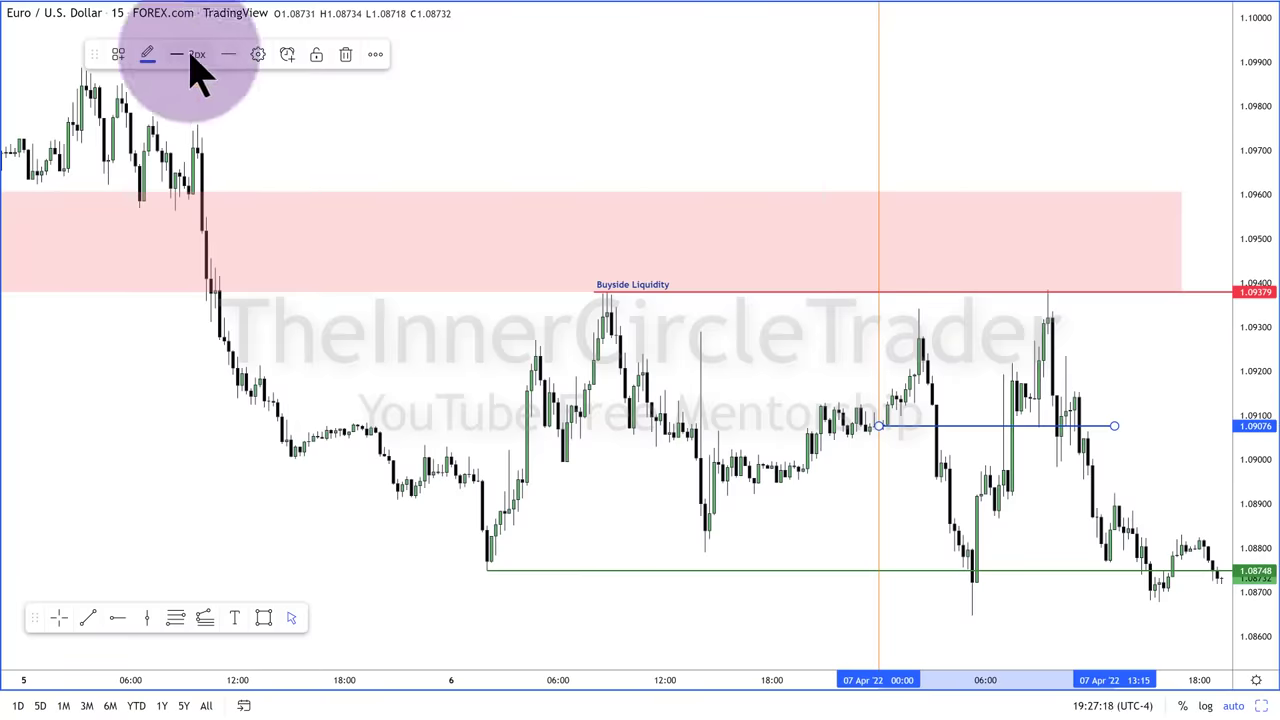
{"action": "left_click", "coordinate": [148, 56]}
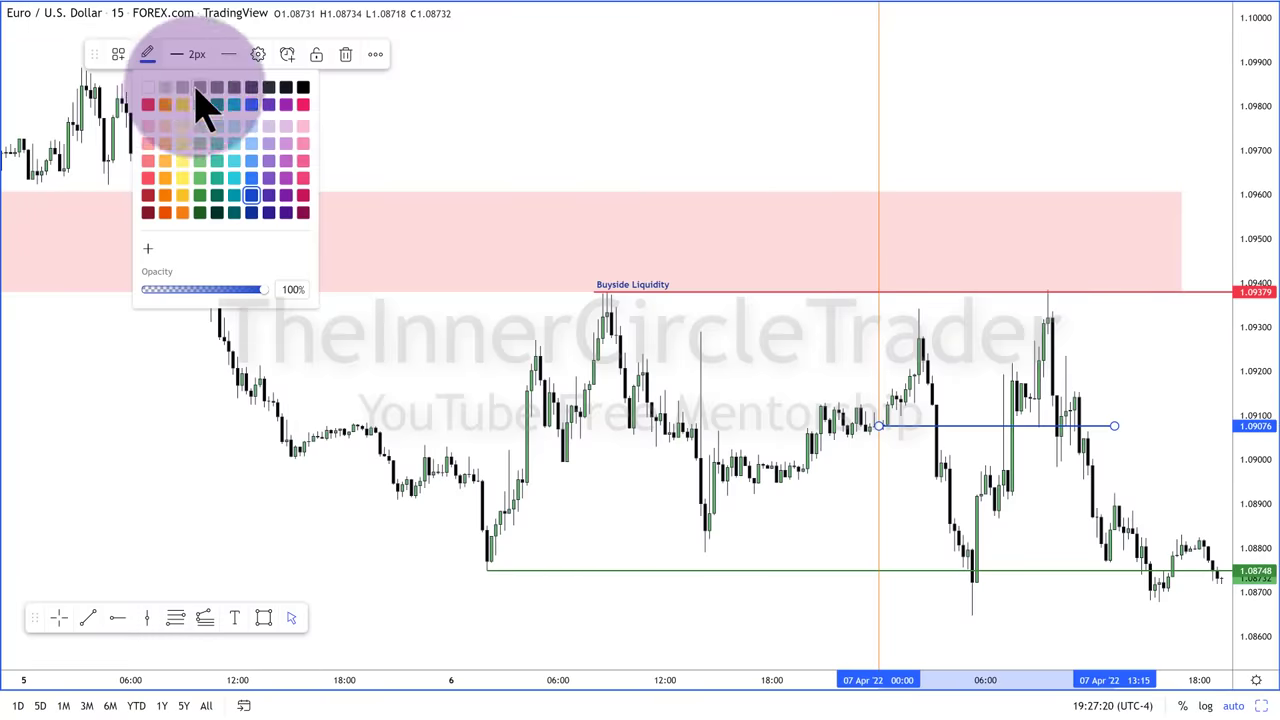
{"action": "left_click", "coordinate": [198, 88]}
{"action": "left_click", "coordinate": [651, 134]}
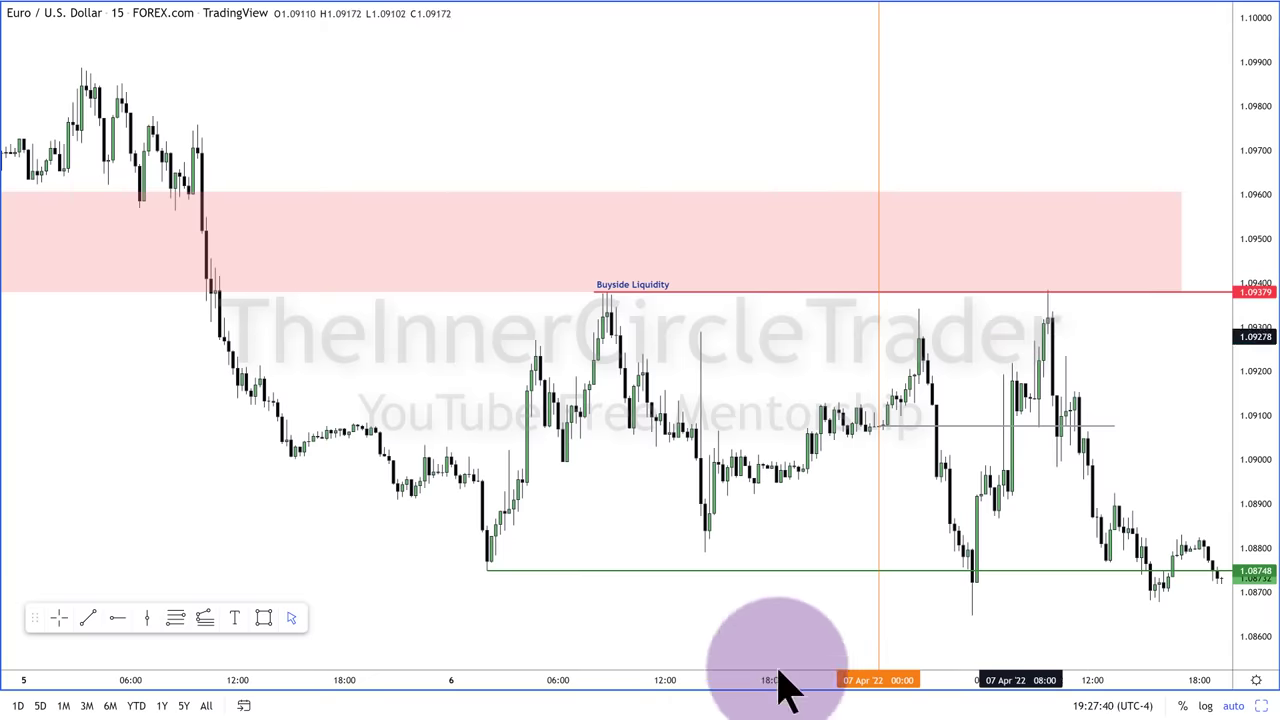
Draw a rectangle over the price gap from 1.09284 to 1.09145, spanning 09:30 to 11:30 on 7 April, and fill it orange
{"action": "left_click_drag", "start_coordinate": [763, 674], "coordinate": [565, 688]}
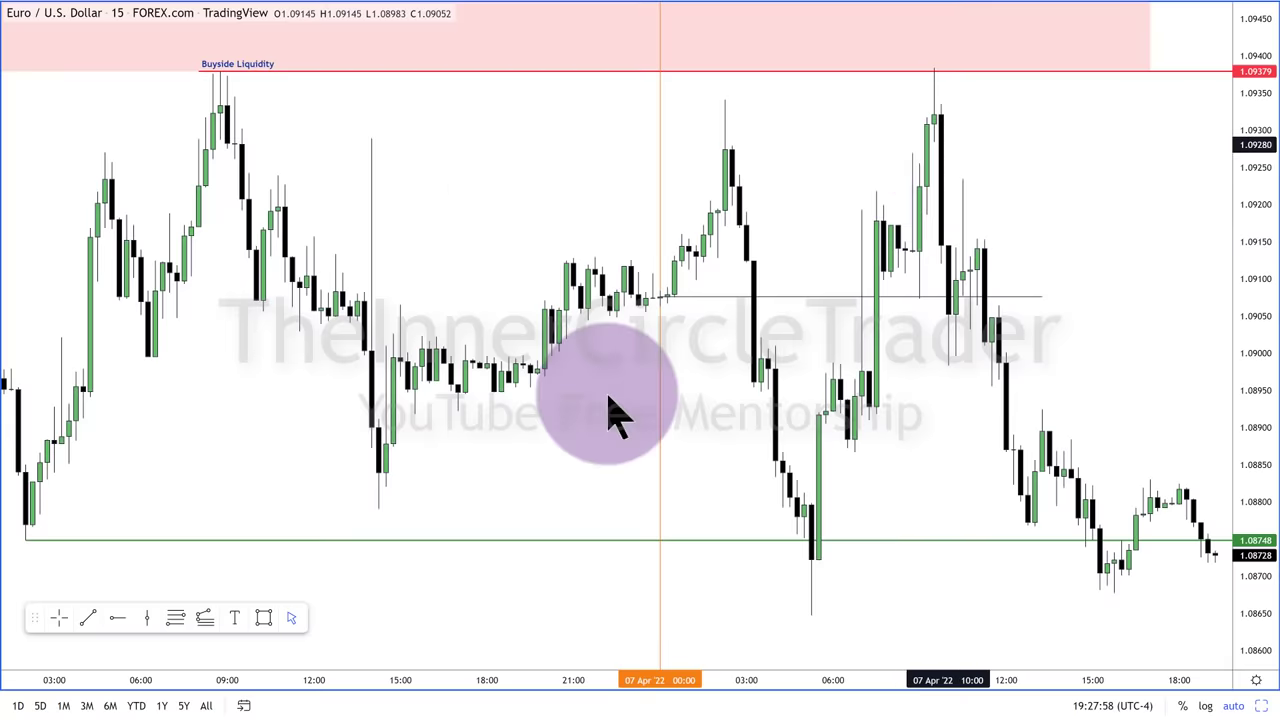
{"action": "left_click", "coordinate": [263, 618]}
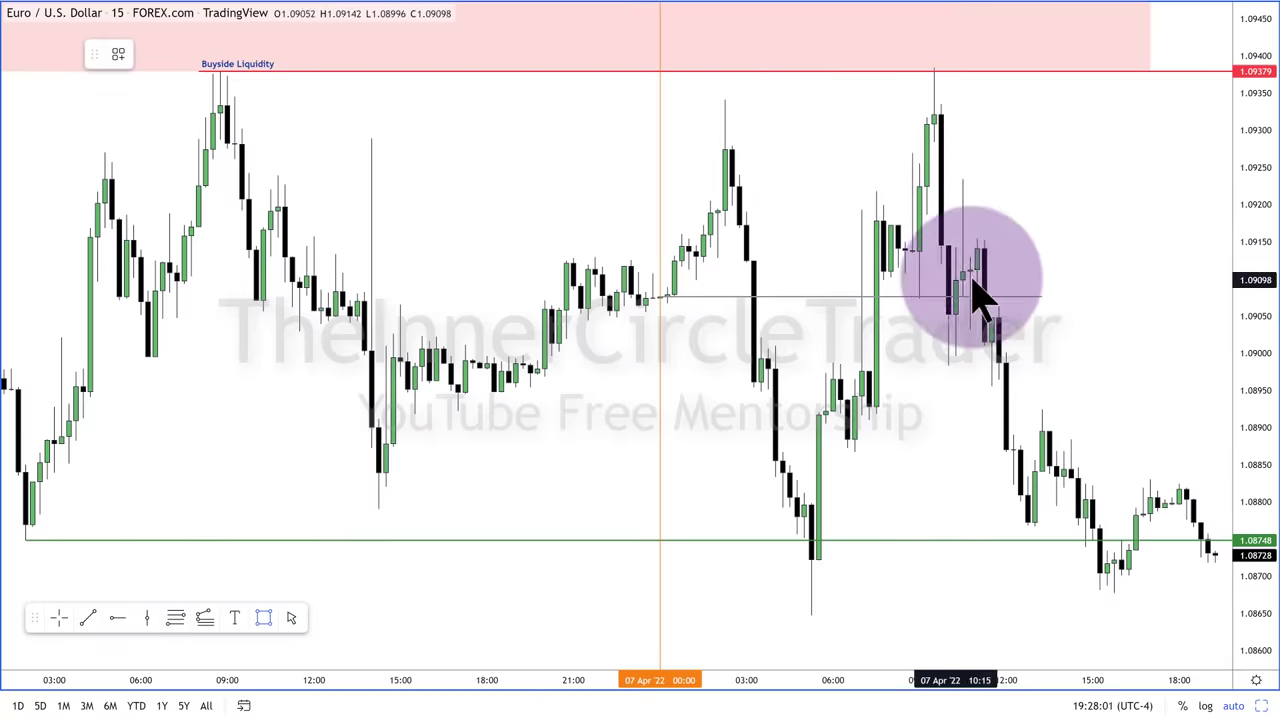
{"action": "left_click", "coordinate": [934, 142]}
{"action": "left_click", "coordinate": [950, 245]}
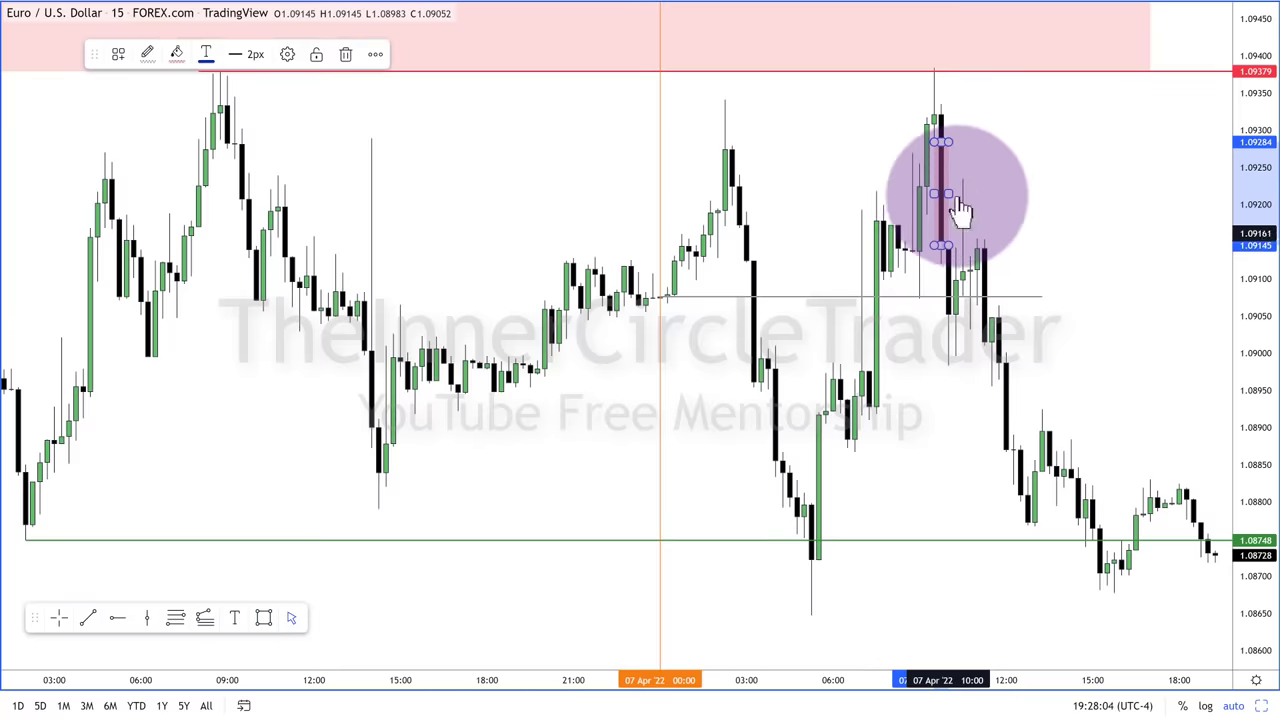
{"action": "left_click_drag", "start_coordinate": [950, 193], "coordinate": [991, 193]}
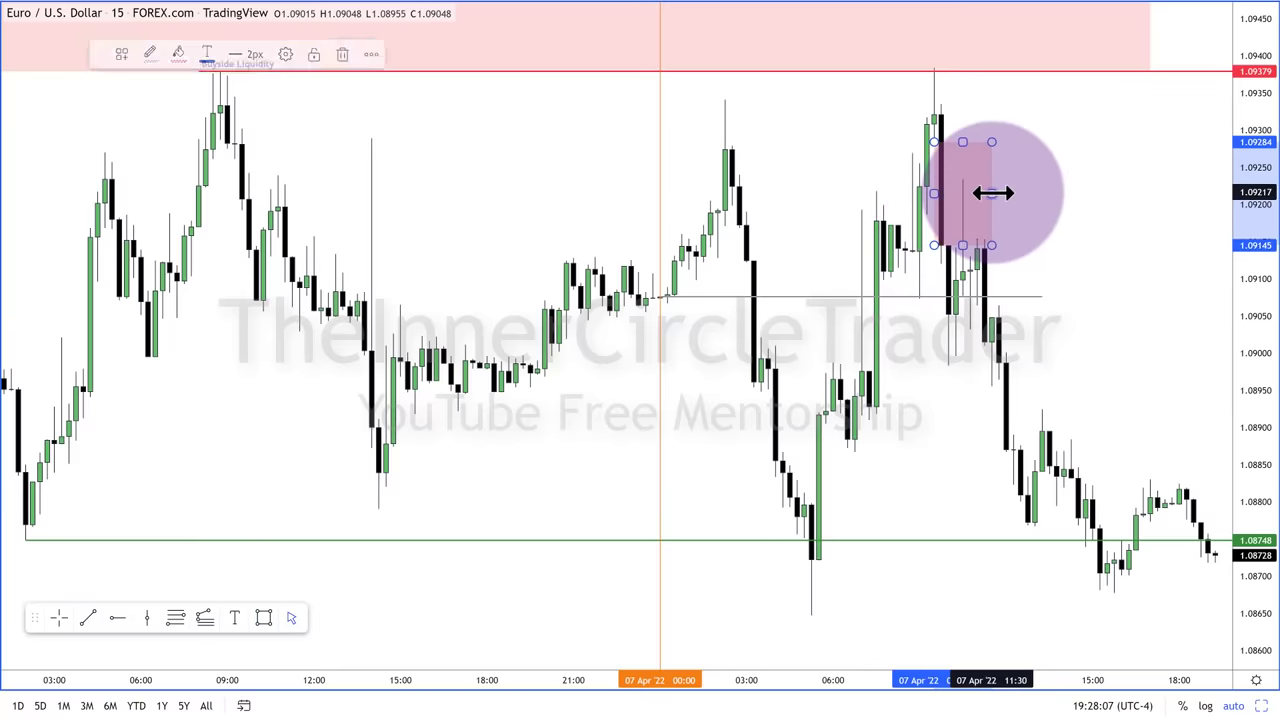
{"action": "left_click", "coordinate": [177, 58]}
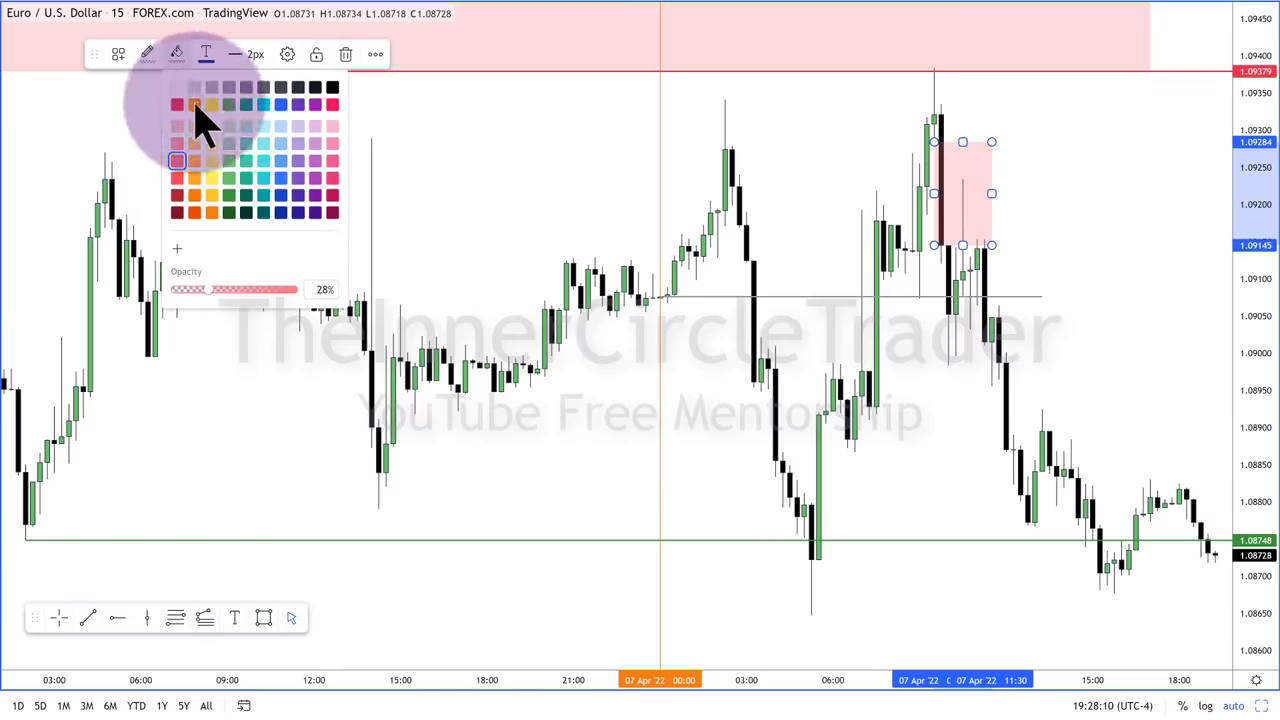
{"action": "left_click", "coordinate": [194, 105]}
{"action": "left_click", "coordinate": [1050, 215]}
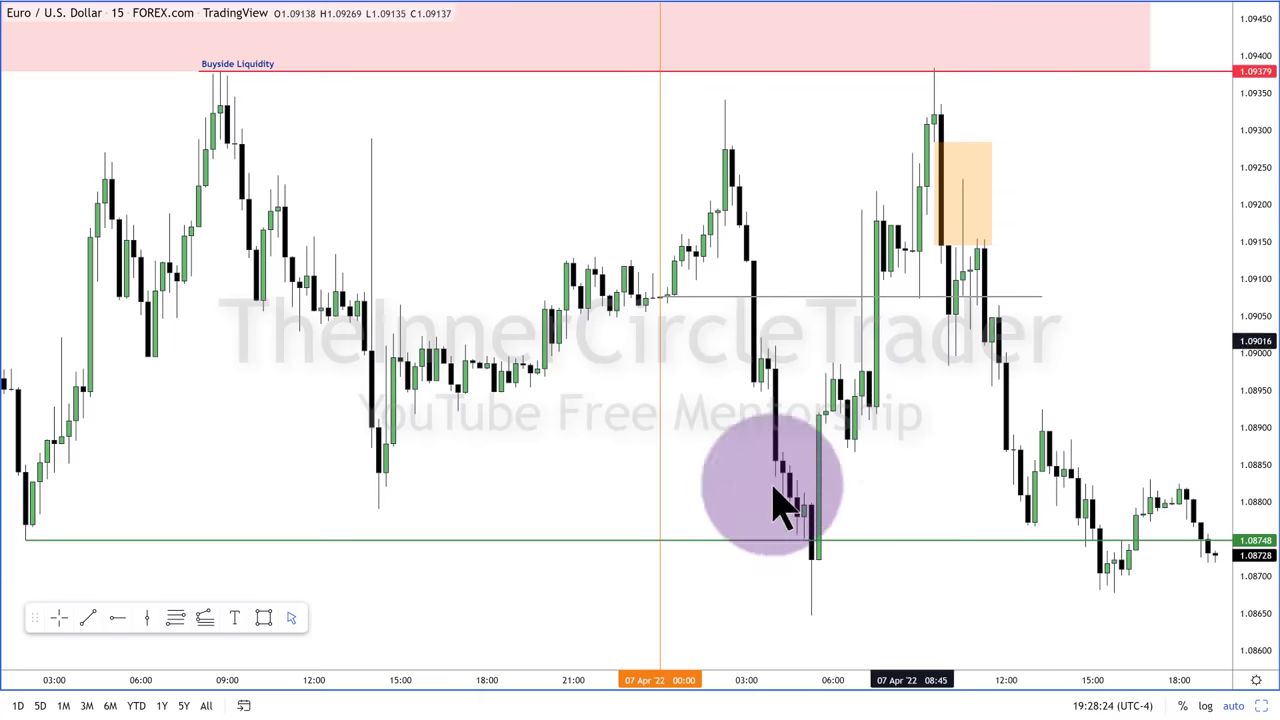
Draw a thin rectangle above the price action spanning 07:00 to 10:00 on 7 April, between about 1.09433 and 1.09456
{"action": "left_click_drag", "start_coordinate": [820, 680], "coordinate": [529, 680]}
{"action": "left_click_drag", "start_coordinate": [603, 295], "coordinate": [403, 310]}
{"action": "left_click", "coordinate": [399, 305]}
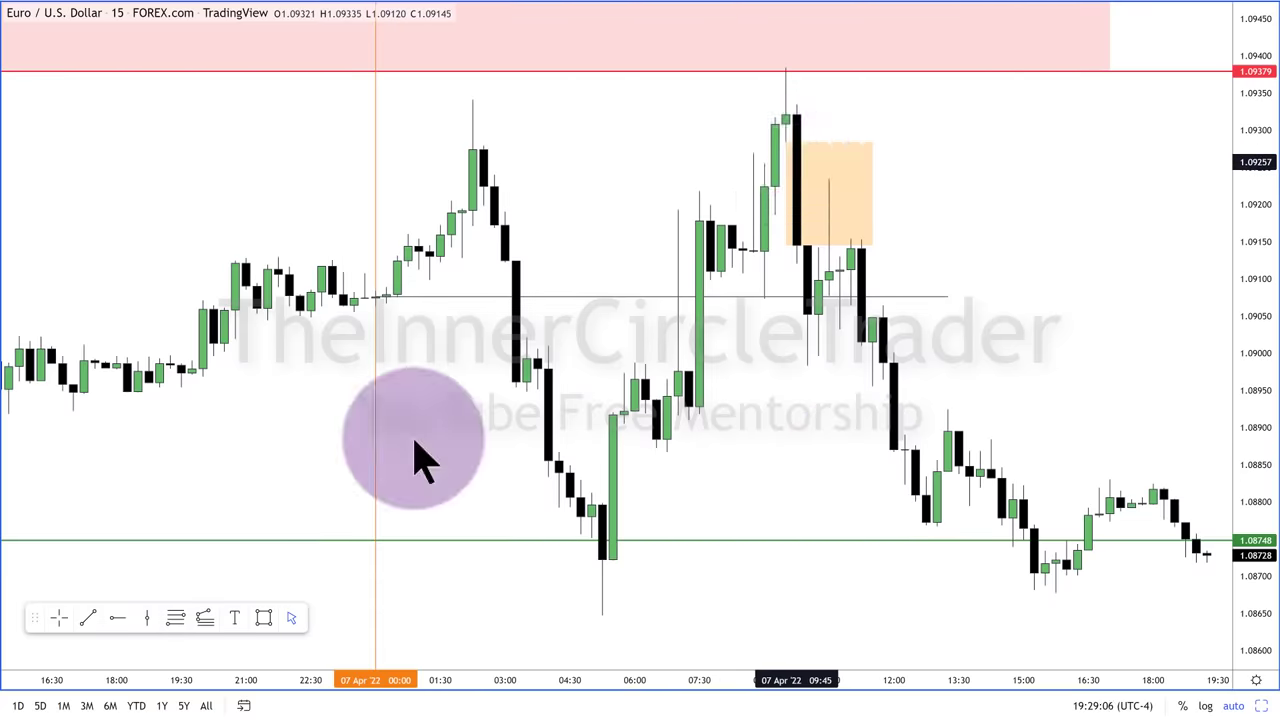
{"action": "left_click", "coordinate": [263, 617]}
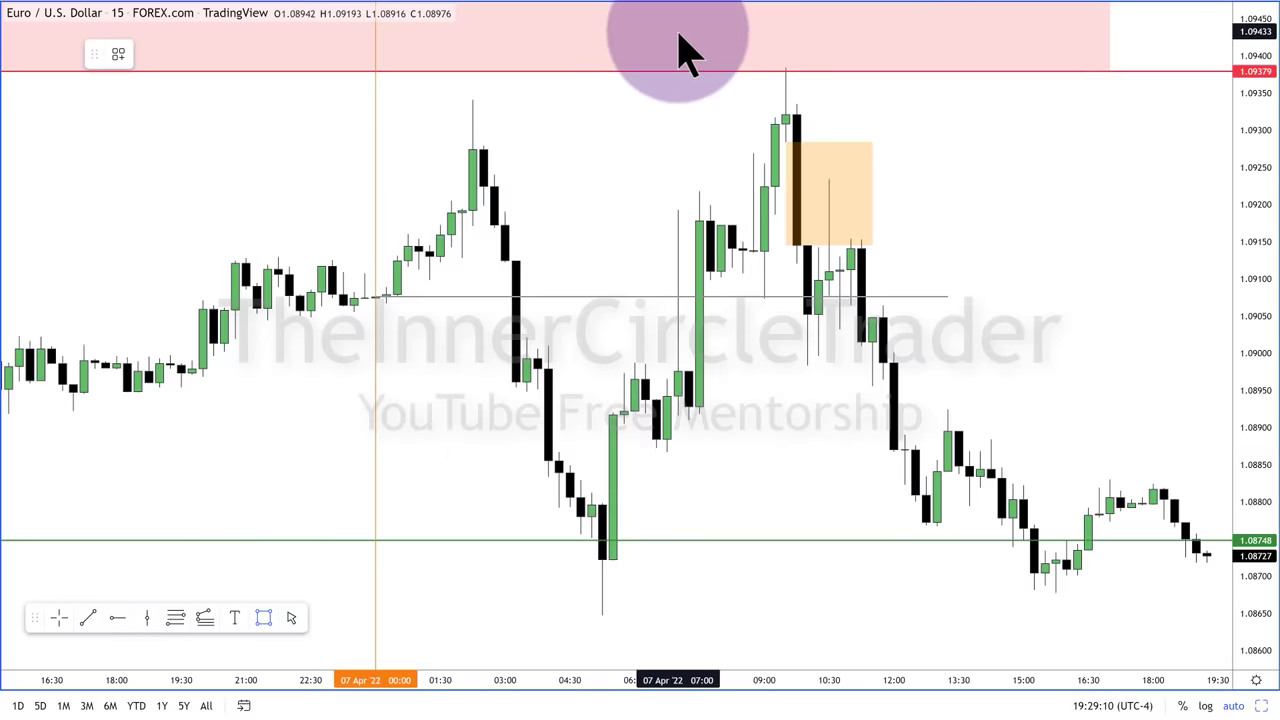
{"action": "mouse_move", "coordinate": [678, 31]}
{"action": "left_mouse_down"}
{"action": "mouse_move", "coordinate": [803, 33]}
{"action": "mouse_move", "coordinate": [807, 17]}
{"action": "left_mouse_up"}
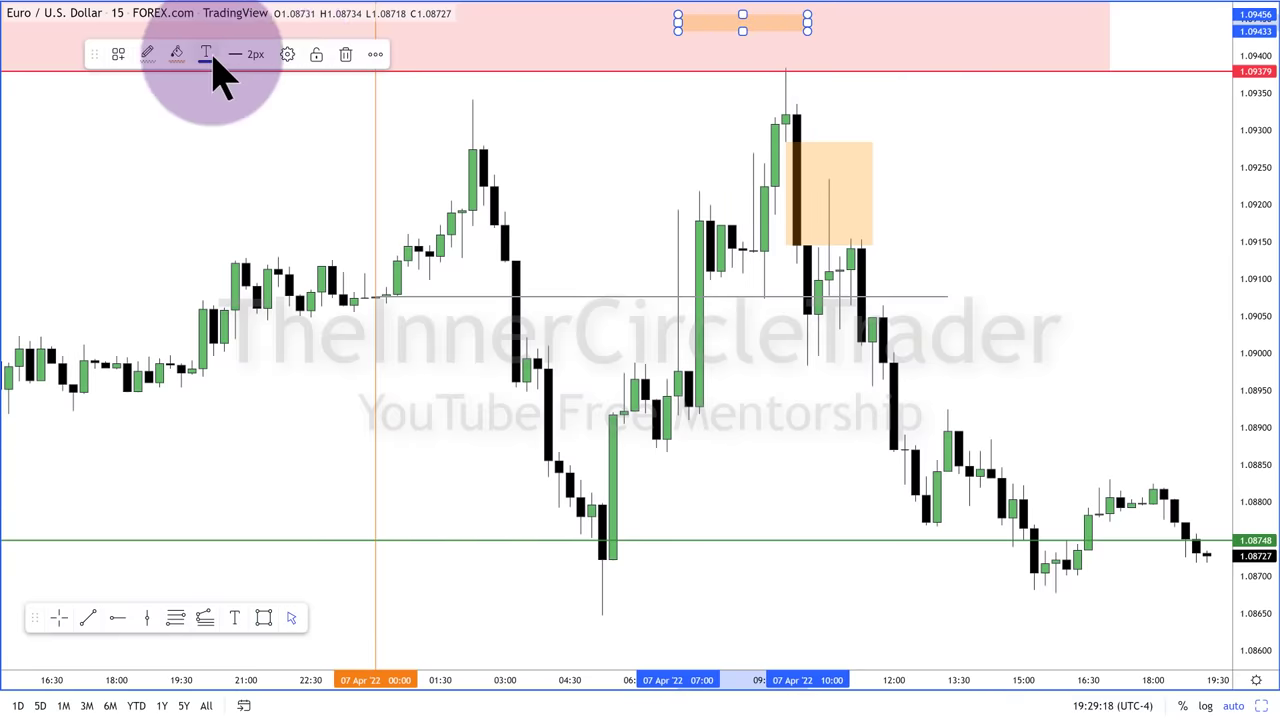
Label the thin rectangle "New York" in bold black text at size 20
{"action": "left_click", "coordinate": [287, 55]}
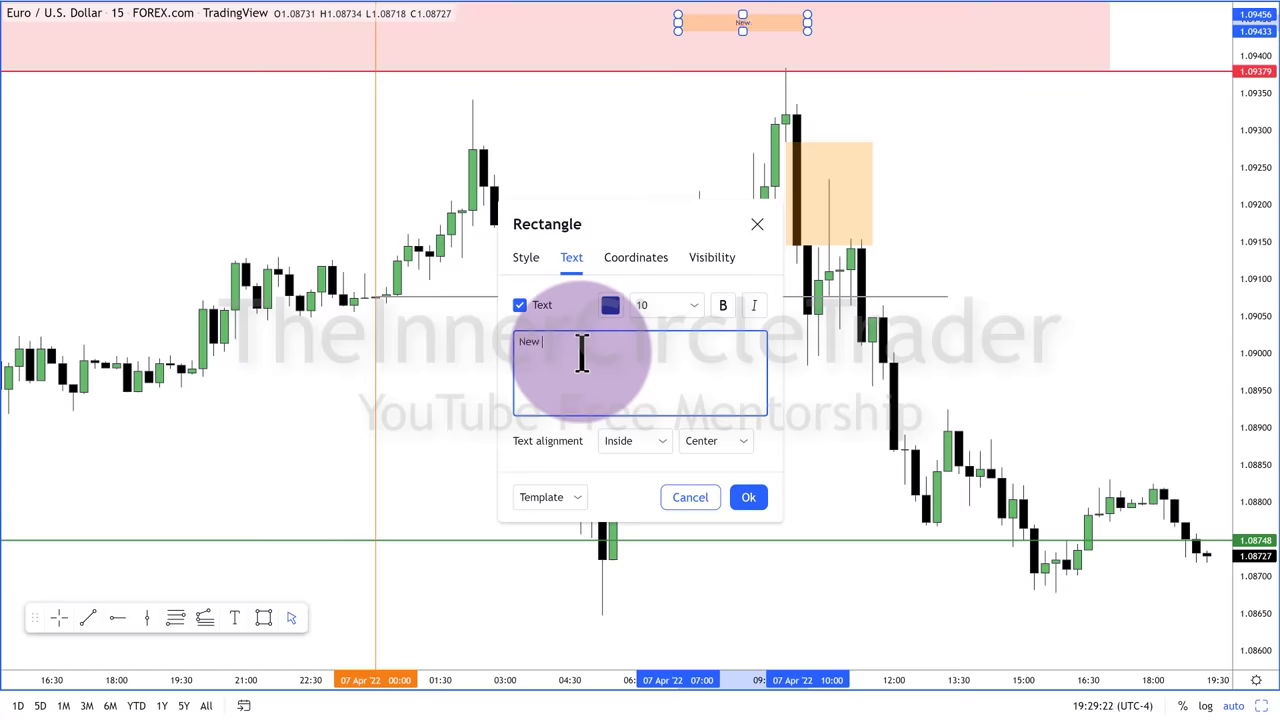
{"action": "type", "text": "New York"}
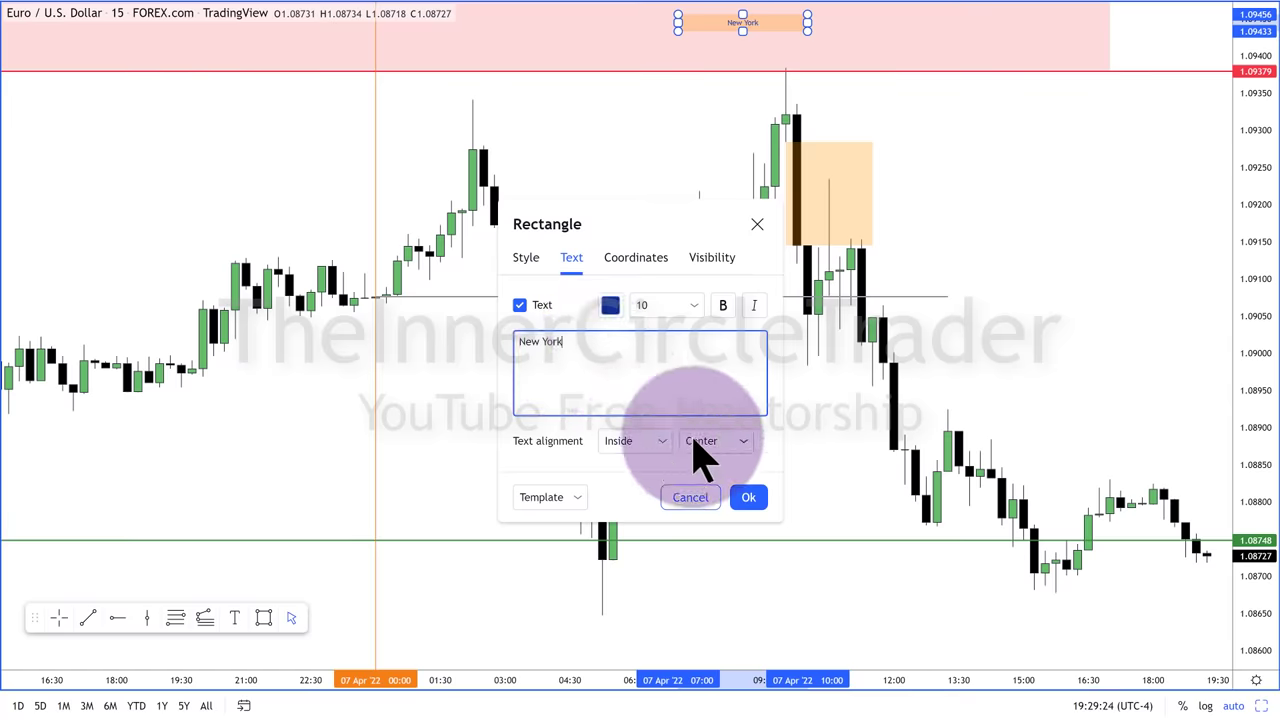
{"action": "left_click", "coordinate": [612, 312]}
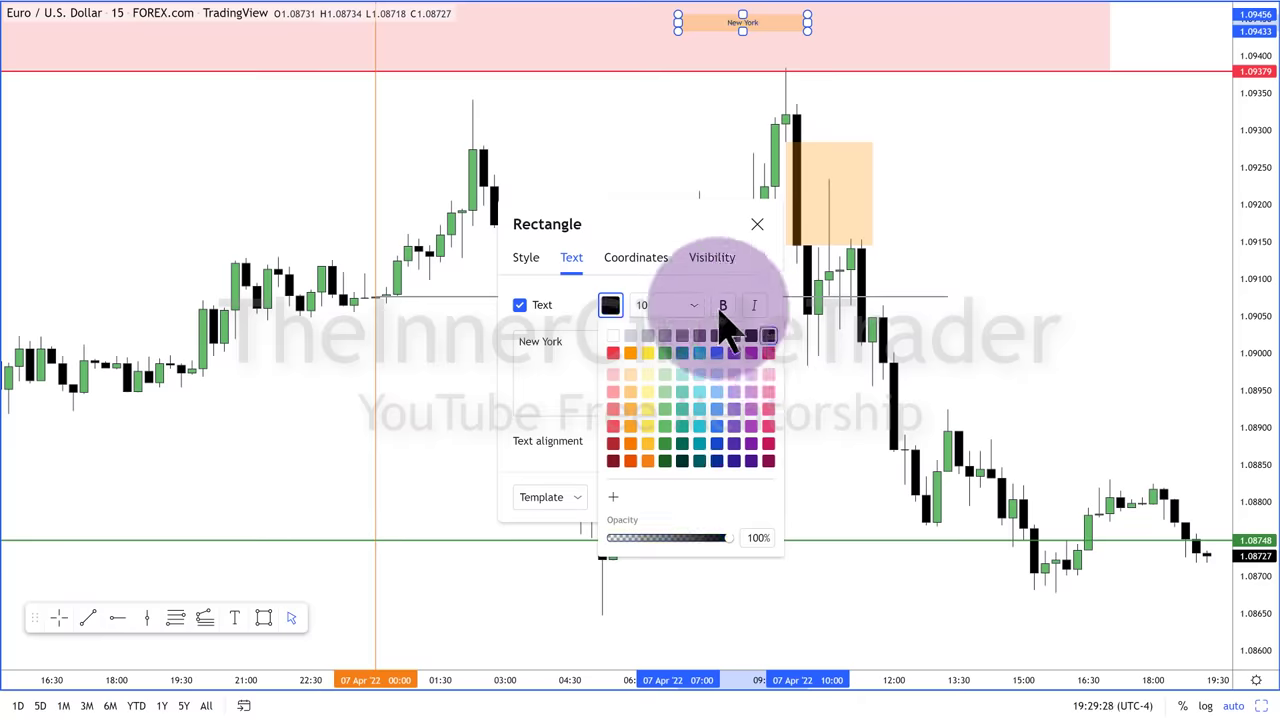
{"action": "left_click", "coordinate": [731, 335]}
{"action": "left_click", "coordinate": [672, 325]}
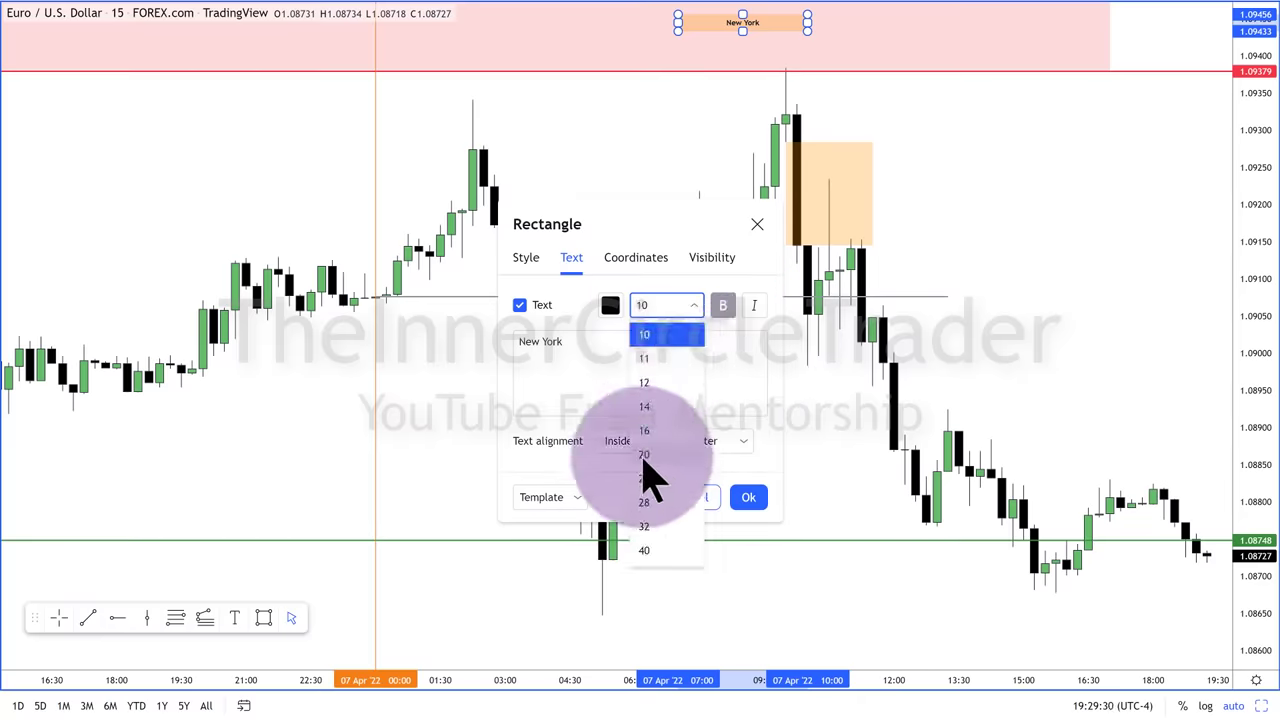
{"action": "left_click", "coordinate": [652, 474]}
{"action": "left_click", "coordinate": [1023, 329]}
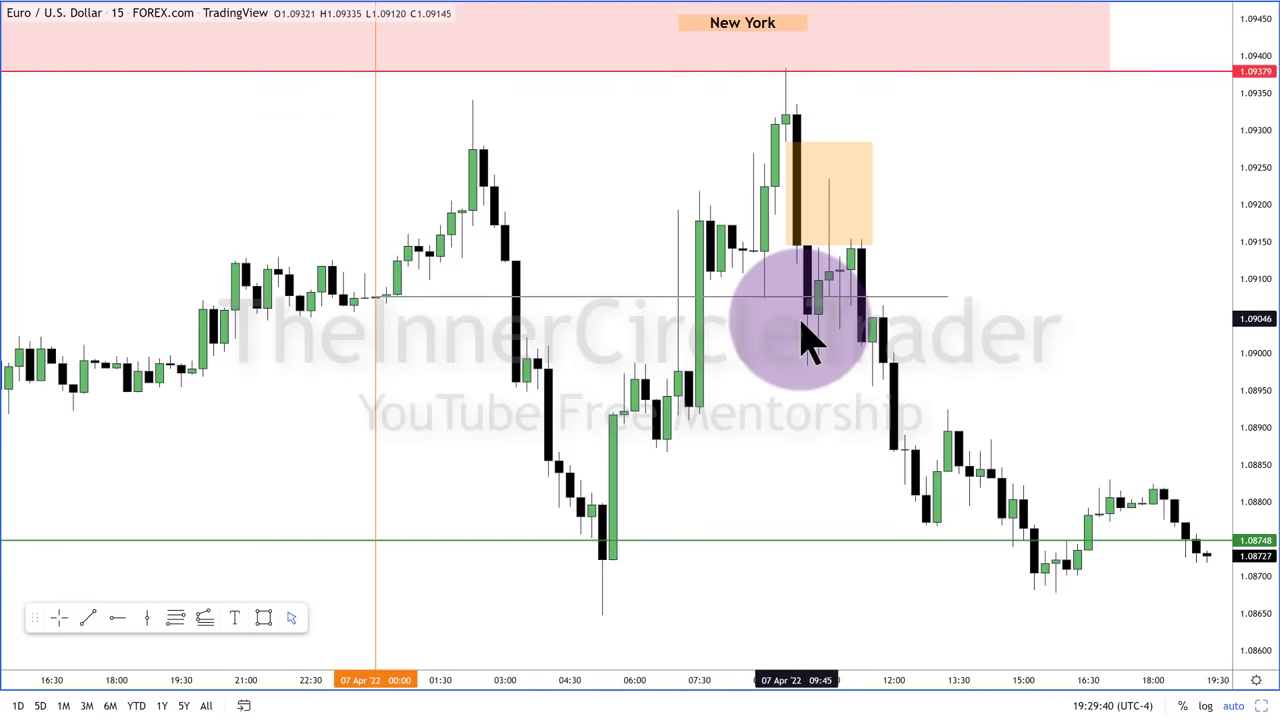
Switch to the 5-minute chart and narrow the orange gap rectangle to run from 09:35 to 10:05
{"action": "left_click", "coordinate": [812, 250]}
{"action": "left_click", "coordinate": [813, 258]}
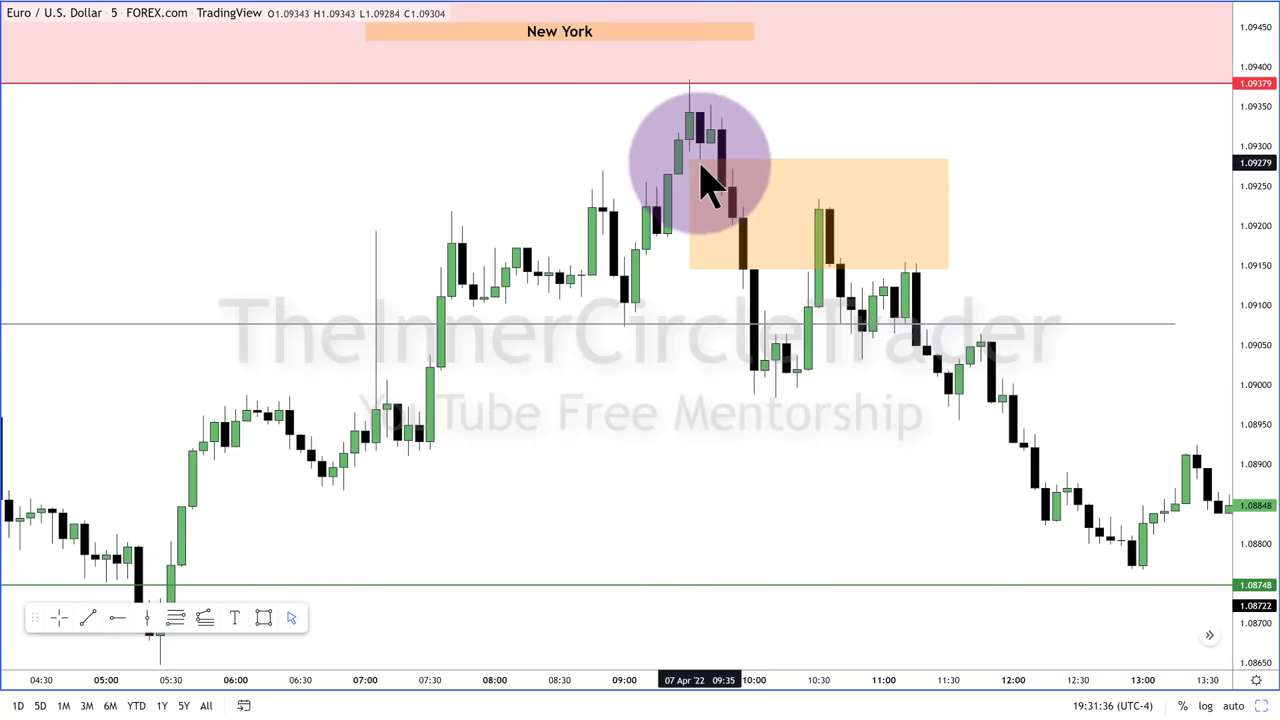
{"action": "left_click_drag", "start_coordinate": [688, 215], "coordinate": [697, 214]}
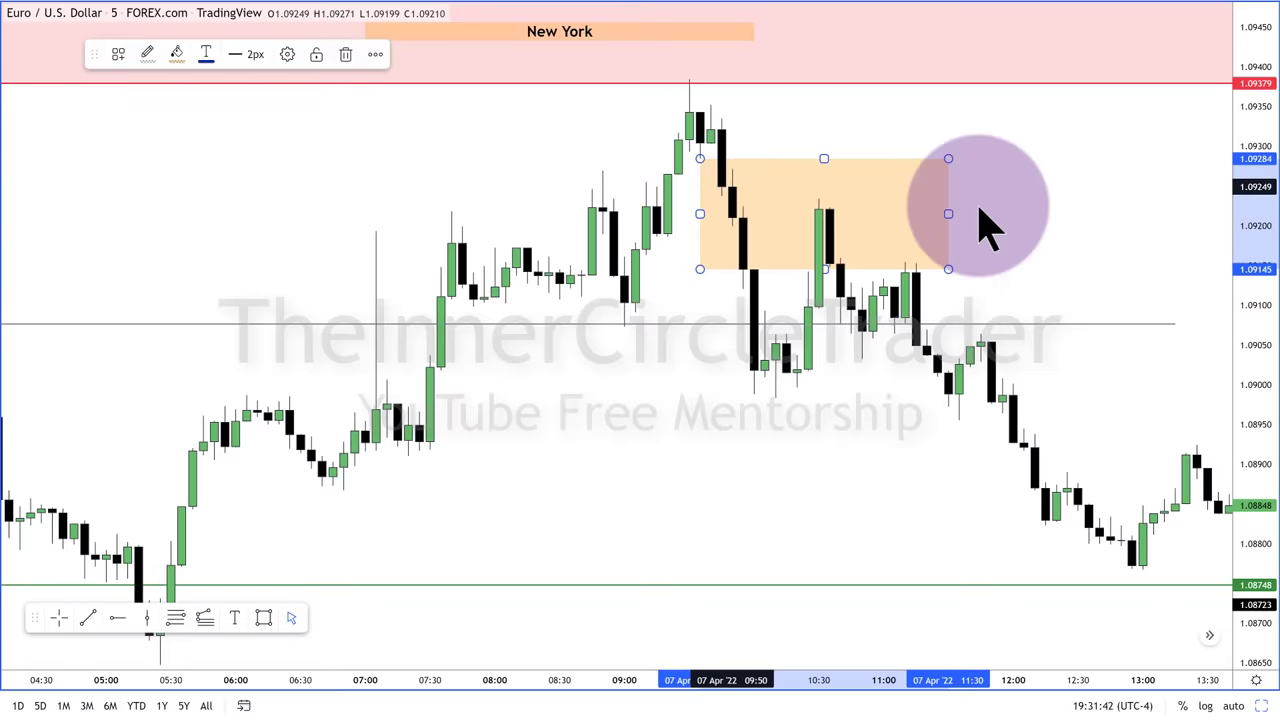
{"action": "left_click_drag", "start_coordinate": [948, 212], "coordinate": [765, 212]}
{"action": "left_click", "coordinate": [701, 398]}
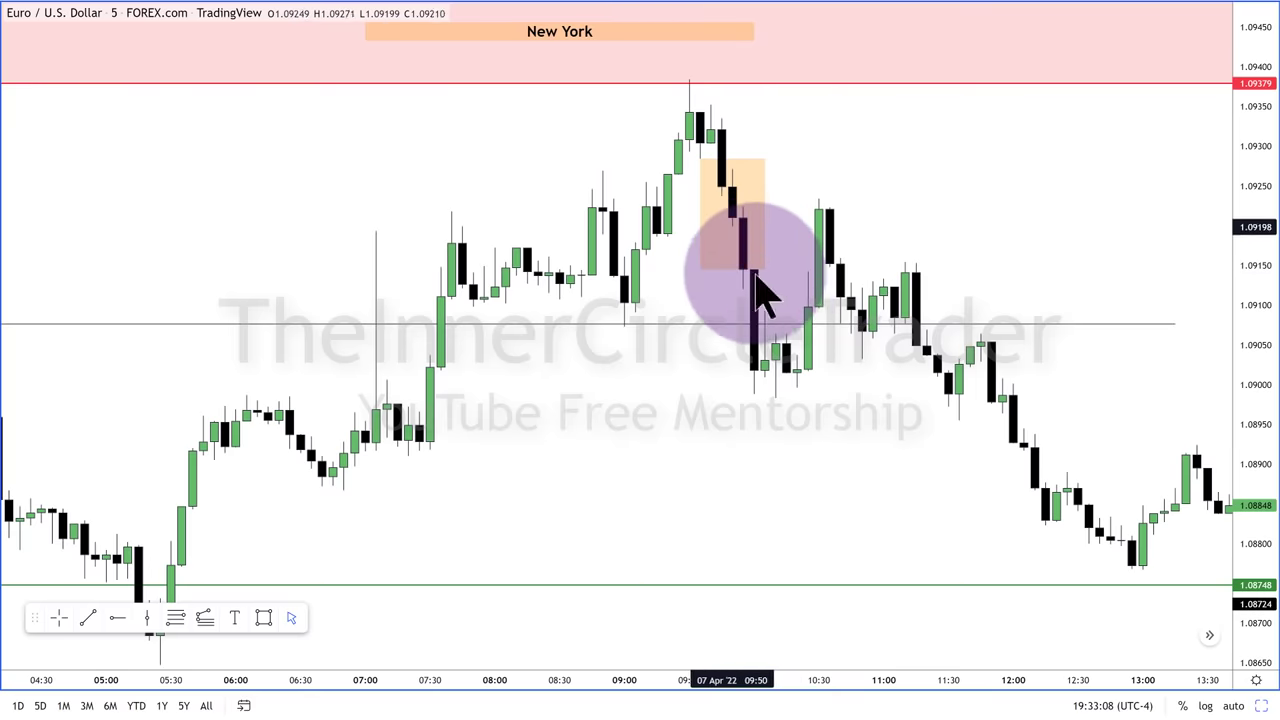
Resize the orange rectangle to cover the 5-minute gap from 1.09199 to 1.09145, between 09:50 and 10:30
{"action": "left_click", "coordinate": [725, 170]}
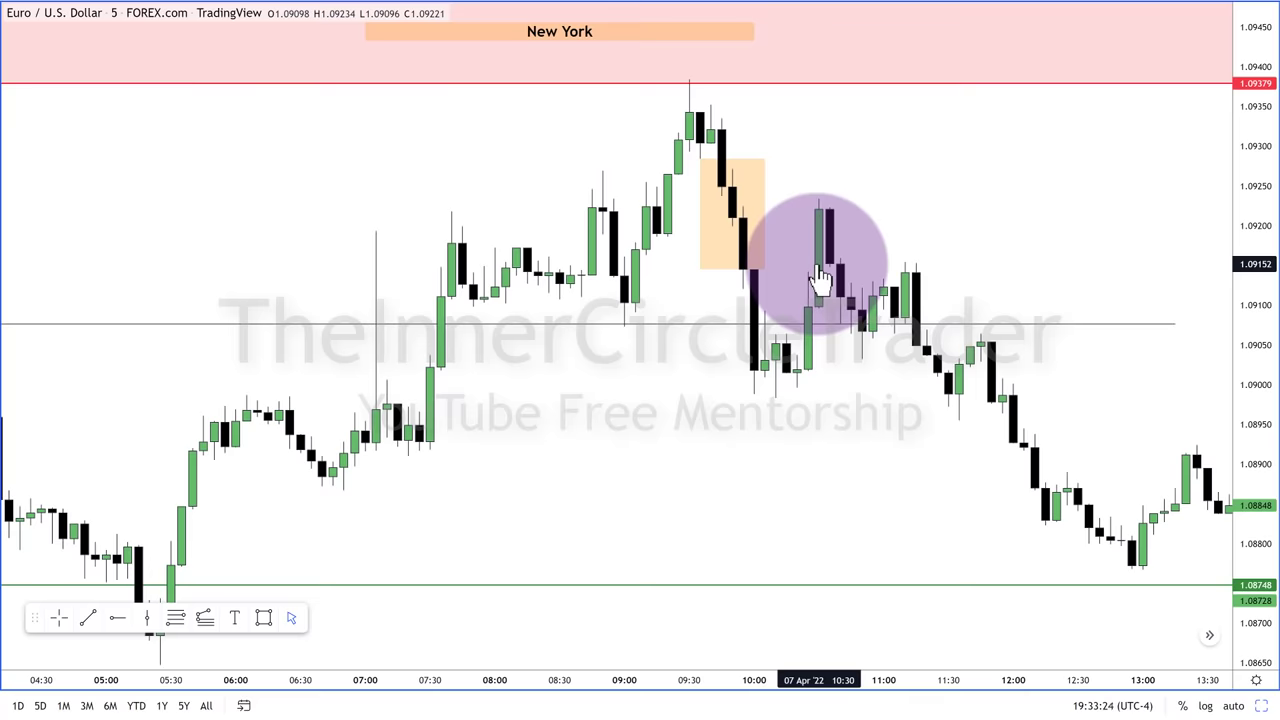
{"action": "left_click", "coordinate": [757, 268]}
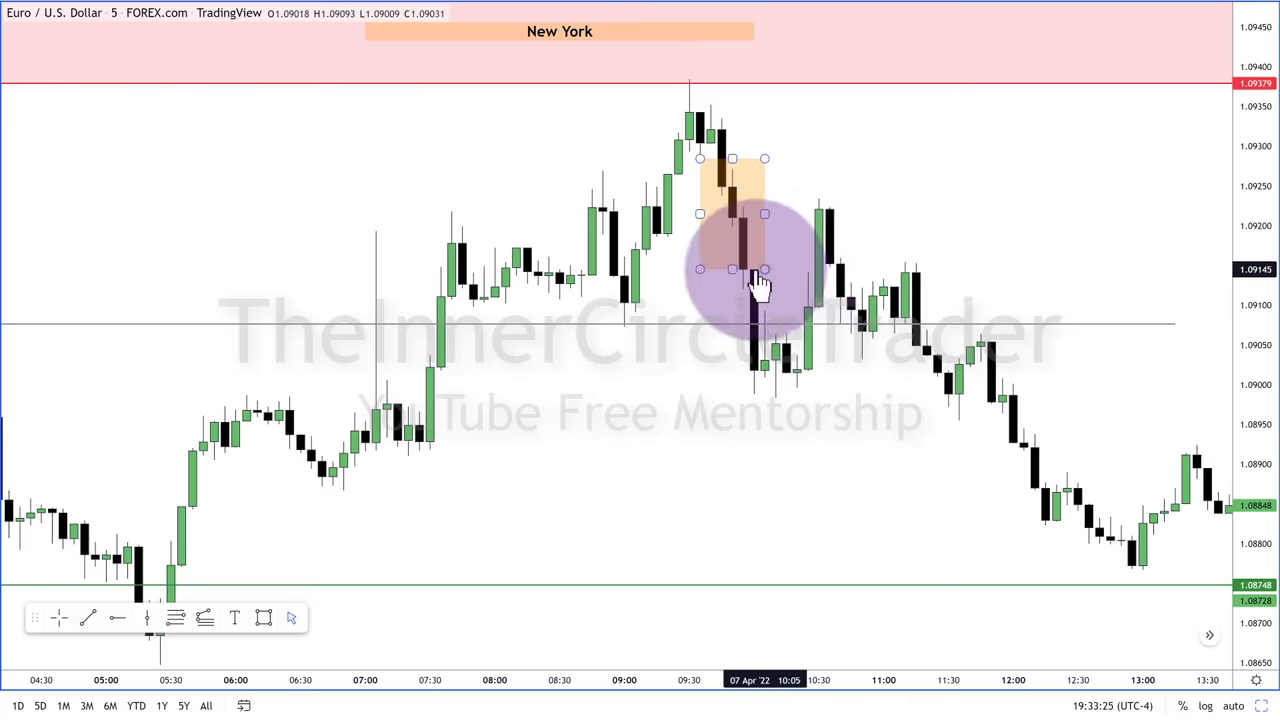
{"action": "left_click", "coordinate": [800, 283]}
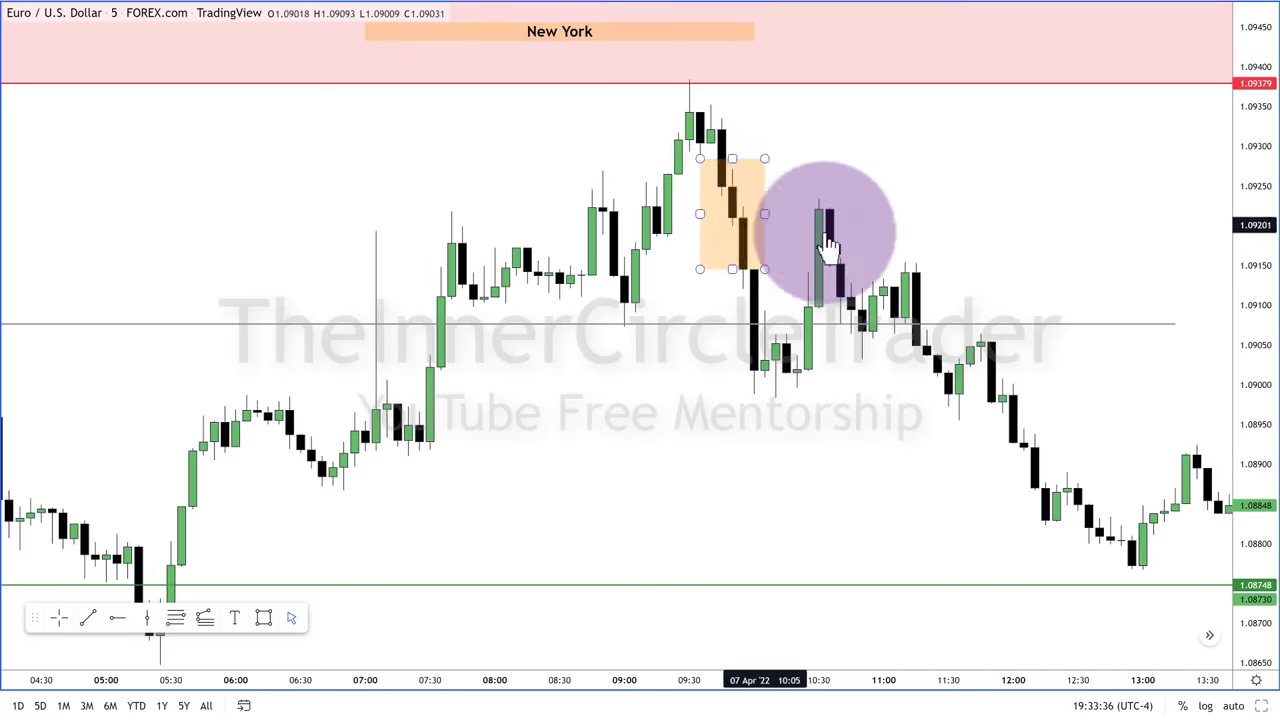
{"action": "mouse_move", "coordinate": [702, 158]}
{"action": "left_mouse_down"}
{"action": "mouse_move", "coordinate": [686, 131]}
{"action": "mouse_move", "coordinate": [734, 200]}
{"action": "mouse_move", "coordinate": [745, 228]}
{"action": "mouse_move", "coordinate": [733, 226]}
{"action": "mouse_move", "coordinate": [817, 246]}
{"action": "left_mouse_up"}
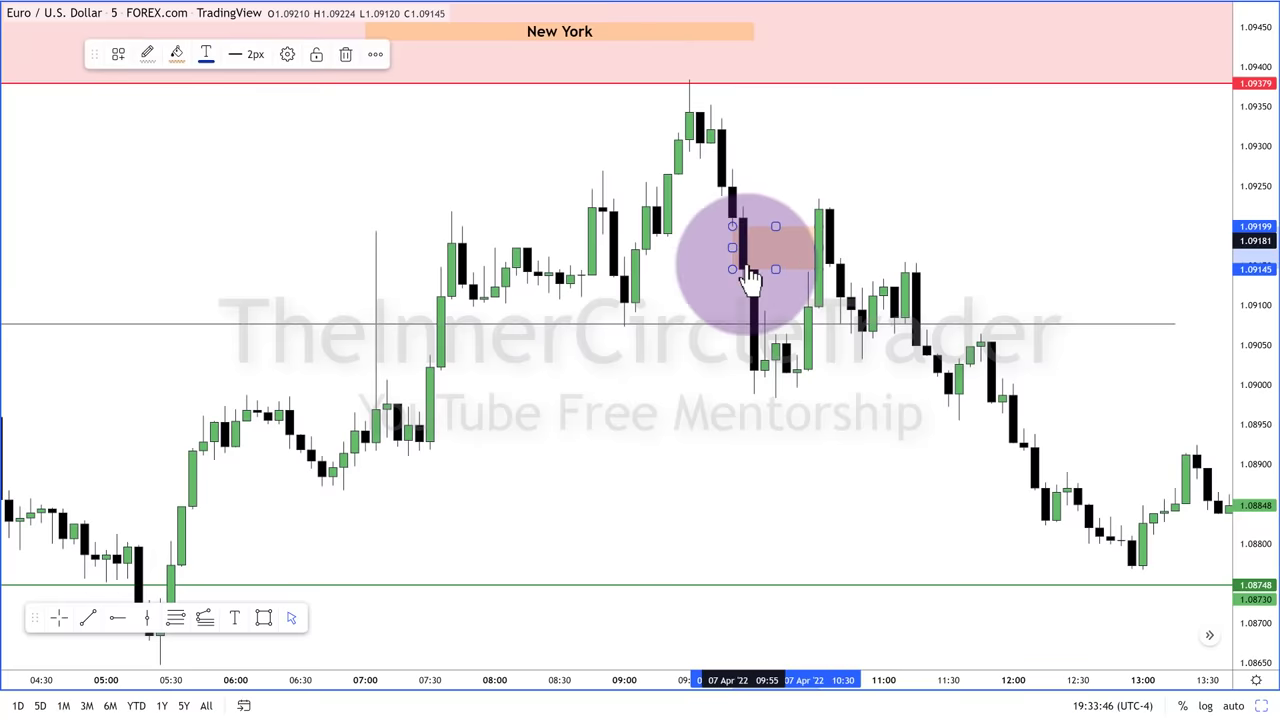
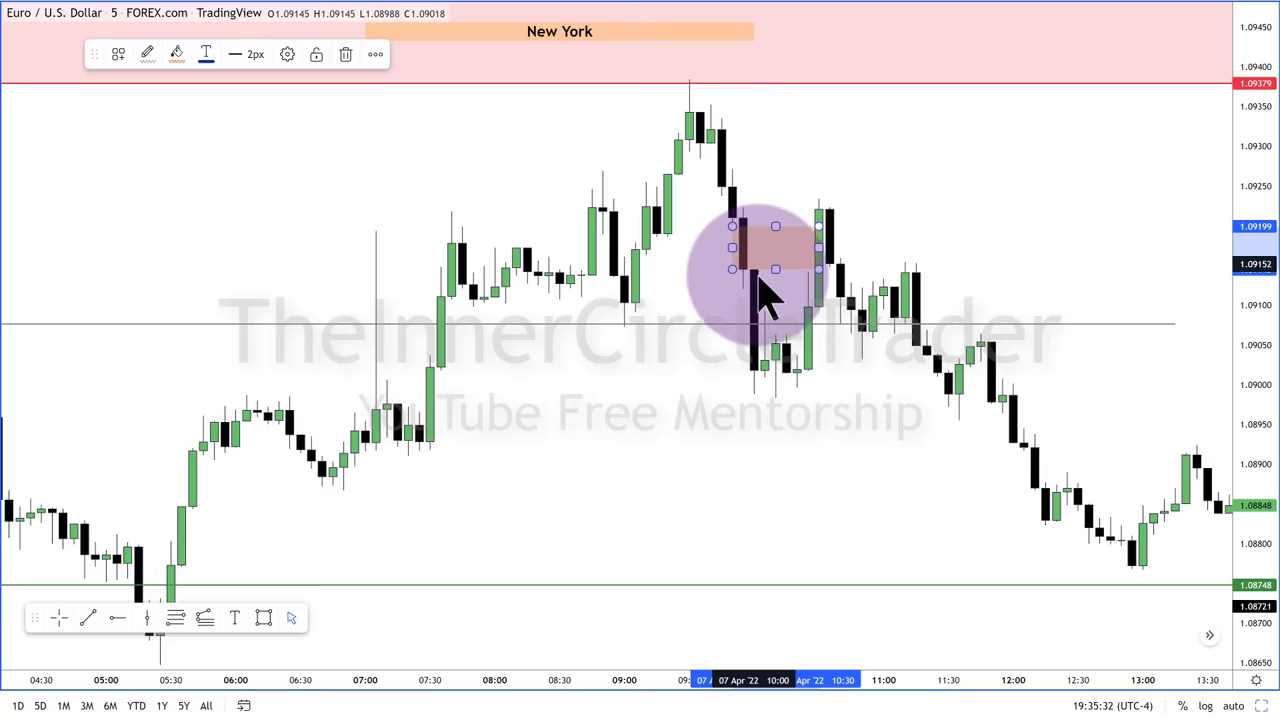
Extend the orange rectangle's starting corner up to 1.09284 at 09:35
{"action": "left_click_drag", "start_coordinate": [775, 249], "coordinate": [818, 240]}
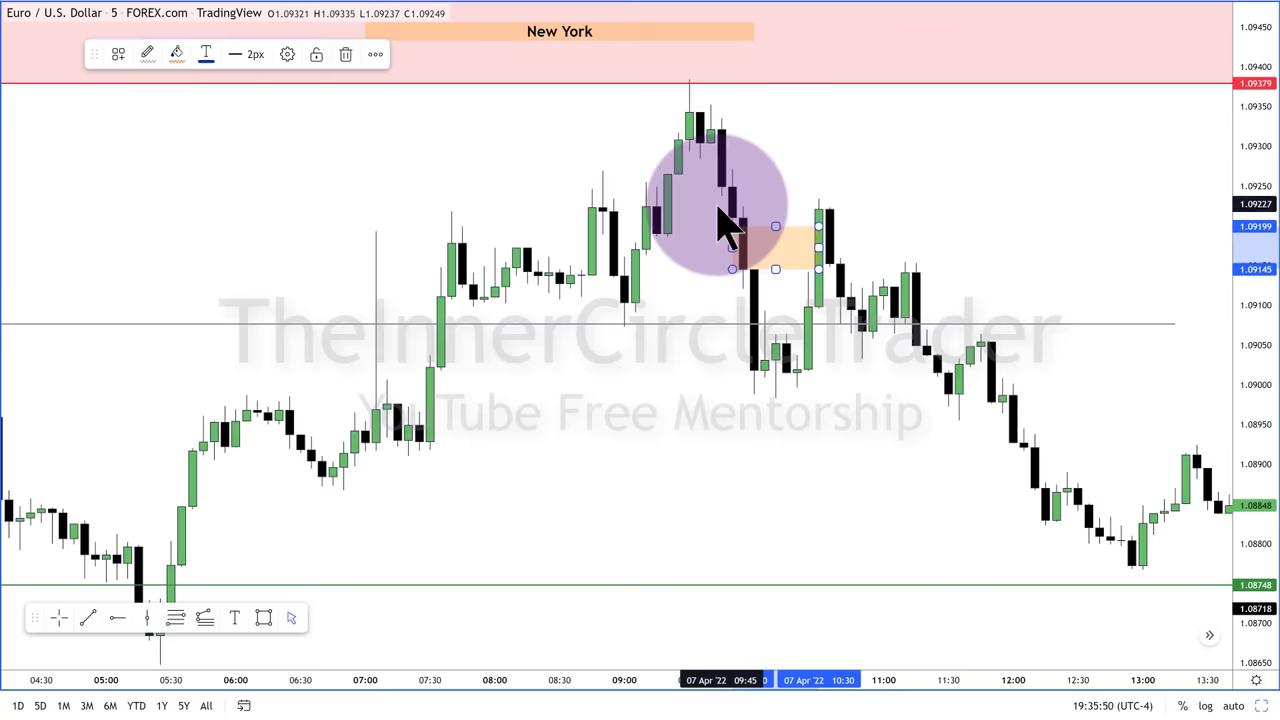
{"action": "left_click_drag", "start_coordinate": [734, 226], "coordinate": [705, 174]}
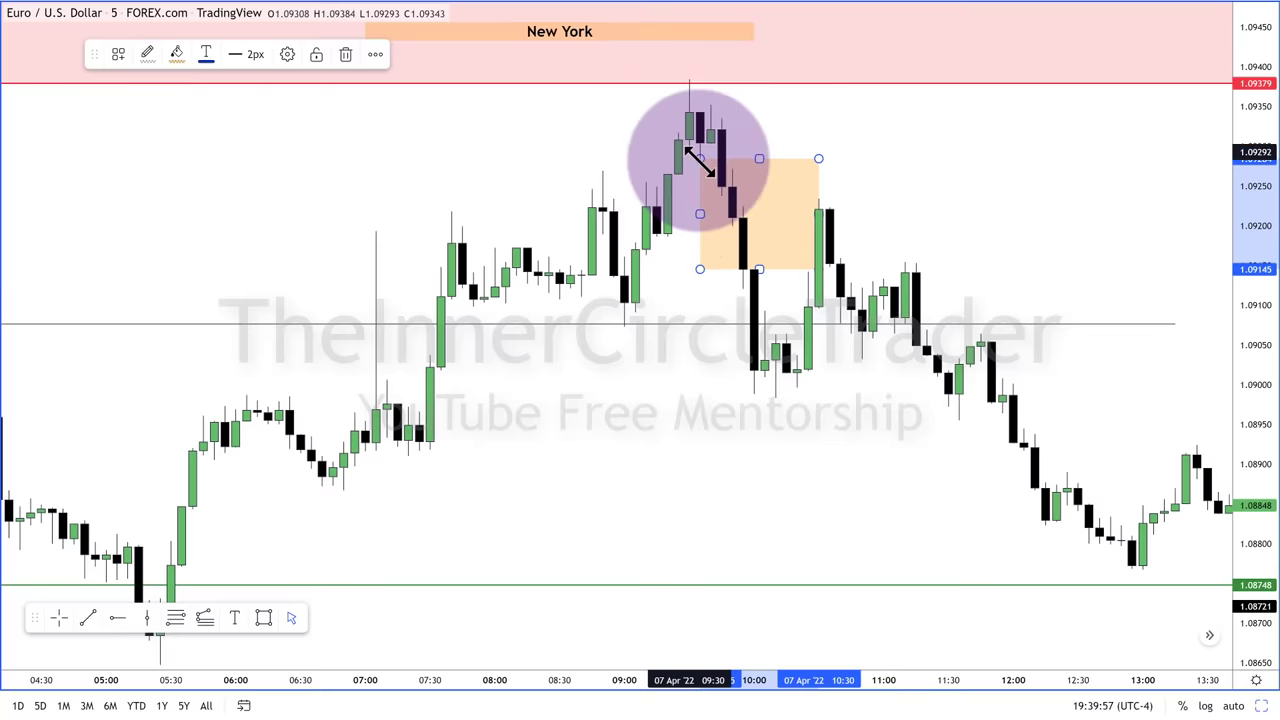
{"action": "left_click_drag", "start_coordinate": [700, 158], "coordinate": [702, 160]}
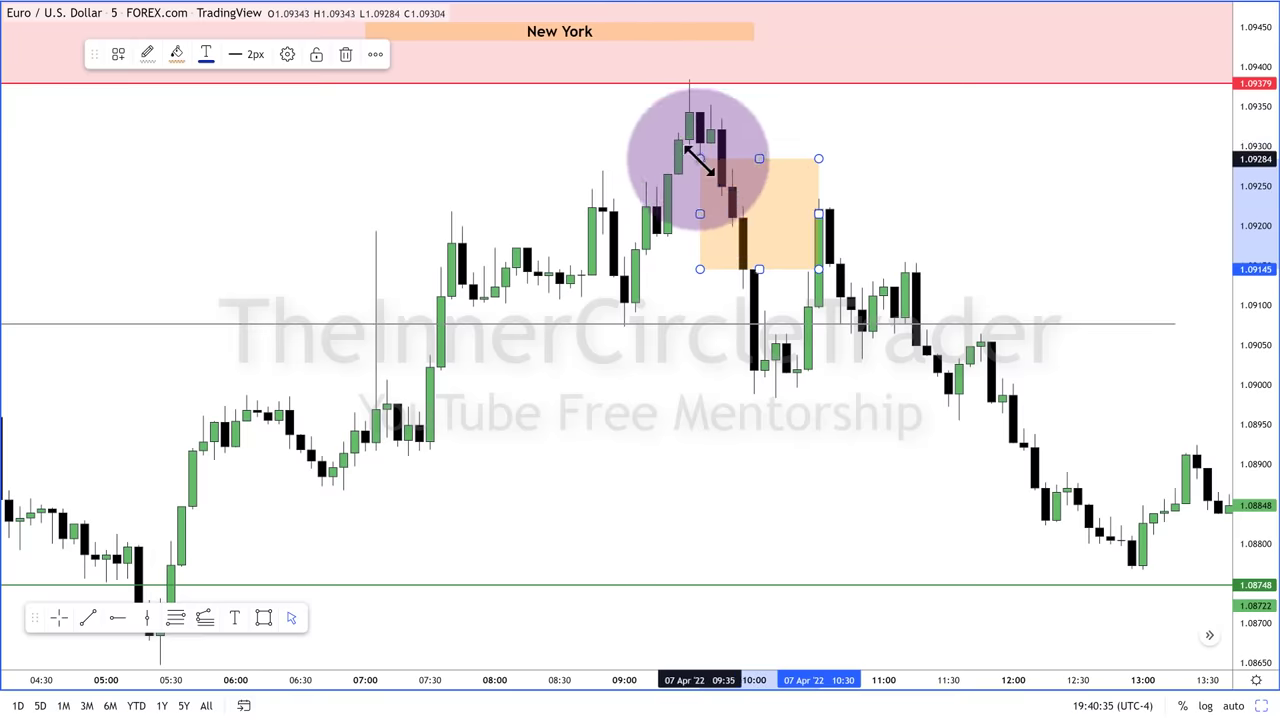
Set the orange rectangle's starting corner to 1.09199 at 09:50 and move the floating drawing toolbar off the low-price candles
{"action": "left_click_drag", "start_coordinate": [717, 177], "coordinate": [733, 229]}
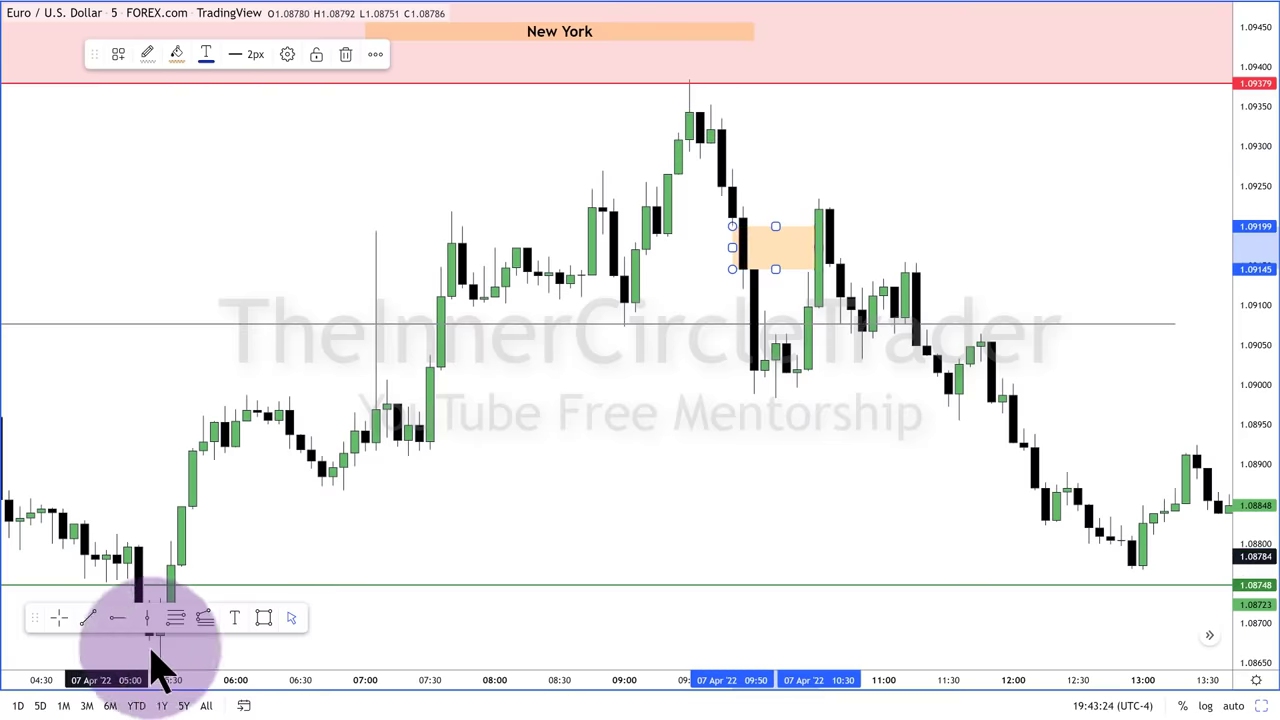
{"action": "mouse_move", "coordinate": [32, 613]}
{"action": "left_mouse_down"}
{"action": "mouse_move", "coordinate": [70, 440]}
{"action": "mouse_move", "coordinate": [63, 449]}
{"action": "mouse_move", "coordinate": [62, 237]}
{"action": "left_mouse_up"}
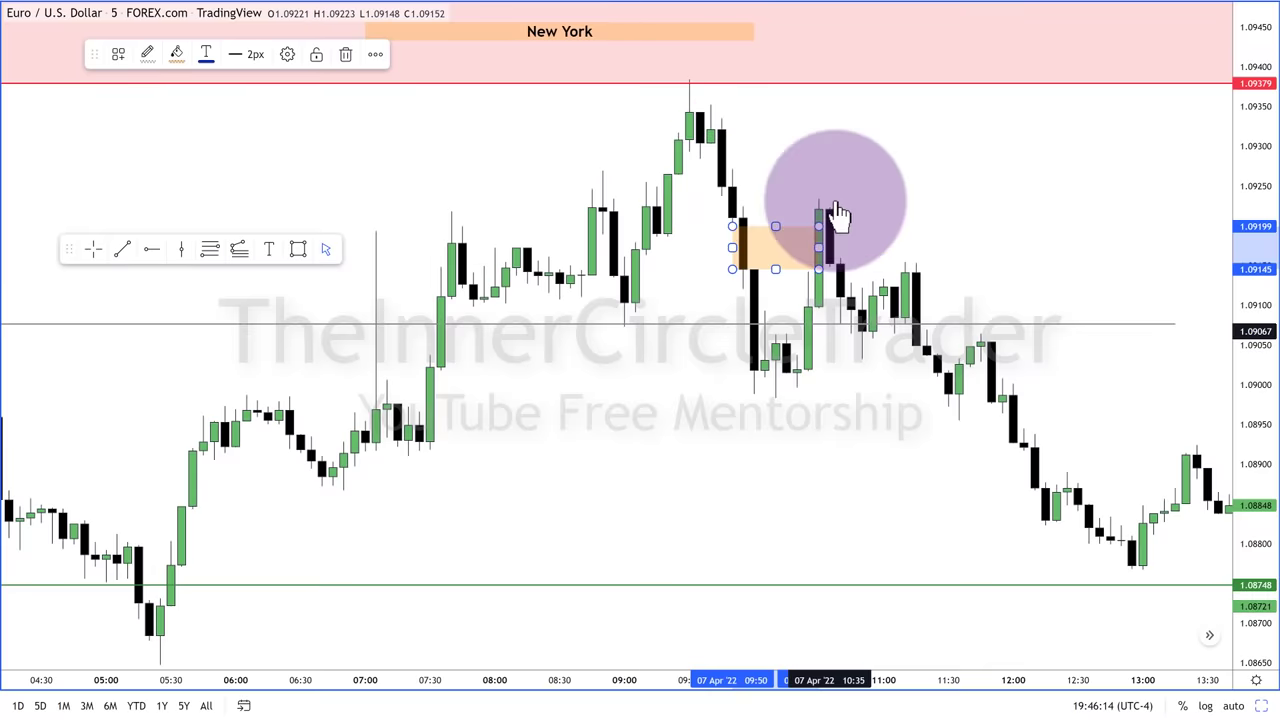
Examine the 5-minute price action from the orange gap's retest through the rest of 7 April
{"action": "left_click_drag", "start_coordinate": [843, 205], "coordinate": [857, 171]}
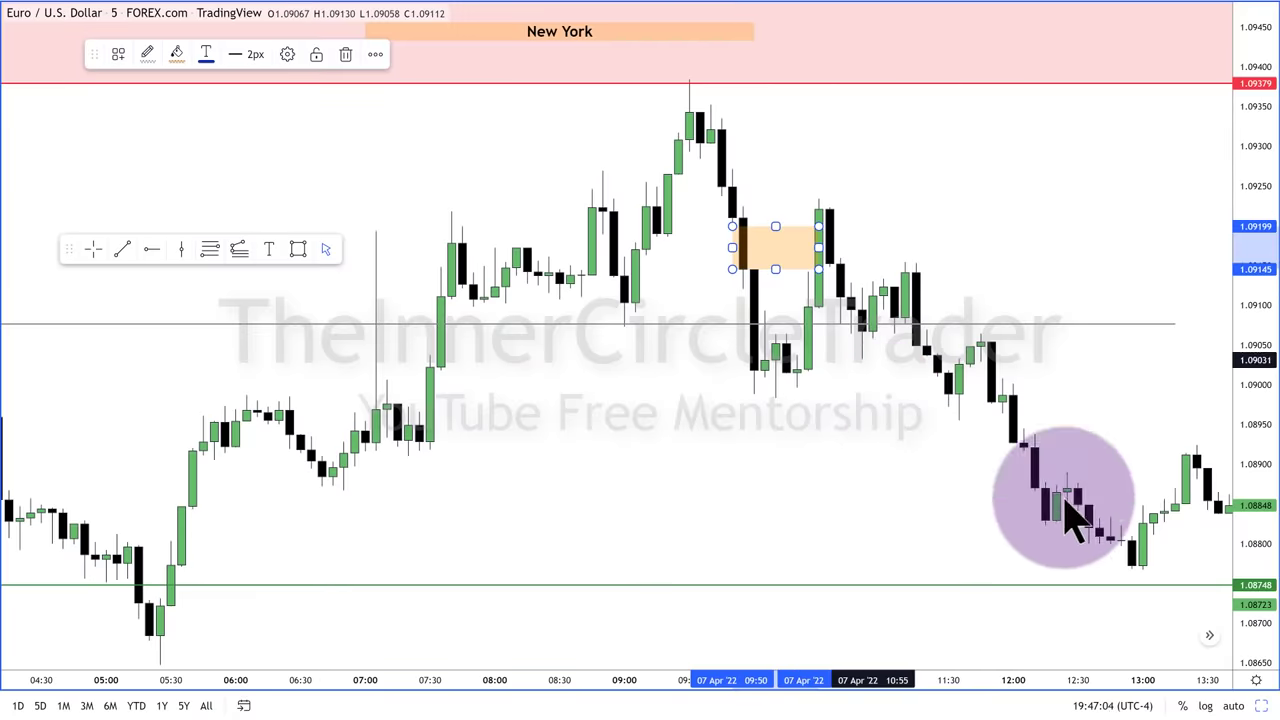
{"action": "left_click_drag", "start_coordinate": [1163, 620], "coordinate": [855, 614]}
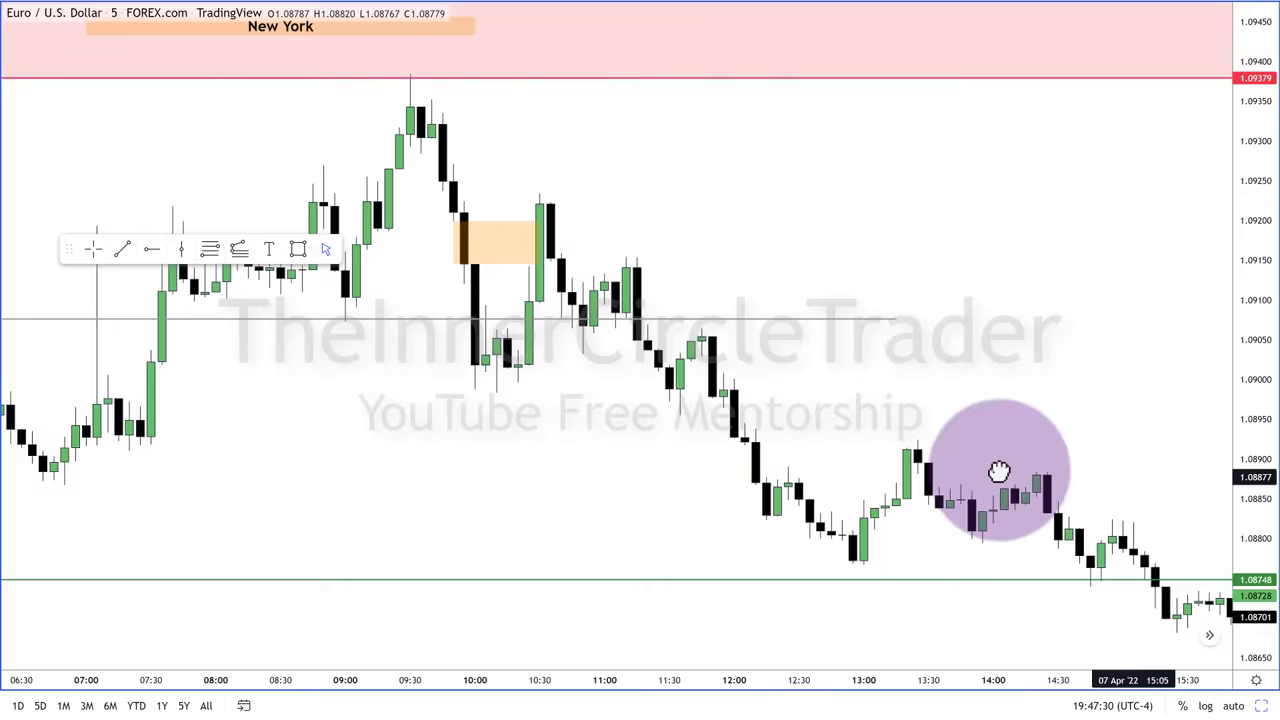
{"action": "left_click_drag", "start_coordinate": [1077, 471], "coordinate": [857, 457]}
{"action": "left_click_drag", "start_coordinate": [967, 571], "coordinate": [787, 436]}
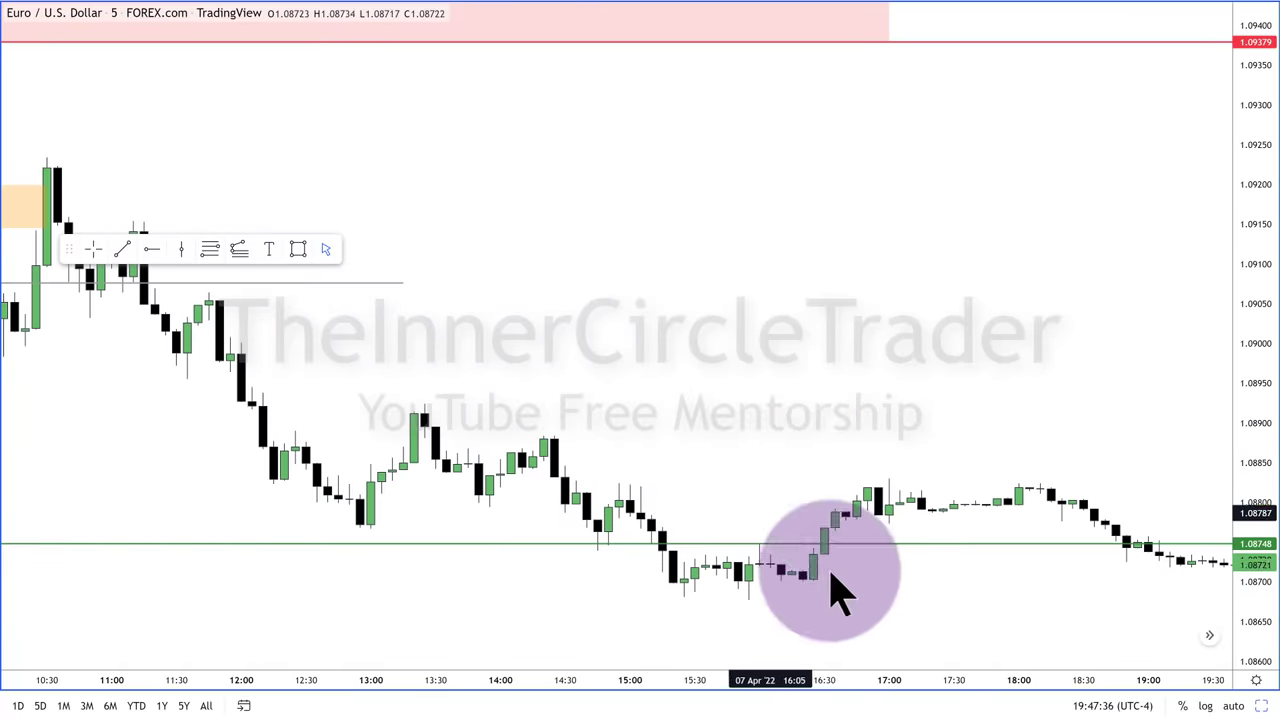
{"action": "left_click", "coordinate": [723, 637]}
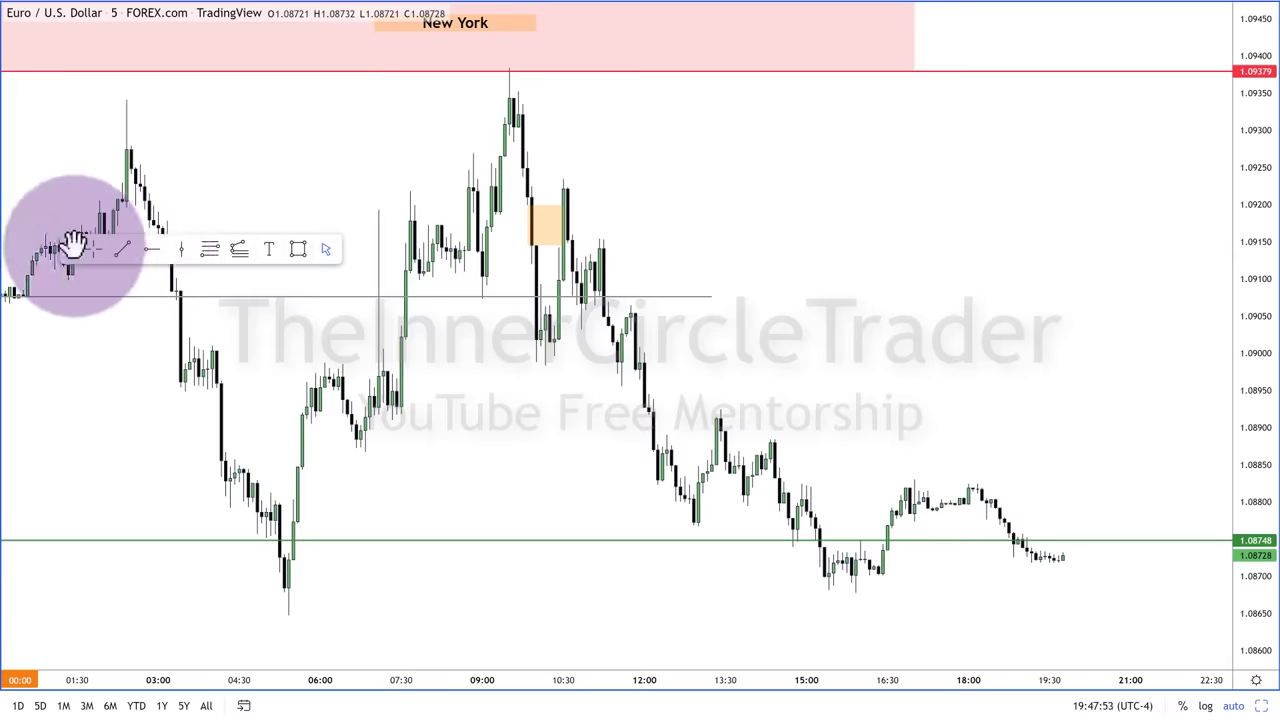
Move the floating drawing toolbar to the empty space above the afternoon candles and frame the whole 7 April session in the chart
{"action": "mouse_move", "coordinate": [68, 244]}
{"action": "left_mouse_down"}
{"action": "mouse_move", "coordinate": [737, 114]}
{"action": "mouse_move", "coordinate": [775, 118]}
{"action": "left_mouse_up"}
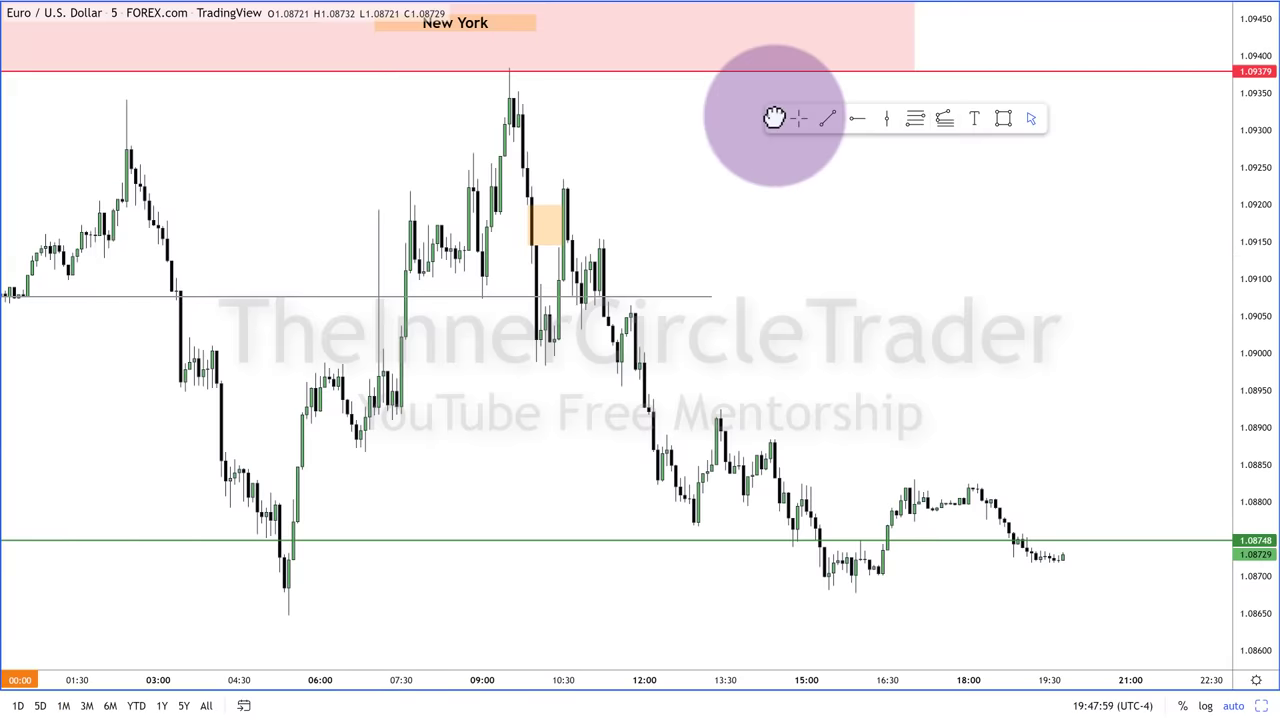
{"action": "left_click_drag", "start_coordinate": [690, 212], "coordinate": [820, 194]}
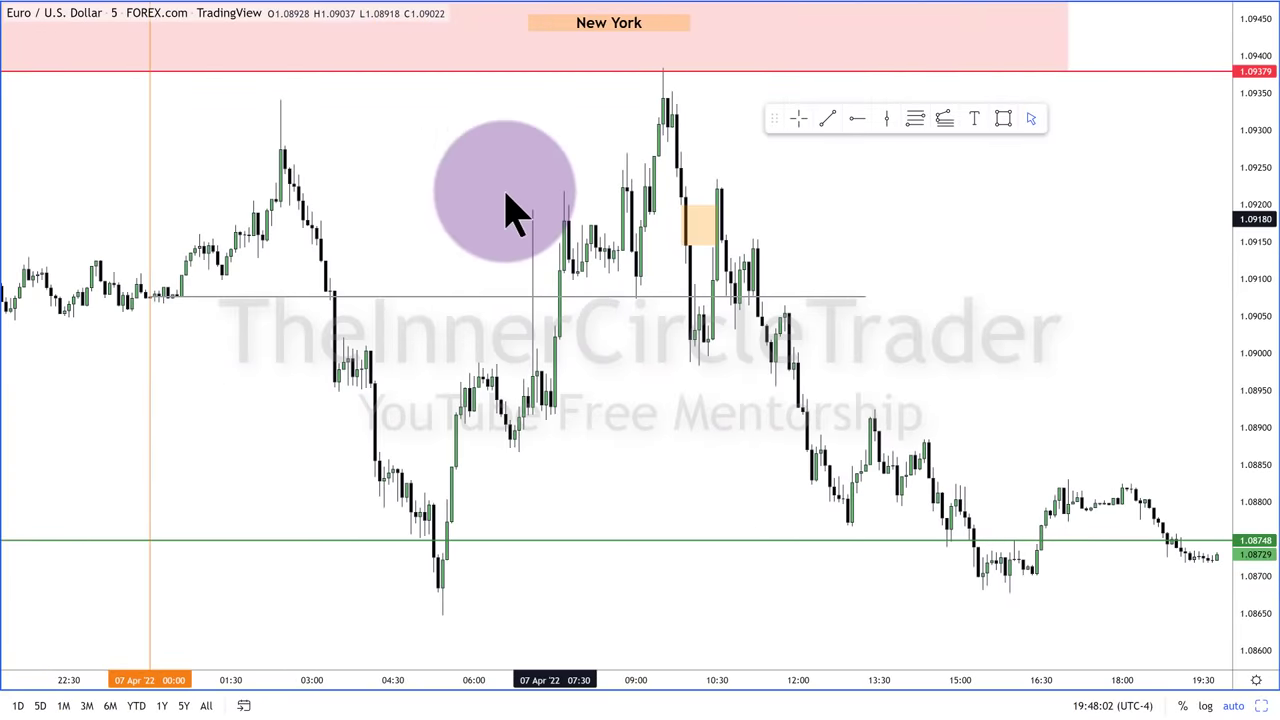
{"action": "left_click_drag", "start_coordinate": [589, 194], "coordinate": [609, 209]}
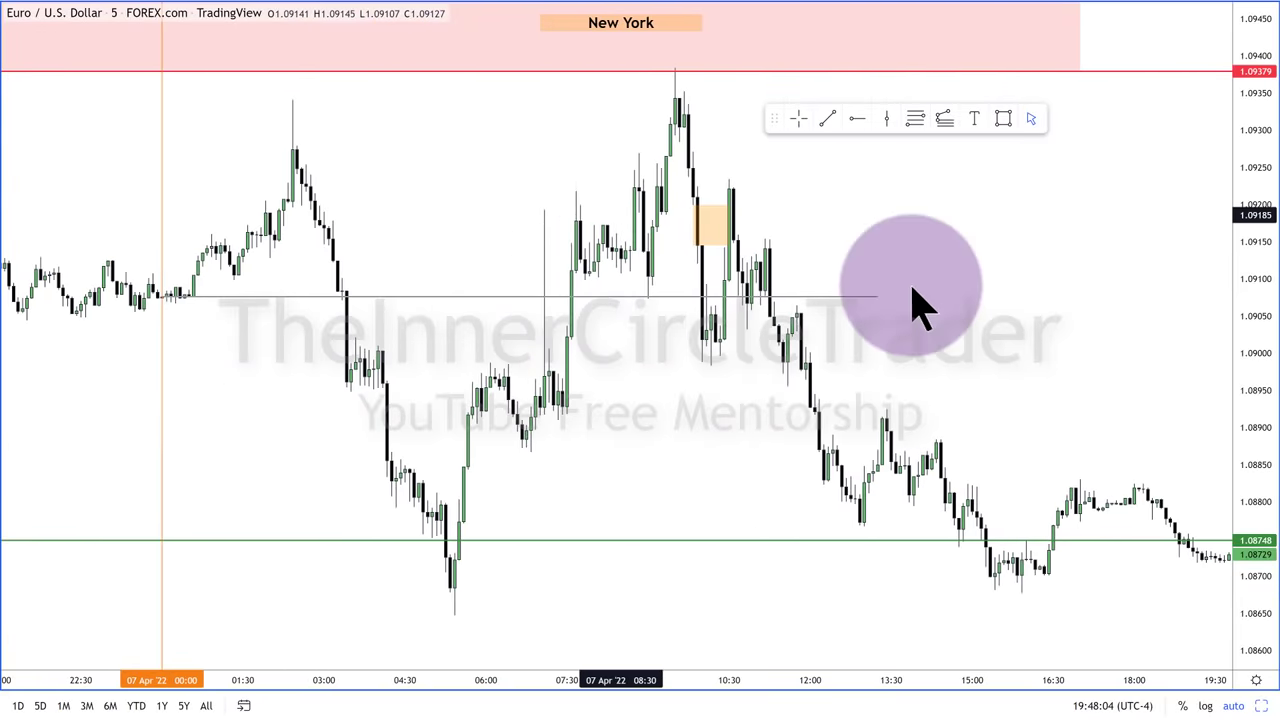
{"action": "left_click_drag", "start_coordinate": [1243, 357], "coordinate": [1248, 415]}
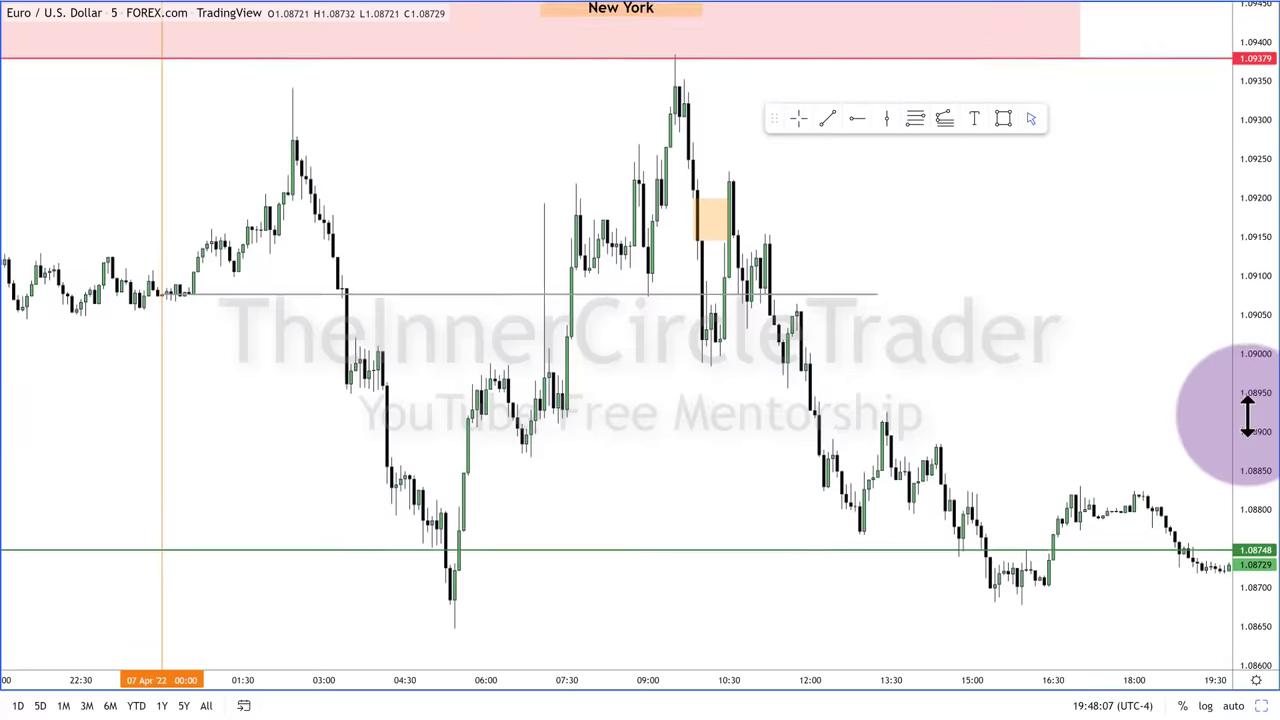
{"action": "left_click_drag", "start_coordinate": [1112, 366], "coordinate": [1130, 384]}
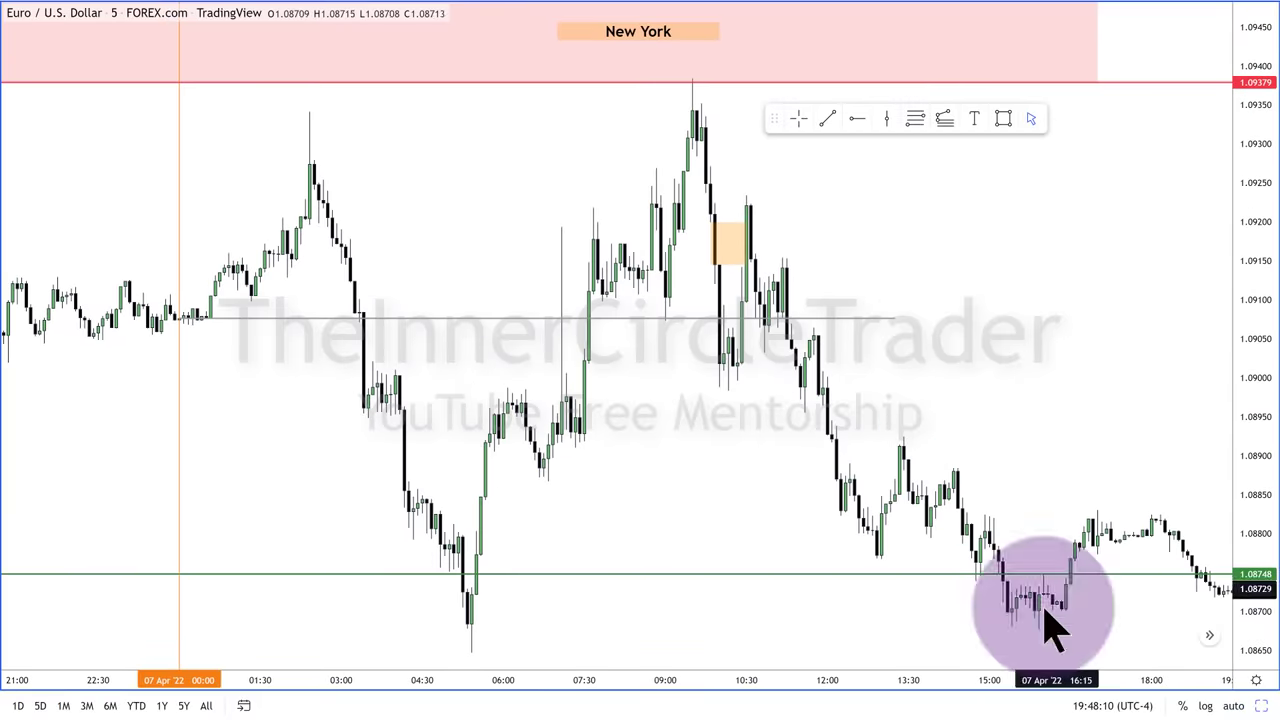
{"action": "left_click_drag", "start_coordinate": [932, 679], "coordinate": [915, 679]}
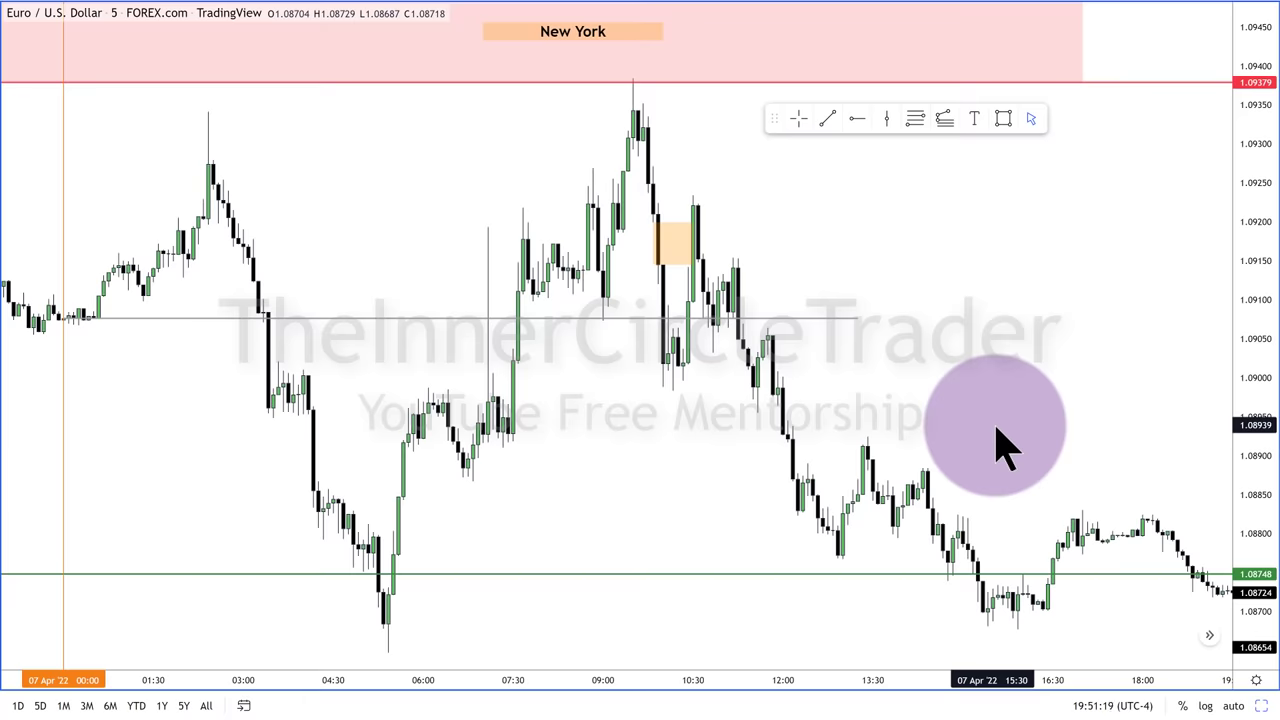
Delete the orange gap rectangle beside the 09:55 candle on the 5-minute chart
{"action": "left_click", "coordinate": [660, 246]}
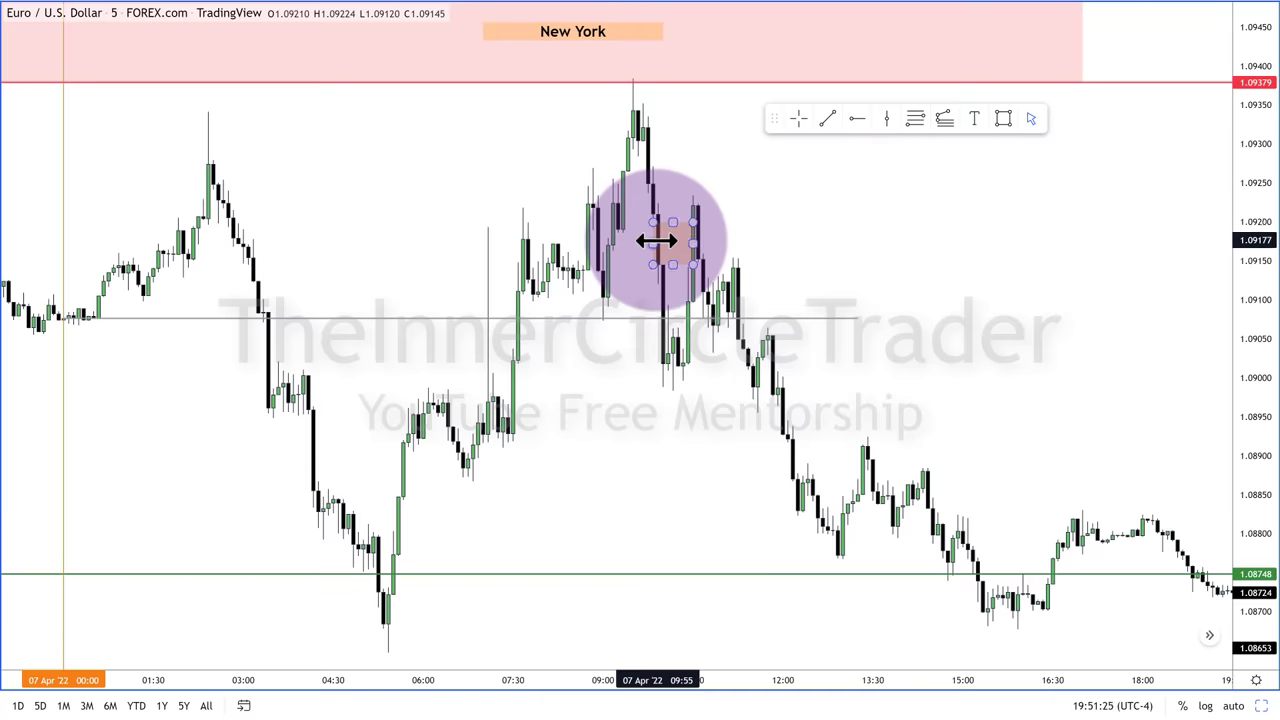
{"action": "key", "text": "Delete"}
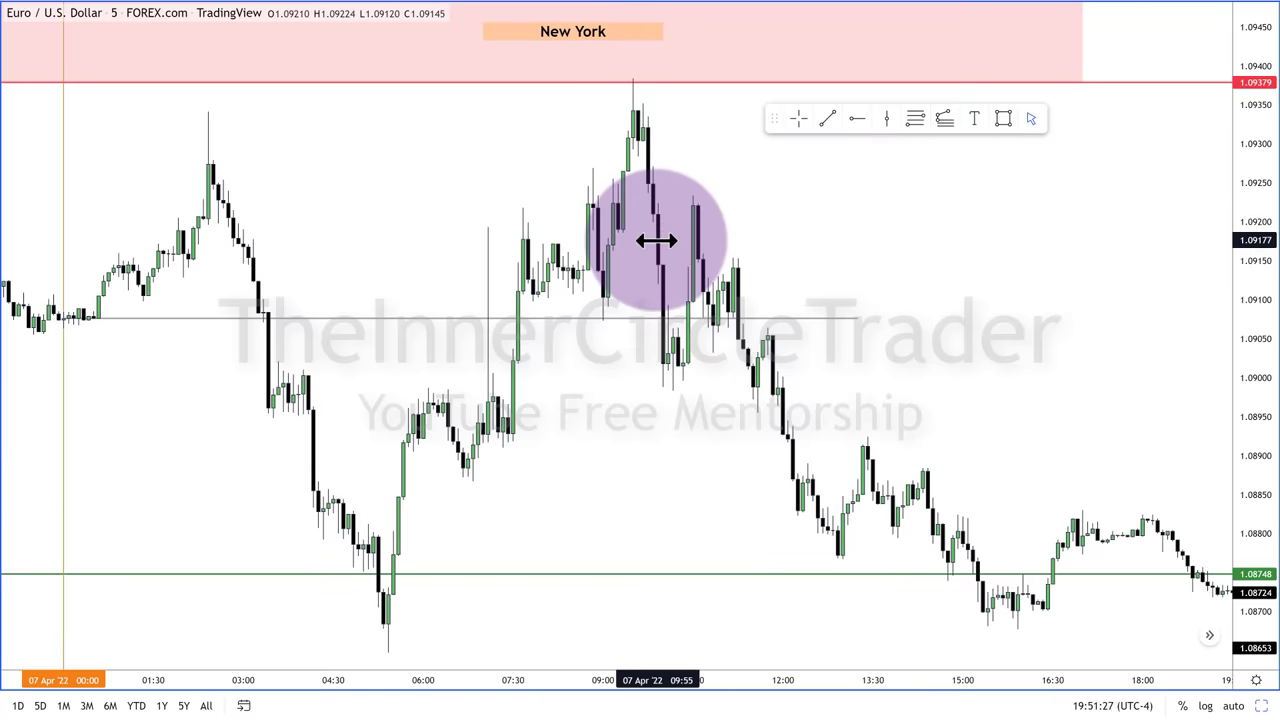